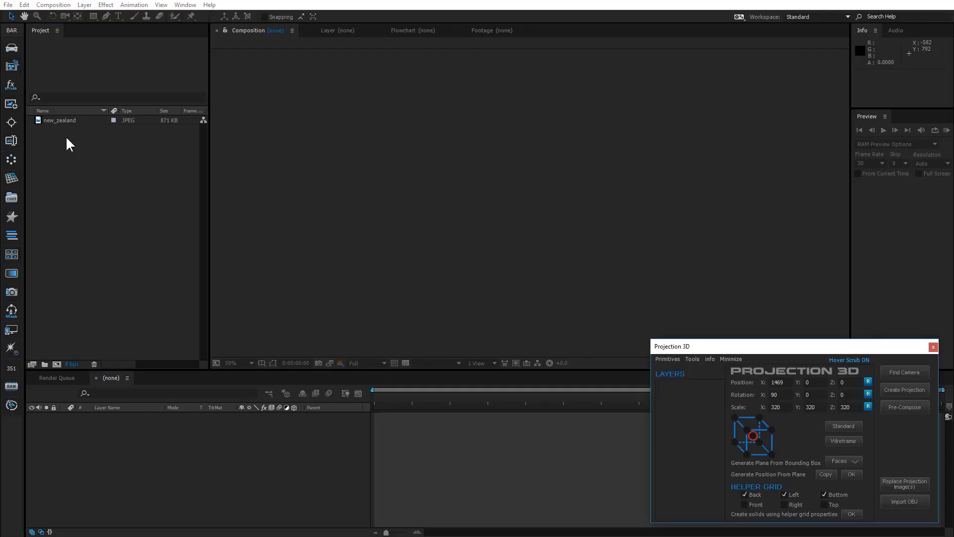
# Step: Create a composition named new with the Classic 3D renderer's shadow map resolution set to 4000
pyautogui.rightClick(67, 136)
pyautogui.click(76, 143)
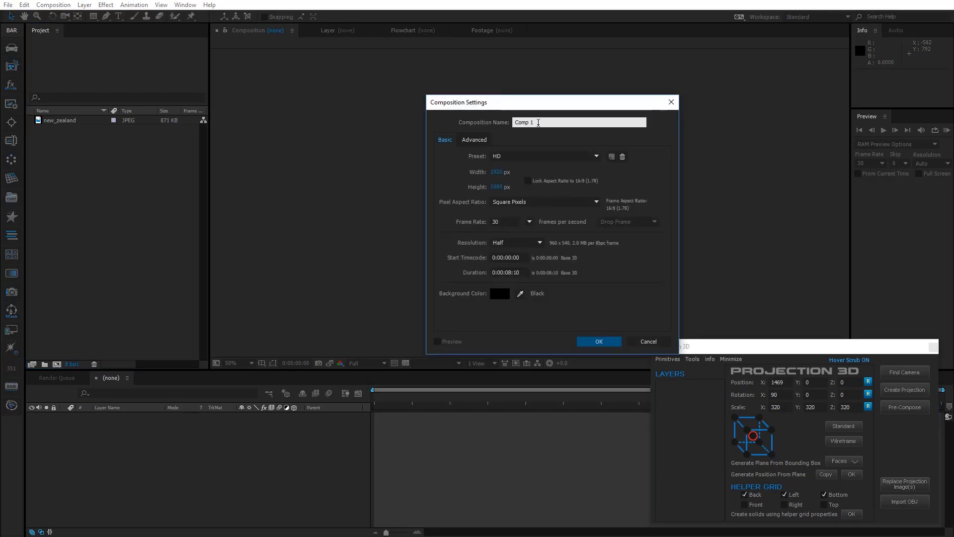
pyautogui.write('new')
pyautogui.click(475, 141)
pyautogui.click(580, 195)
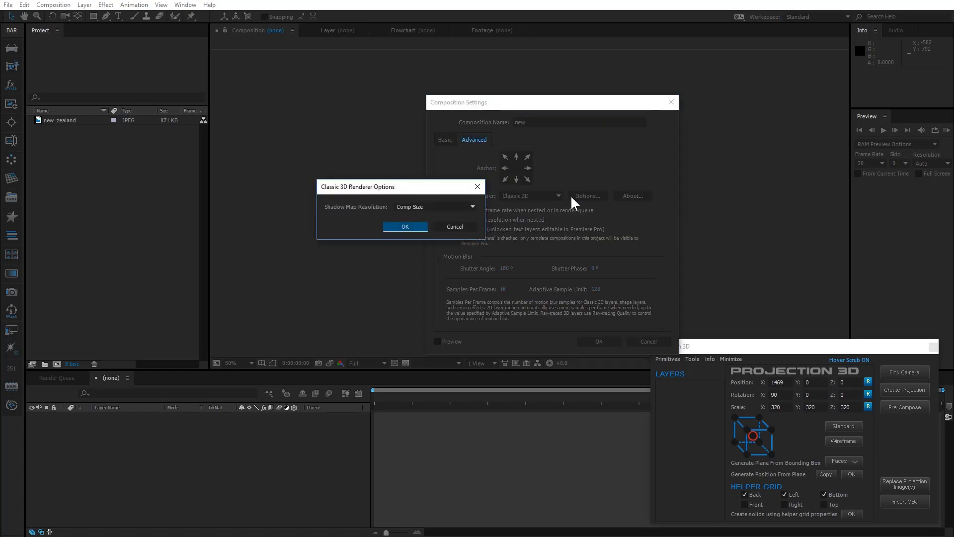
pyautogui.click(422, 206)
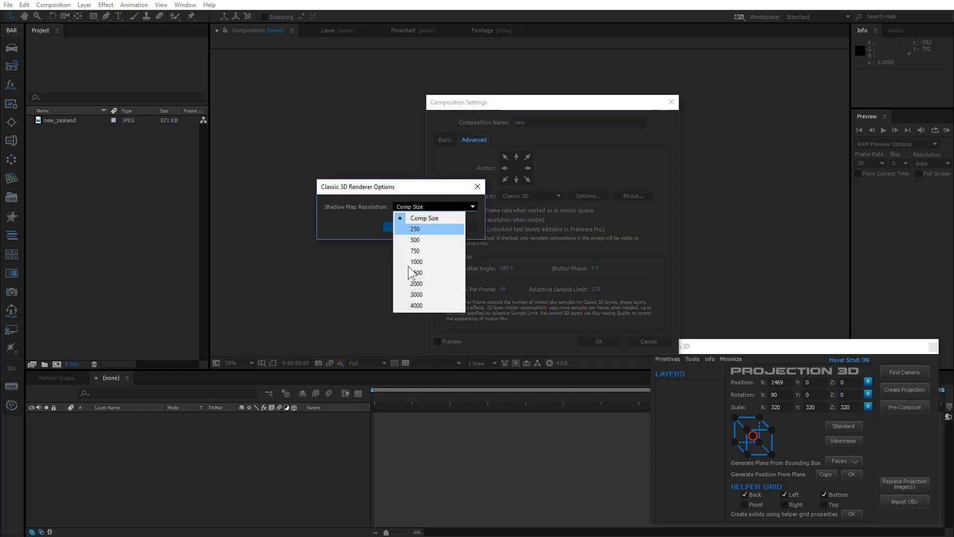
pyautogui.click(415, 305)
pyautogui.click(405, 226)
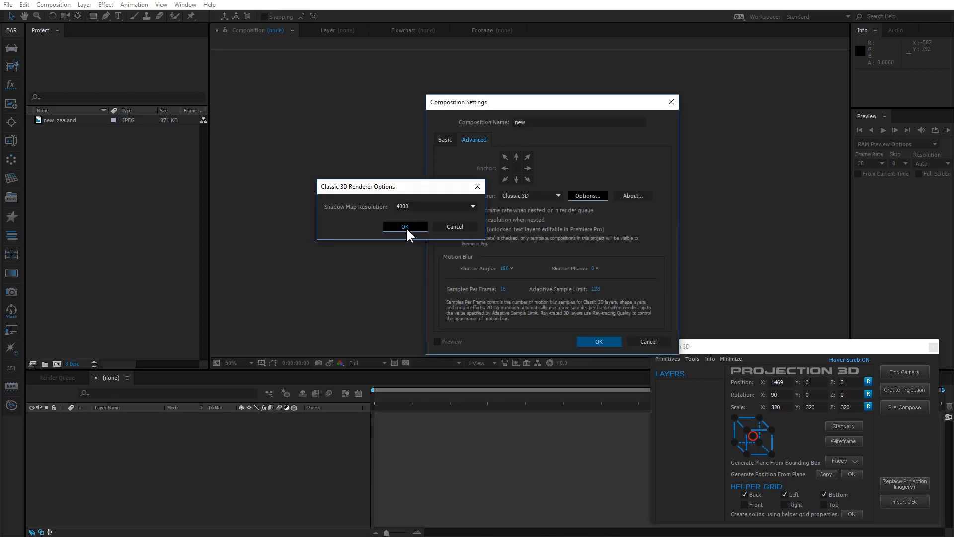
pyautogui.click(589, 344)
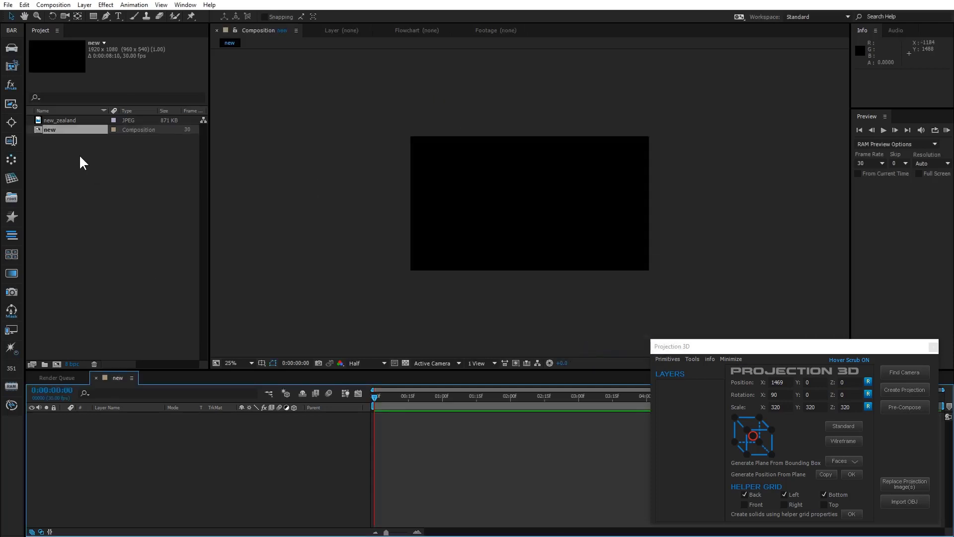
# Step: Add the new_zealand image to the composition and scale it to 78% so it fills the frame
pyautogui.moveTo(70, 120); pyautogui.dragTo(150, 451)
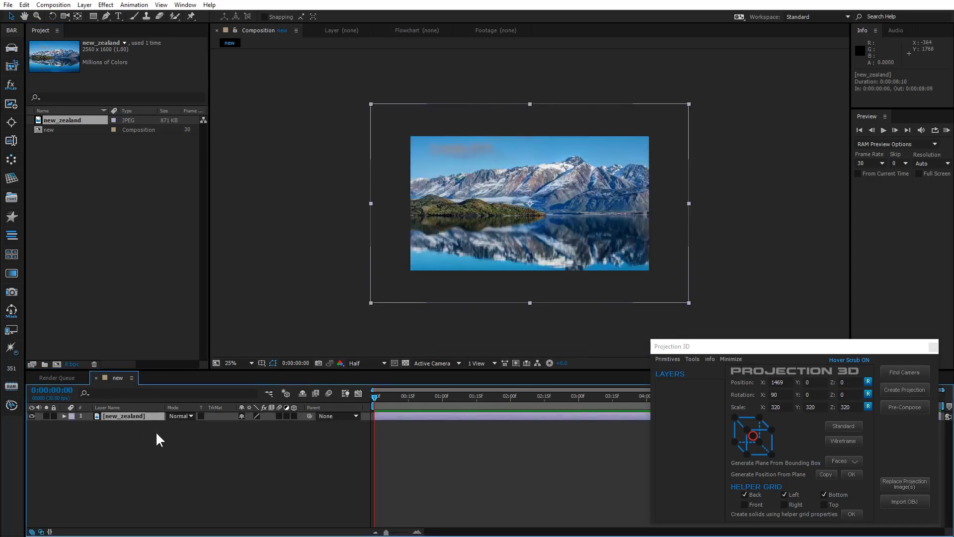
pyautogui.press('s')
pyautogui.moveTo(252, 425); pyautogui.dragTo(241, 425)
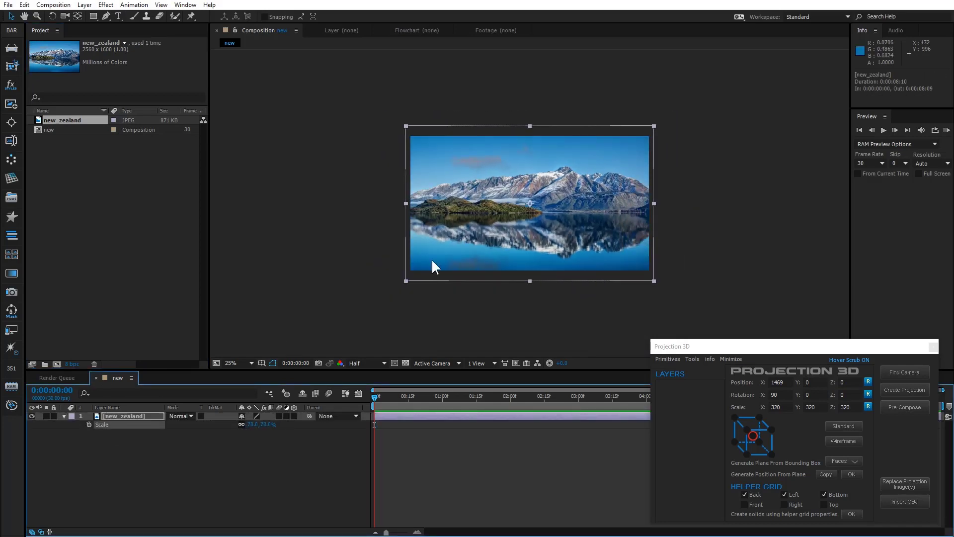
pyautogui.hotkey('ctrl', 'alt', 'f')
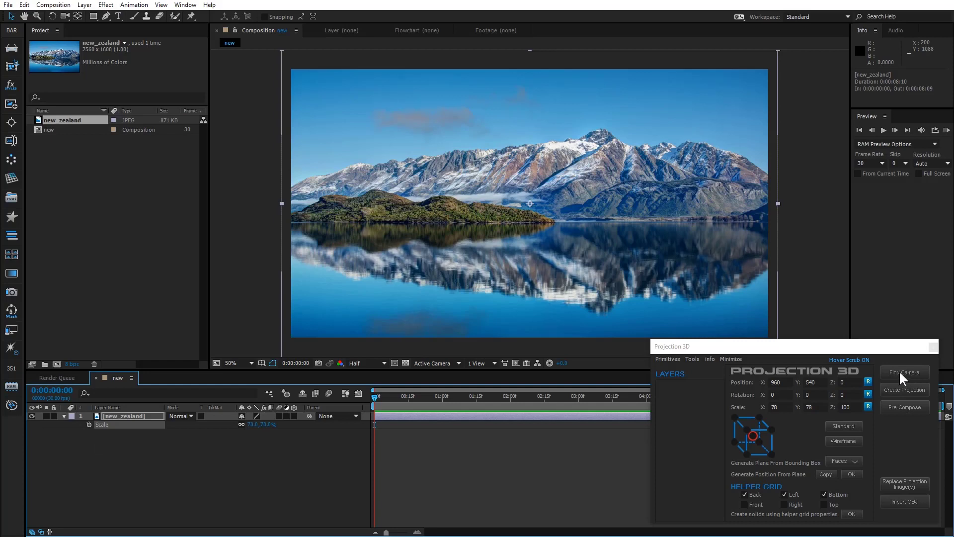
# Step: Generate a camera and helper grid with Find Camera, and turn off the grid's left wall
pyautogui.click(906, 372)
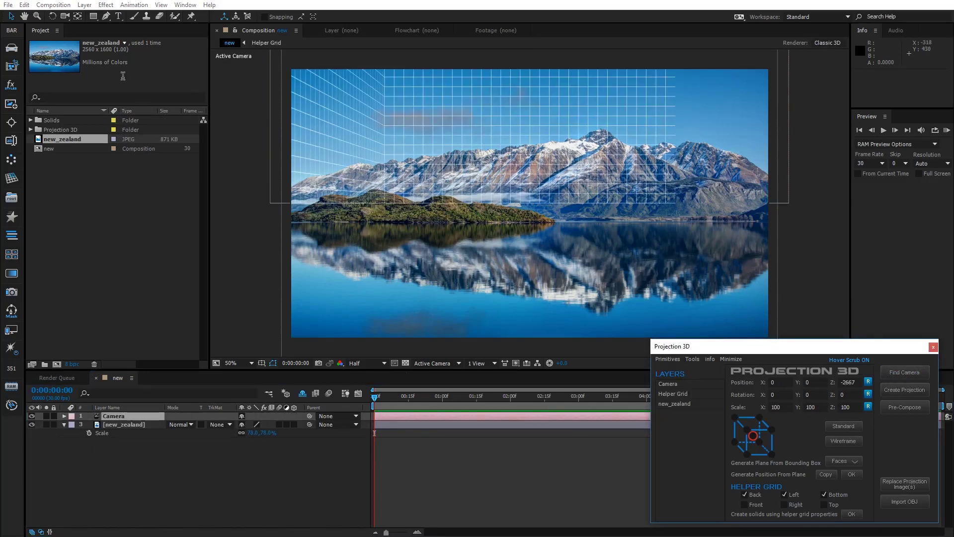
pyautogui.click(64, 16)
pyautogui.moveTo(586, 234); pyautogui.dragTo(591, 296)
pyautogui.click(784, 494)
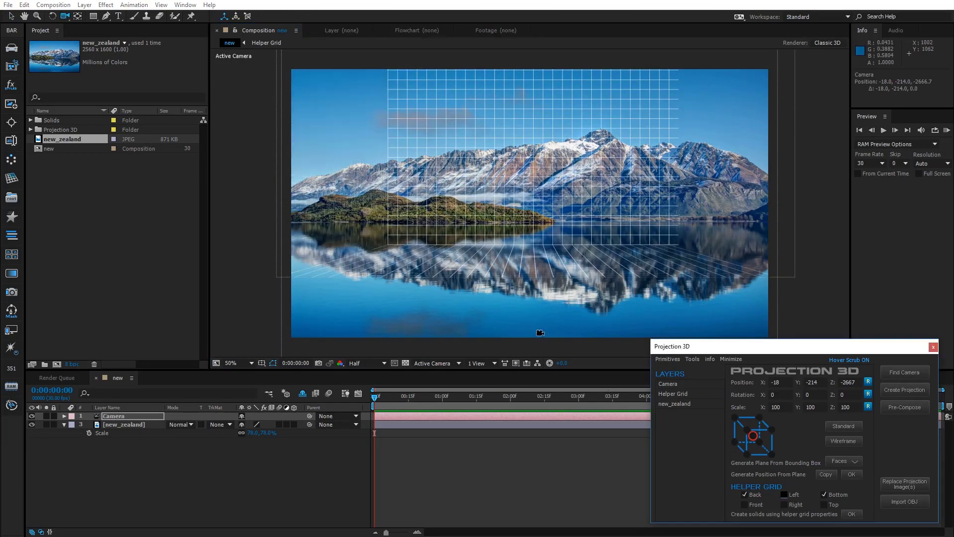
# Step: Move the camera closer and align the bottom edge of the grid's back wall with the shoreline in the photo
pyautogui.scroll(10, 592, 268)
pyautogui.moveTo(593, 268); pyautogui.dragTo(591, 238)
pyautogui.moveTo(565, 293); pyautogui.dragTo(566, 251)
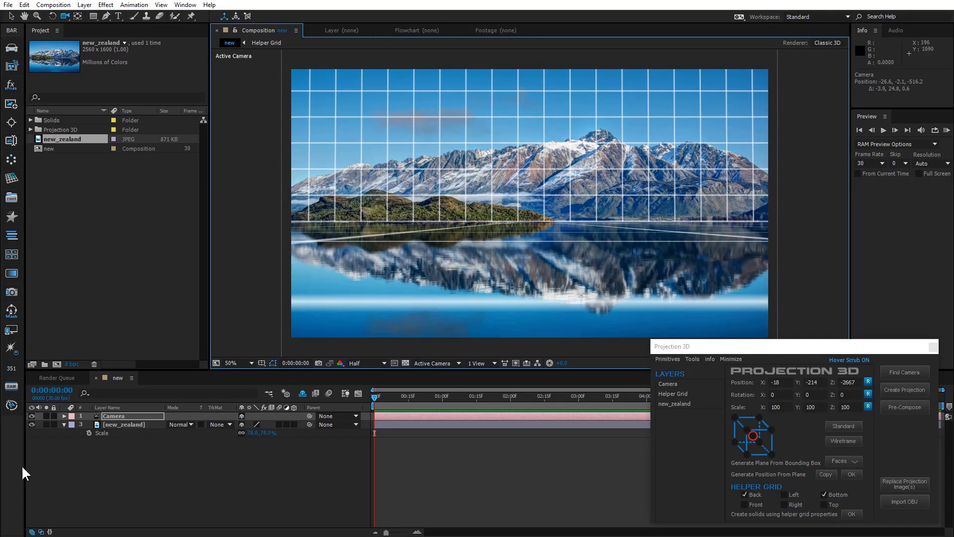
# Step: Create a projection from the Camera and new_zealand layers
pyautogui.click(64, 425)
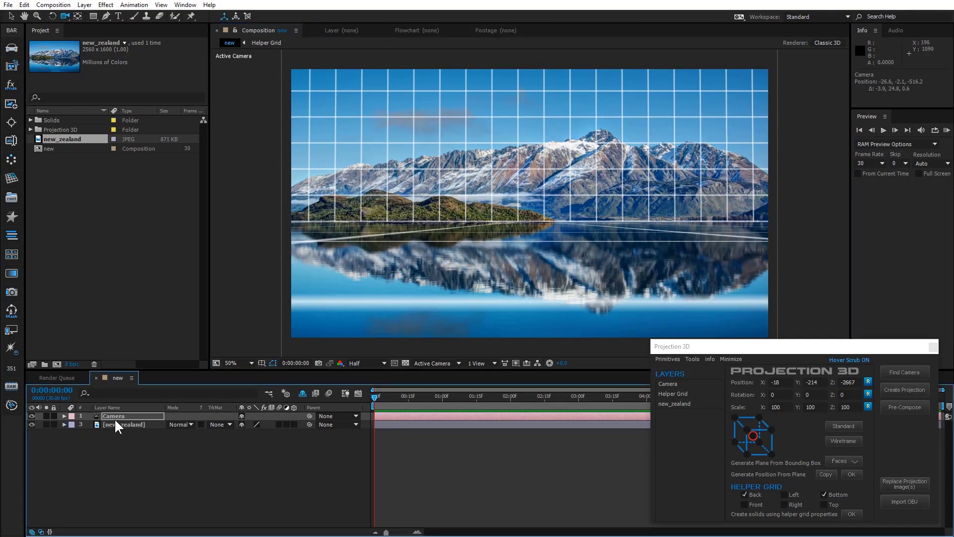
pyautogui.keyDown('ctrl'); pyautogui.click(120, 424); pyautogui.keyUp('ctrl')
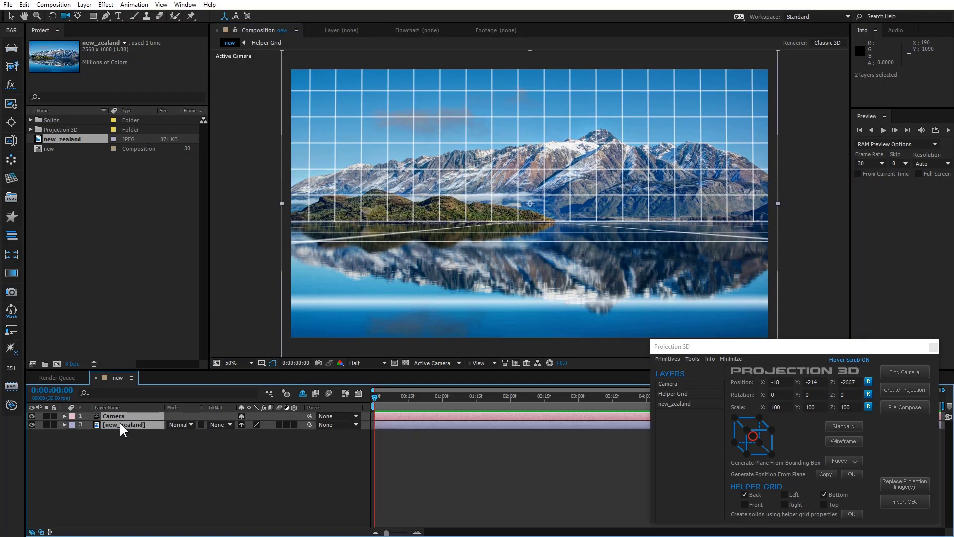
pyautogui.click(907, 389)
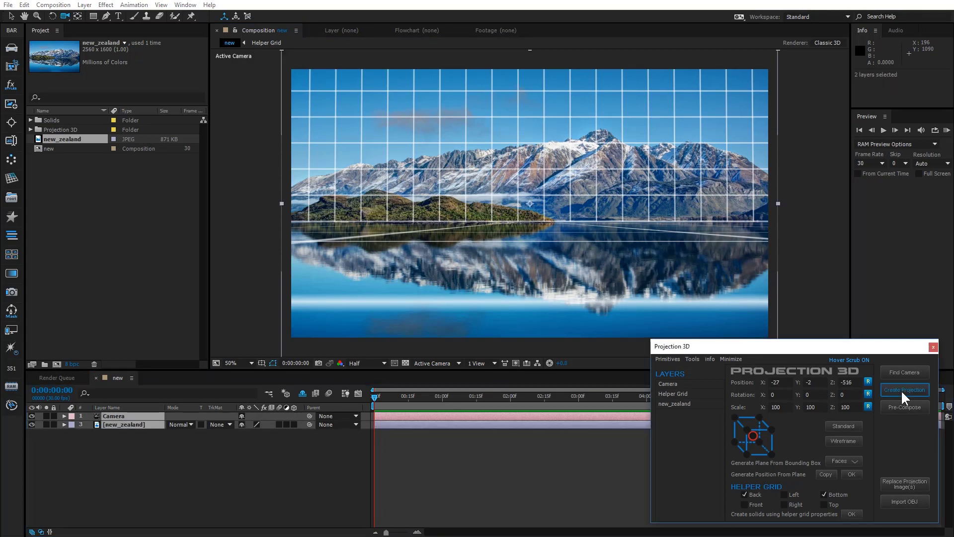
# Step: Check the generated shy layers, hide them again, and pre-compose the projection with 2 copies
pyautogui.click(302, 393)
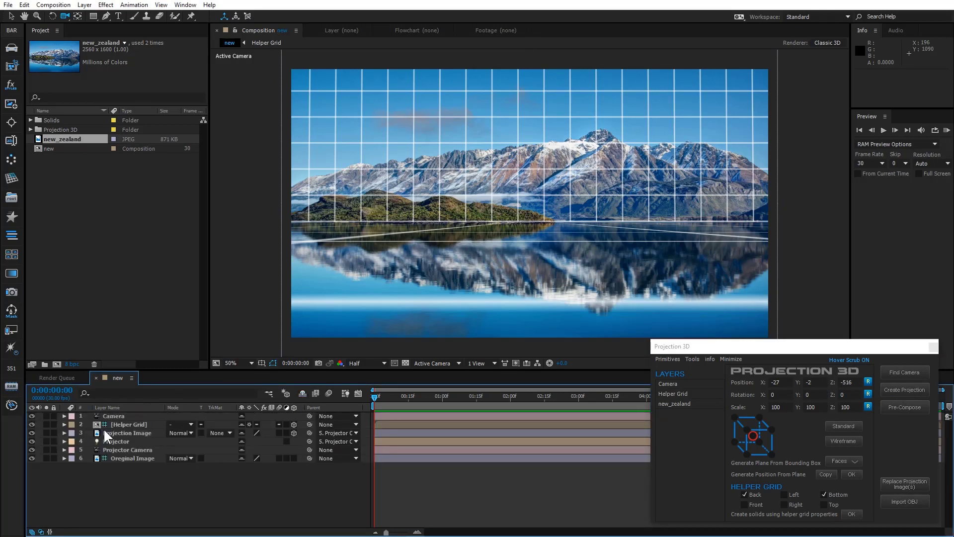
pyautogui.click(302, 393)
pyautogui.click(907, 406)
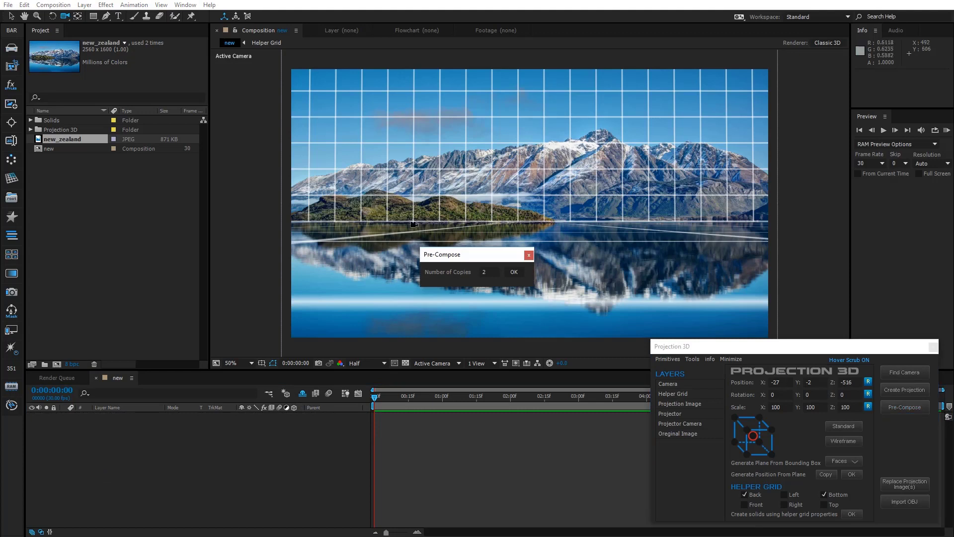
pyautogui.click(513, 272)
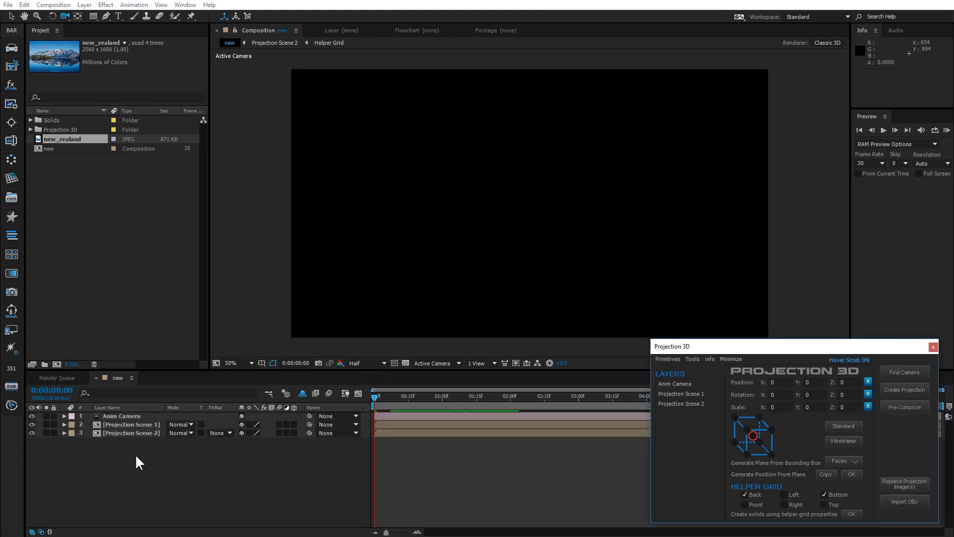
# Step: Examine the Anim Camera, Projection Scene 1 and Projection Scene 2 layers in the new composition
pyautogui.click(134, 451)
pyautogui.click(118, 417)
pyautogui.click(121, 424)
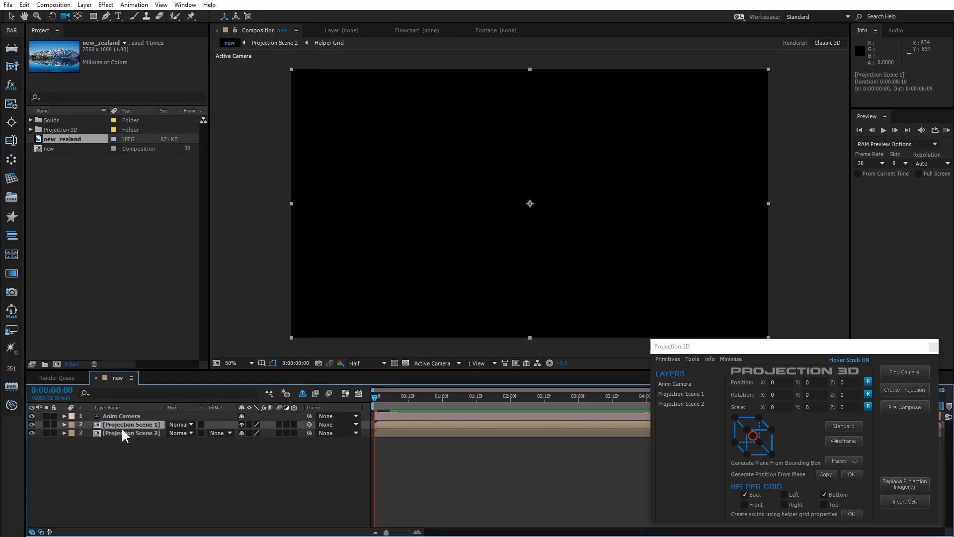
pyautogui.click(125, 432)
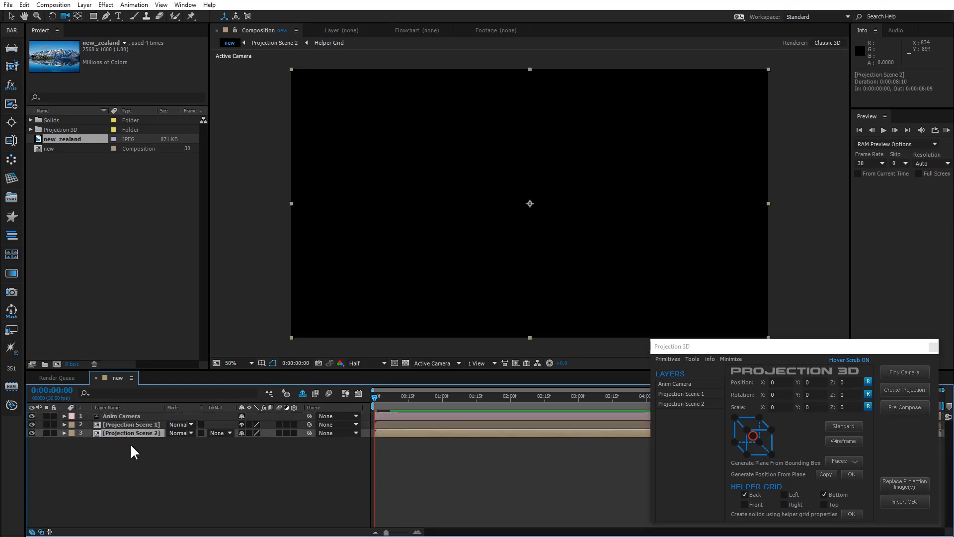
pyautogui.click(296, 440)
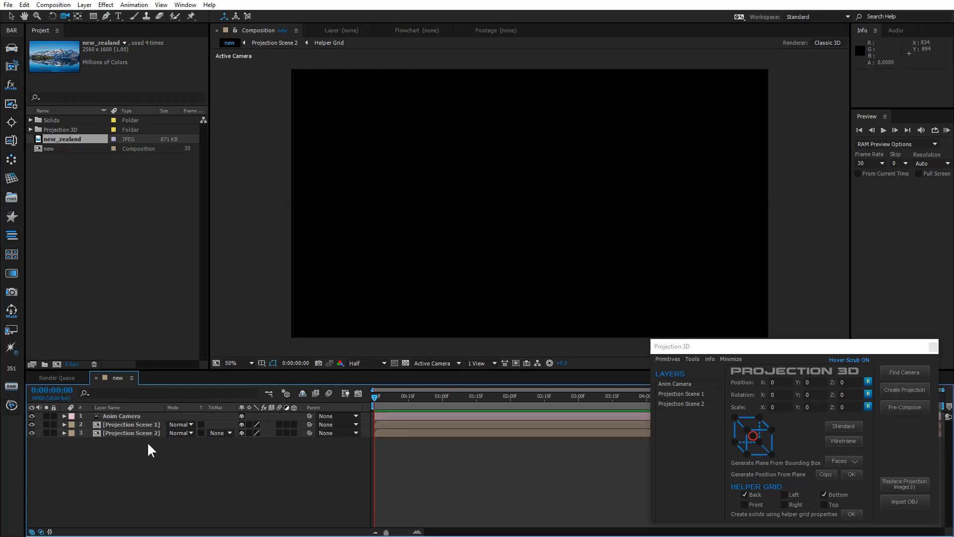
pyautogui.click(120, 416)
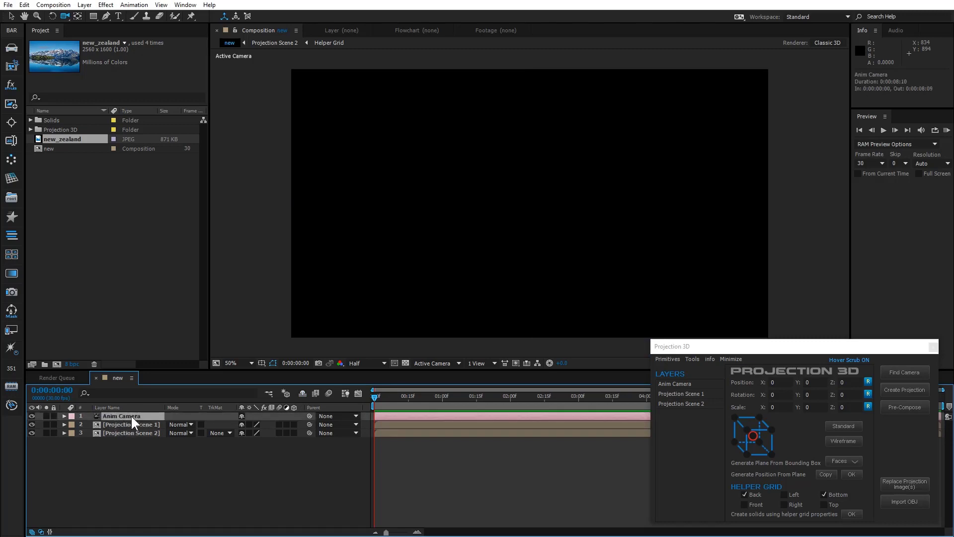
pyautogui.click(147, 426)
pyautogui.click(124, 434)
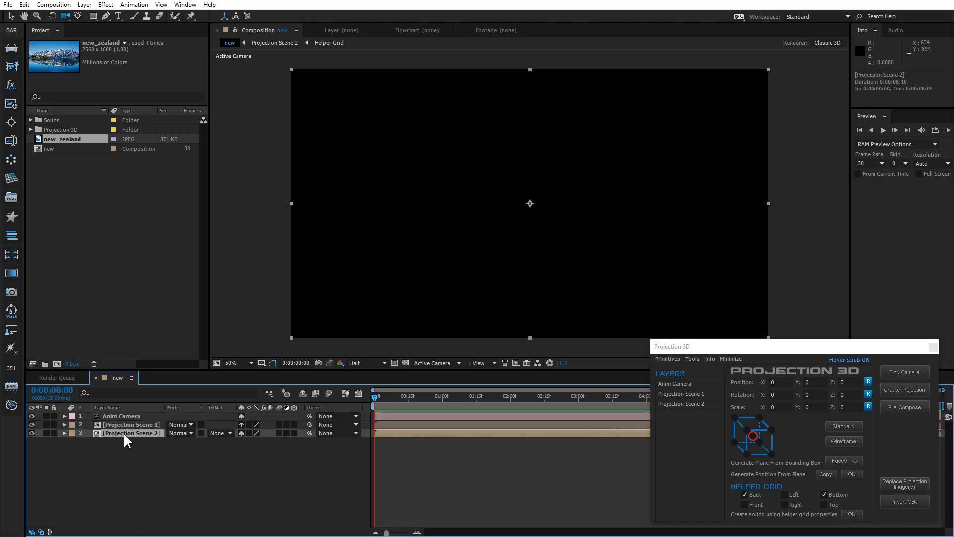
# Step: Open Projection Scene 2 and examine its camera, Helper Grid, Projection Image, projector and original image layers
pyautogui.doubleClick(131, 432)
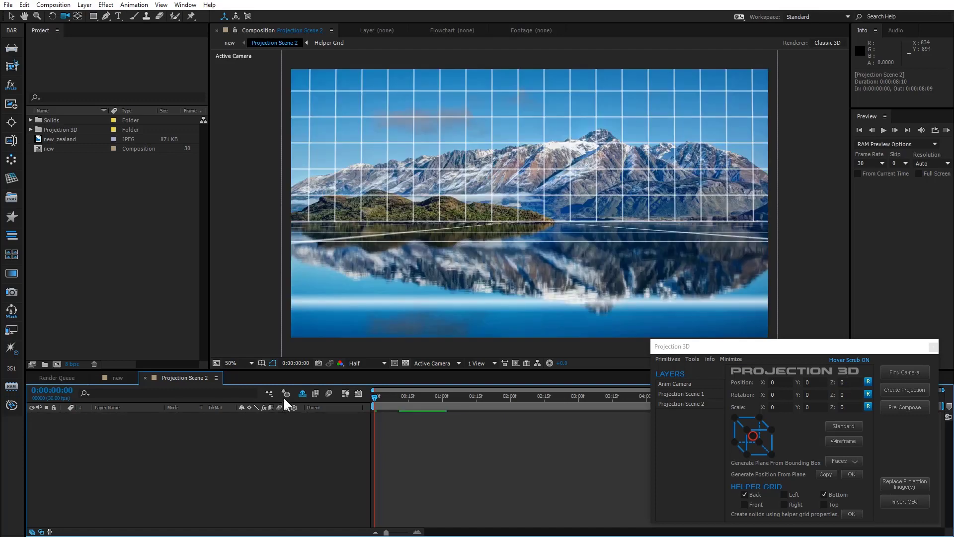
pyautogui.click(124, 415)
pyautogui.click(125, 424)
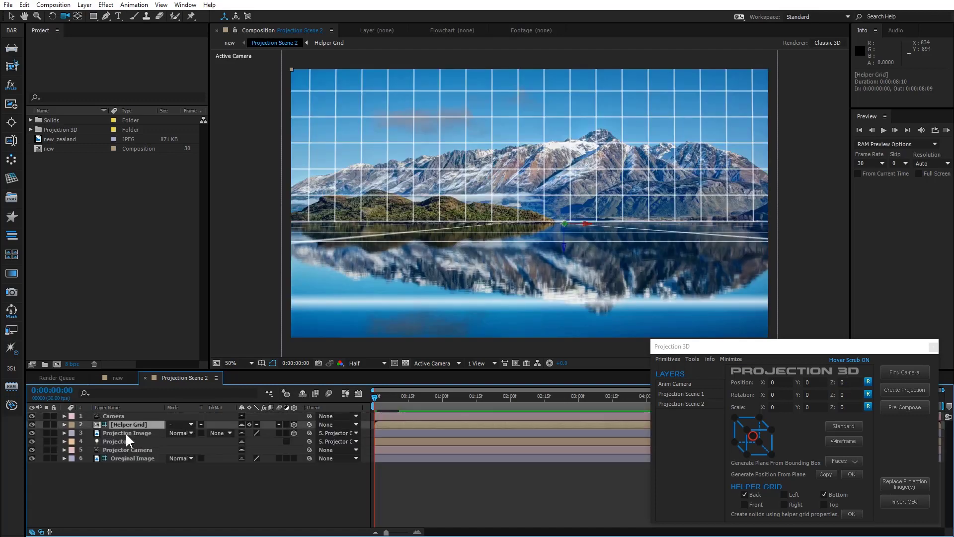
pyautogui.click(126, 432)
pyautogui.click(125, 441)
pyautogui.click(125, 449)
pyautogui.click(127, 457)
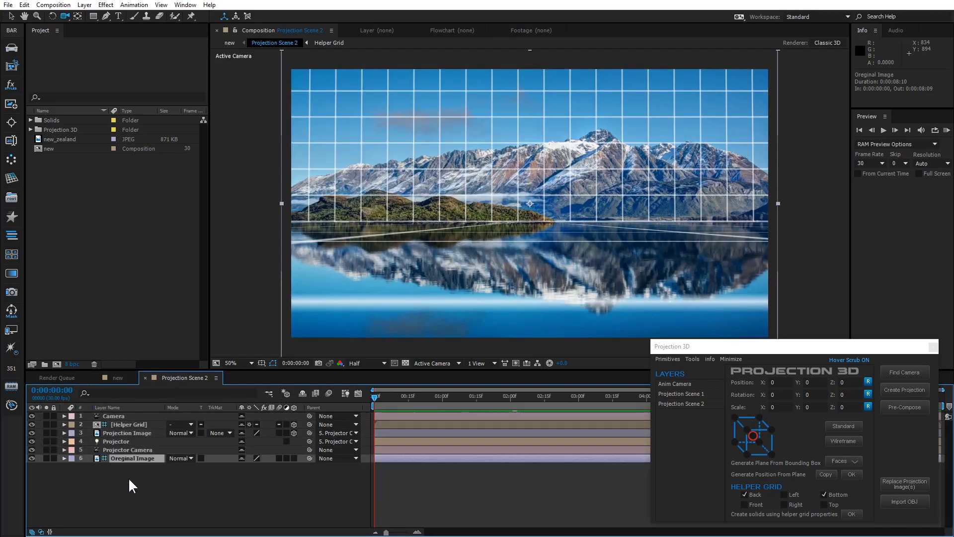
# Step: Return to the new composition, open Projection Scene 1 and reveal its shy layers
pyautogui.click(115, 377)
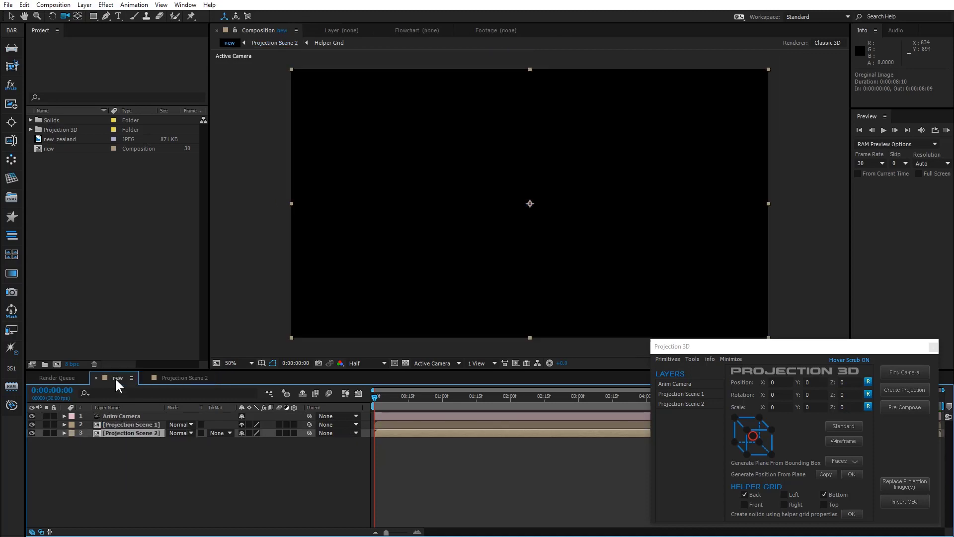
pyautogui.click(117, 426)
pyautogui.doubleClick(117, 425)
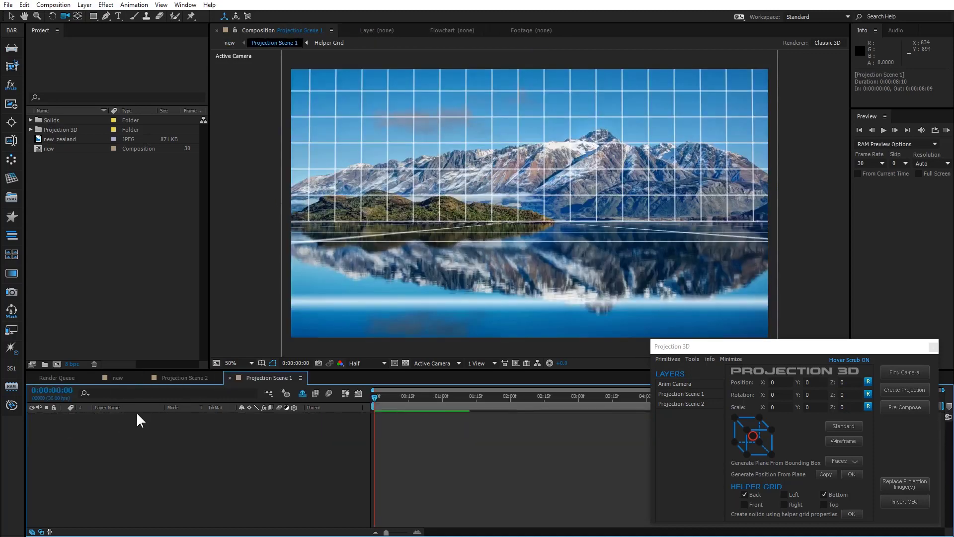
pyautogui.click(302, 393)
# Step: Examine each layer of Projection Scene 1, including the camera, Helper Grid, Projection Image, Projector and Projector Camera
pyautogui.click(124, 416)
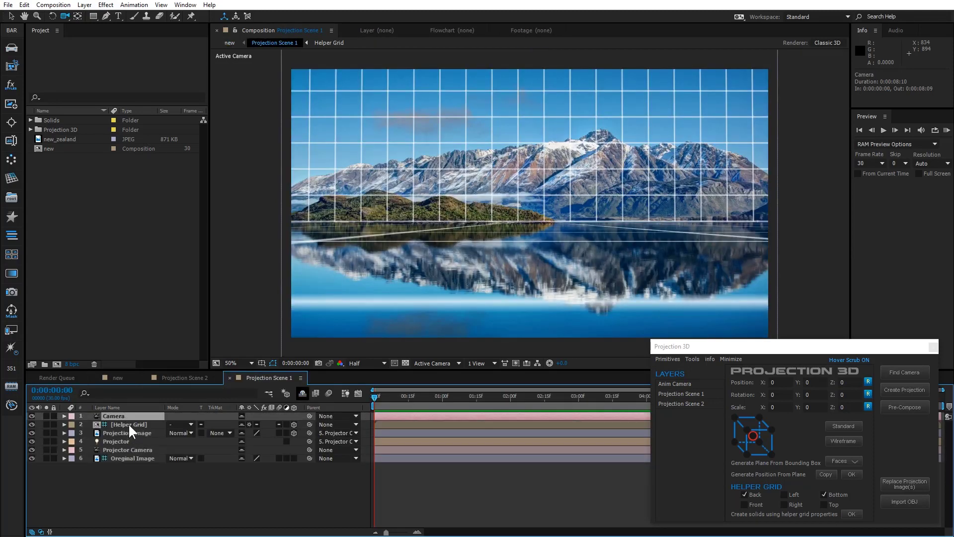
pyautogui.click(128, 423)
pyautogui.click(129, 433)
pyautogui.click(125, 441)
pyautogui.click(124, 449)
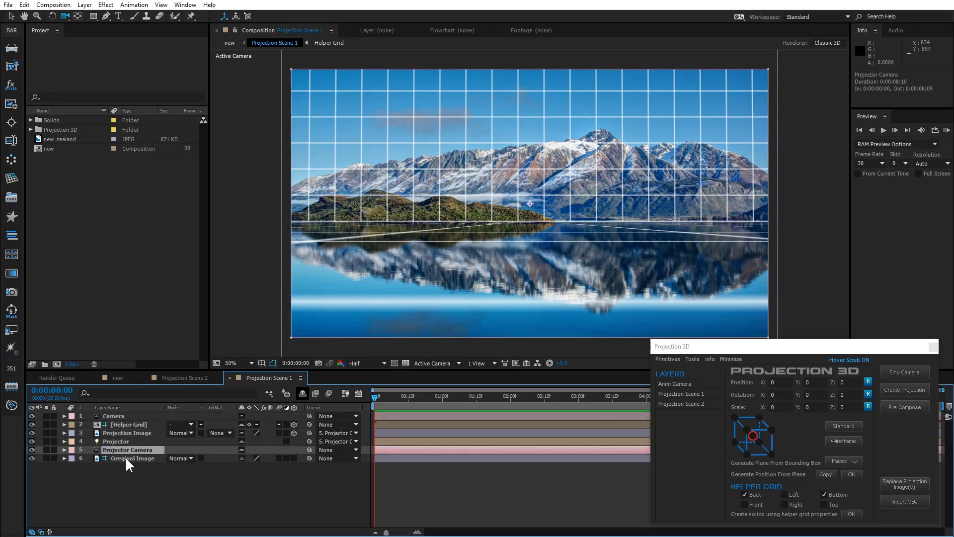
pyautogui.click(125, 458)
pyautogui.click(117, 416)
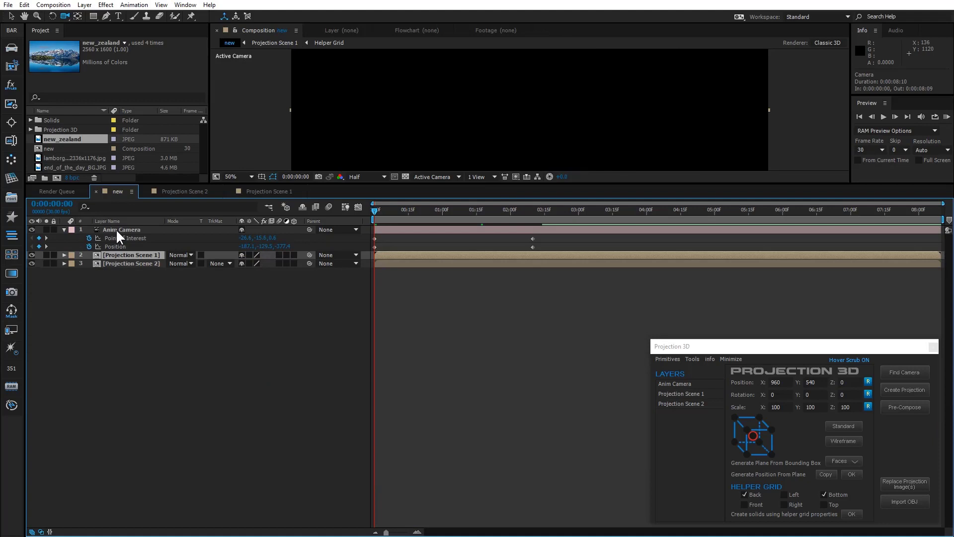
pyautogui.click(127, 229)
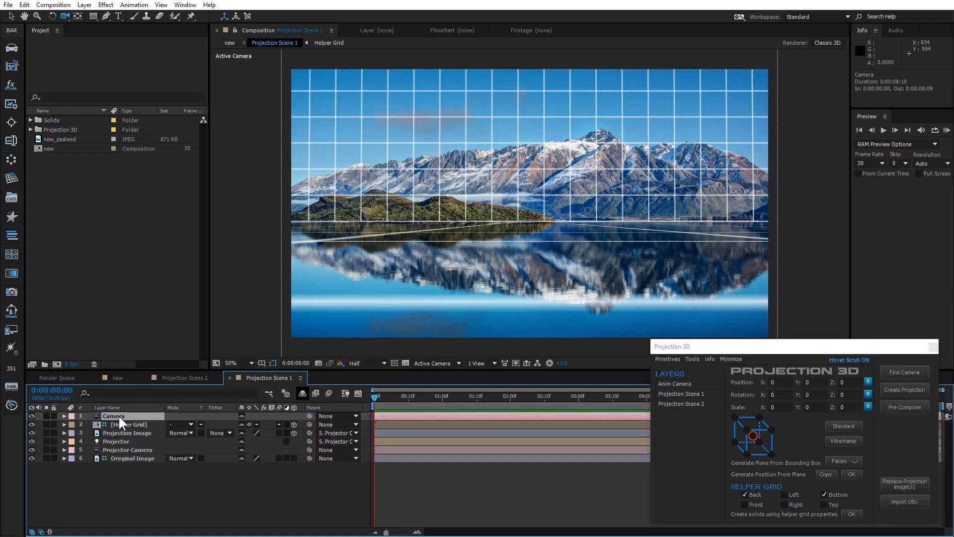
pyautogui.click(127, 423)
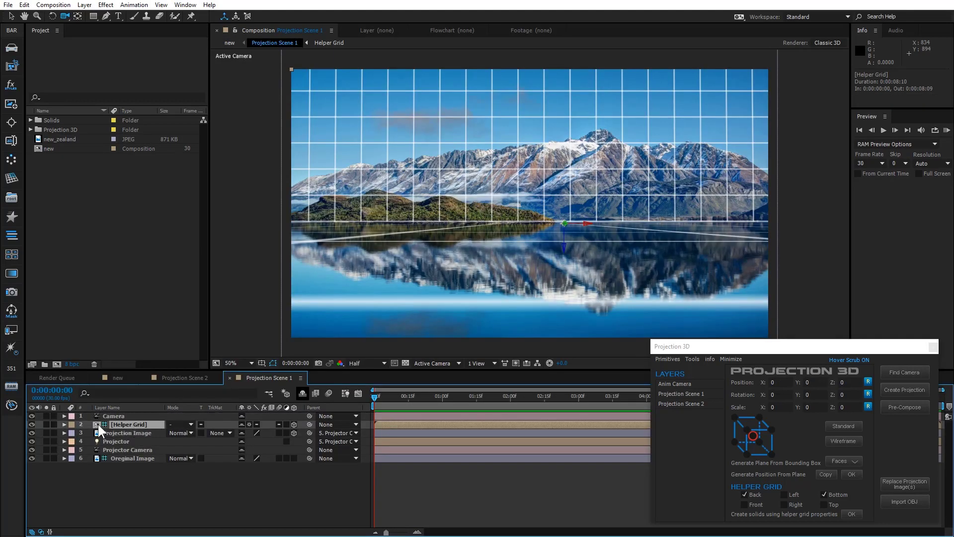
pyautogui.click(32, 424)
pyautogui.click(125, 432)
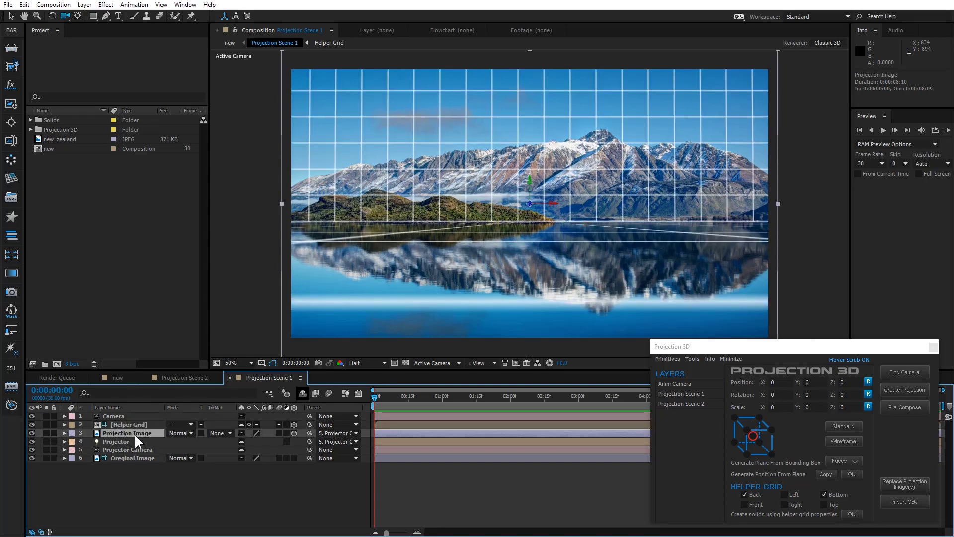
pyautogui.click(118, 440)
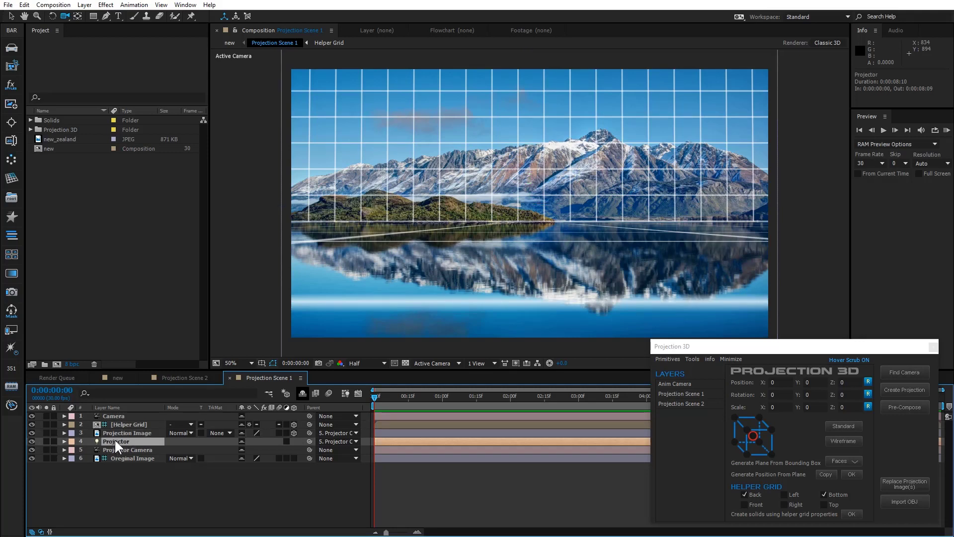
pyautogui.click(115, 447)
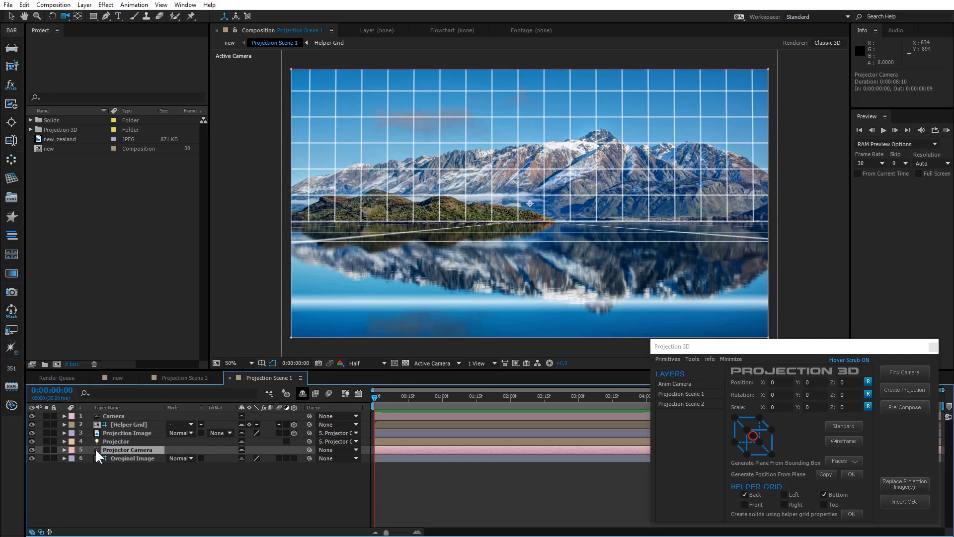
# Step: Examine the original image layer of Projection Scene 1 and toggle its visibility
pyautogui.click(133, 457)
pyautogui.click(31, 457)
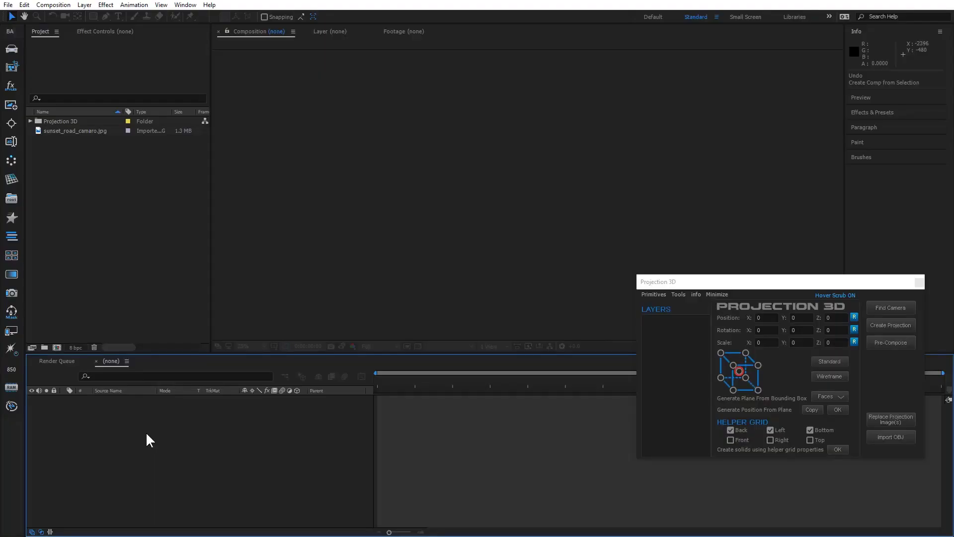
# Step: Create a new composition named Comp 1 with the HDTV 1080 29.97 preset
pyautogui.rightClick(56, 209)
pyautogui.click(88, 214)
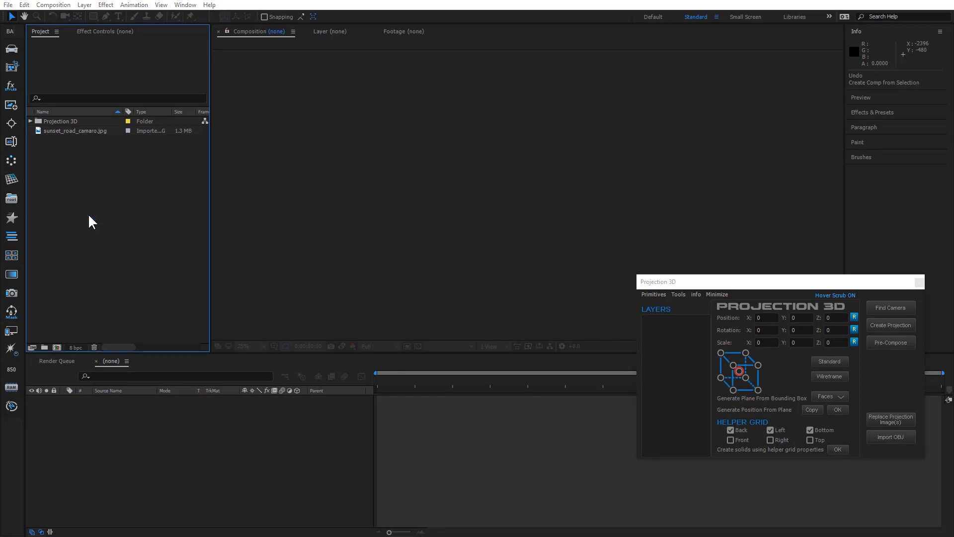
pyautogui.click(346, 193)
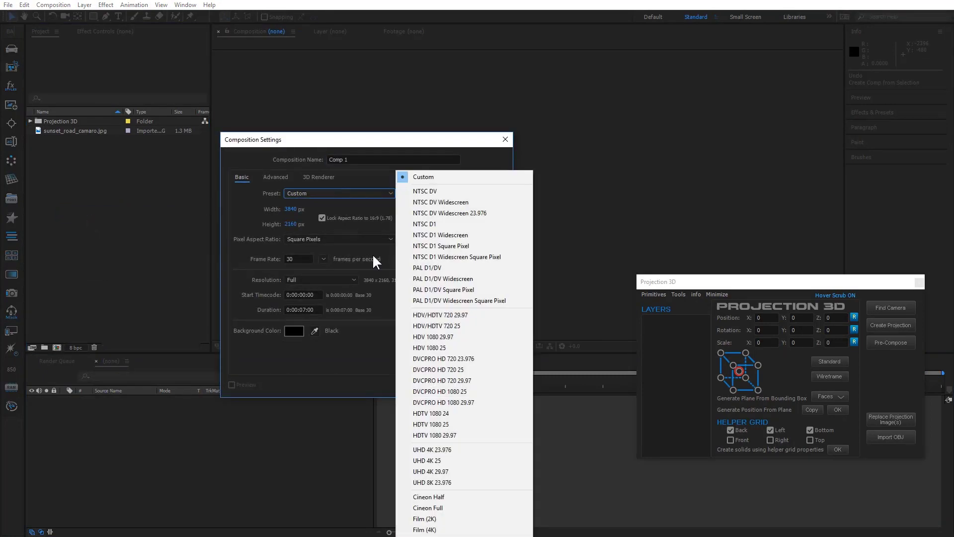
pyautogui.click(452, 435)
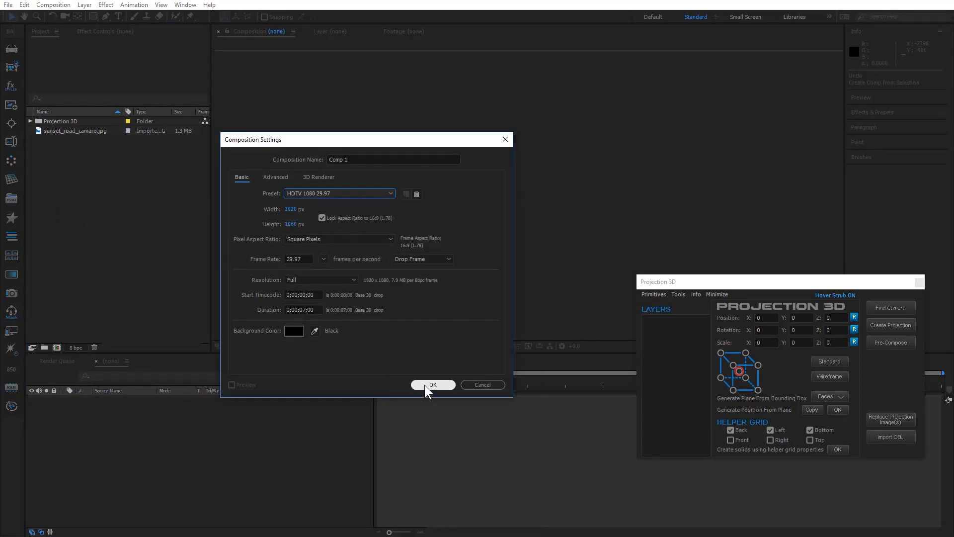
pyautogui.click(428, 385)
# Step: Add sunset_road_camaro.jpg to Comp 1 and generate the camera and Helper Grid with Find Camera
pyautogui.moveTo(77, 140); pyautogui.dragTo(147, 465)
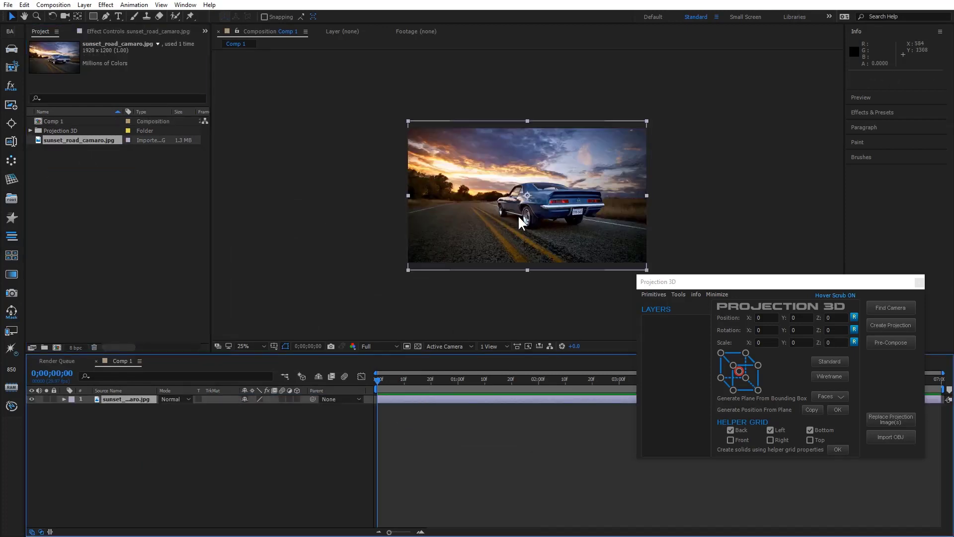
pyautogui.press('.')
pyautogui.press('.')
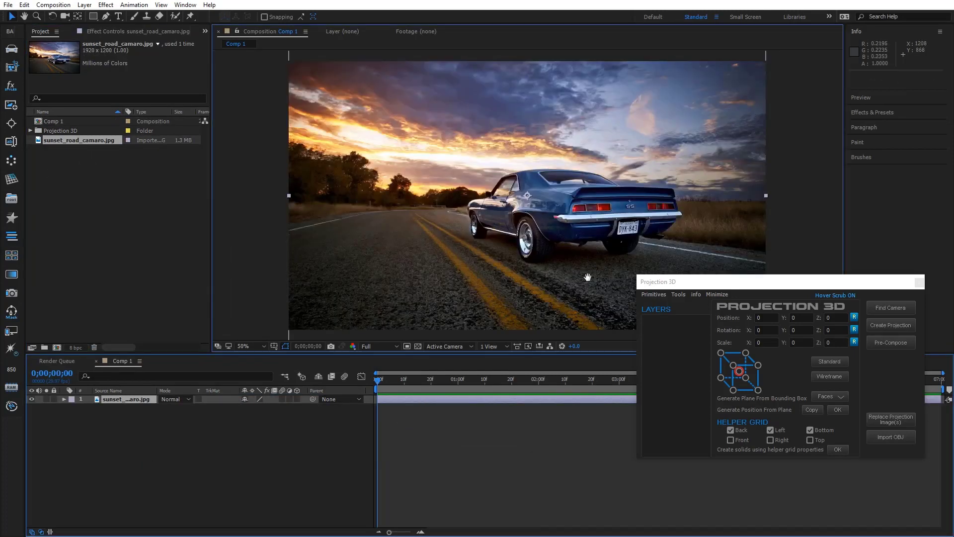
pyautogui.moveTo(588, 277); pyautogui.dragTo(562, 282)
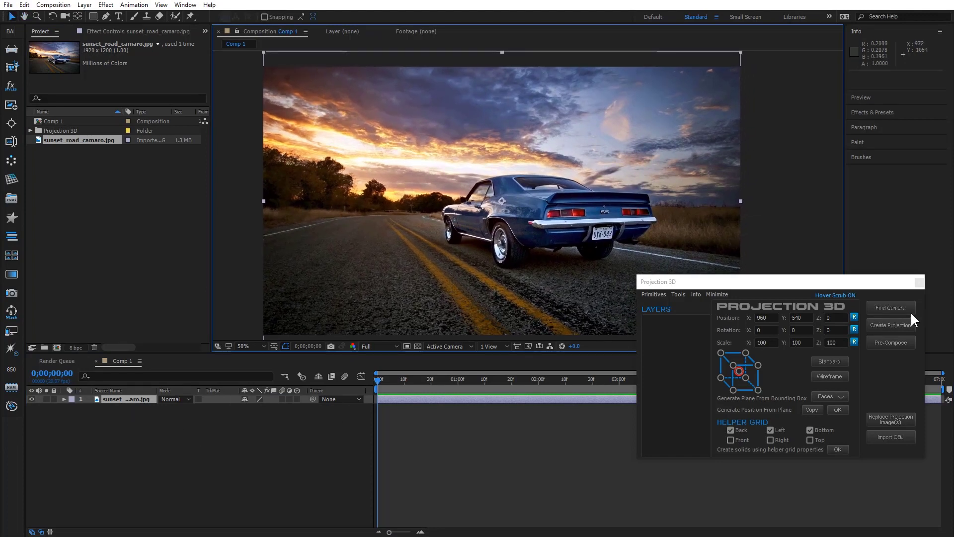
pyautogui.click(890, 308)
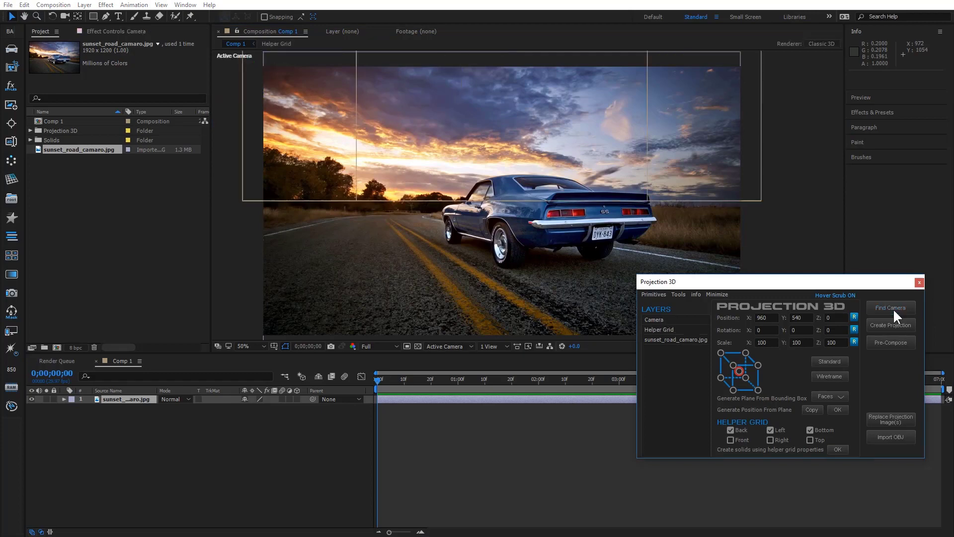
# Step: Roughly align the Helper Grid with the road by moving the camera, and set the preview resolution to Half
pyautogui.click(64, 16)
pyautogui.moveTo(420, 223); pyautogui.dragTo(370, 350)
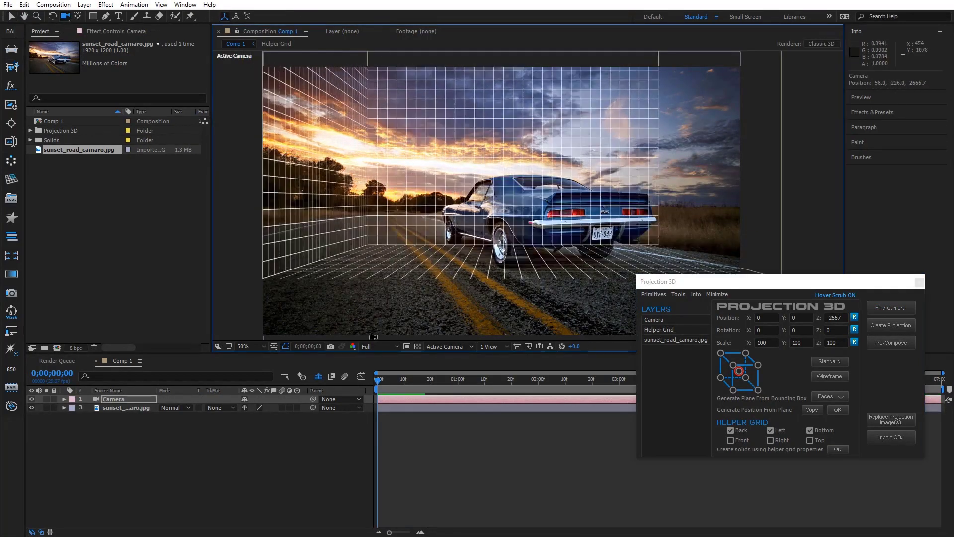
pyautogui.click(362, 344)
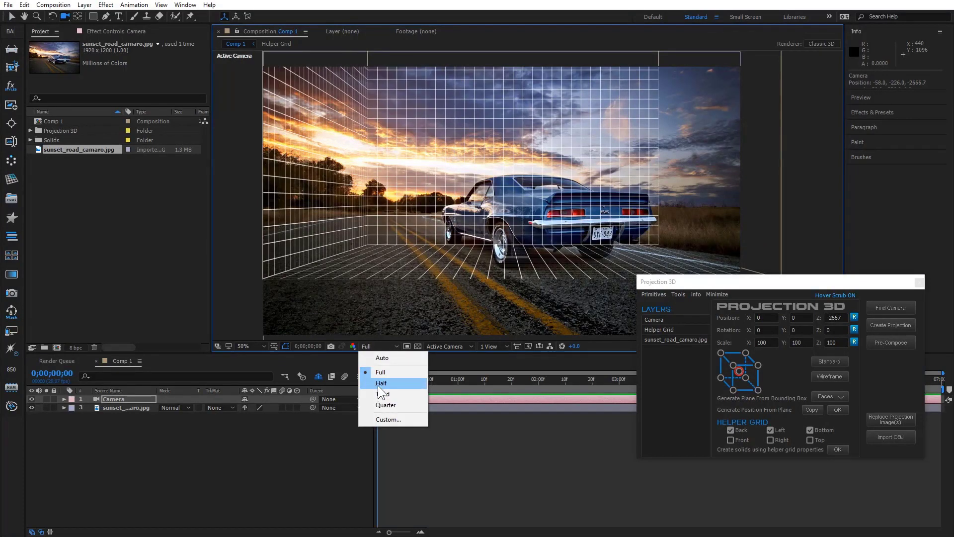
pyautogui.click(378, 385)
pyautogui.moveTo(383, 291); pyautogui.dragTo(397, 293)
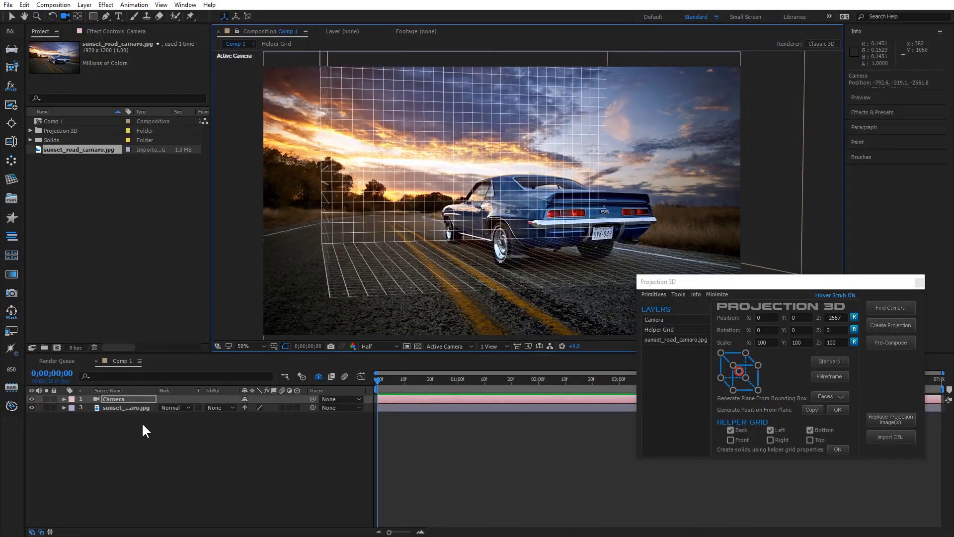
# Step: Set the camera preset to 35mm and move the camera to line up the grid floor with the road and horizon
pyautogui.doubleClick(121, 399)
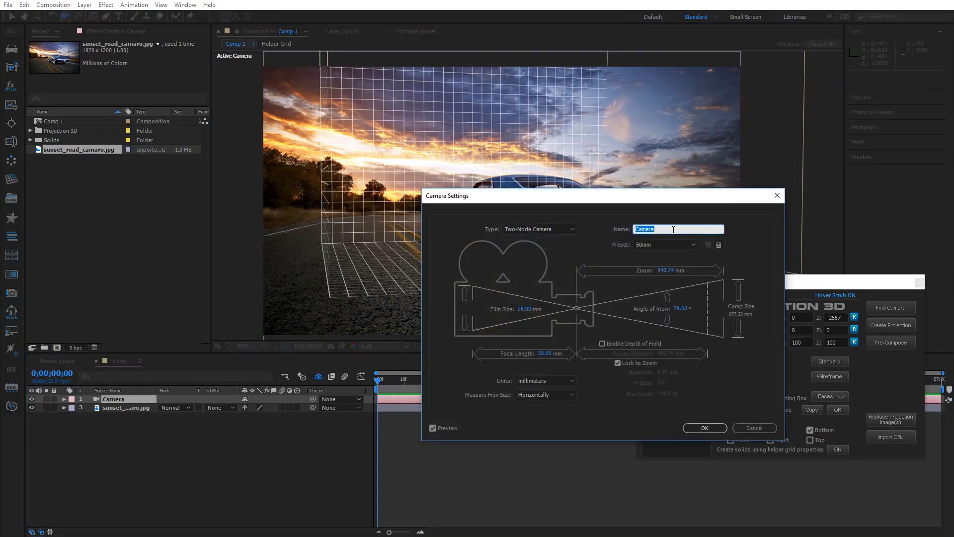
pyautogui.click(661, 244)
pyautogui.click(661, 318)
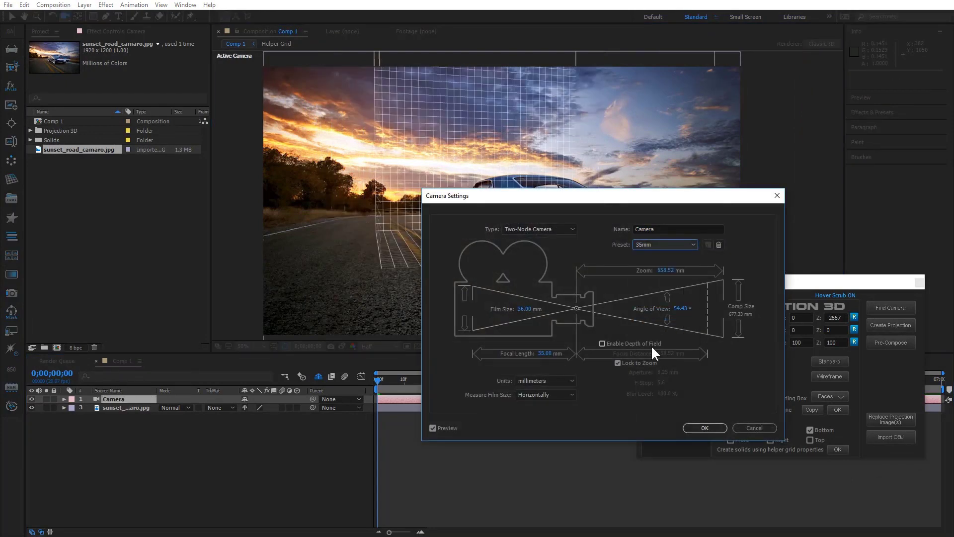
pyautogui.click(704, 428)
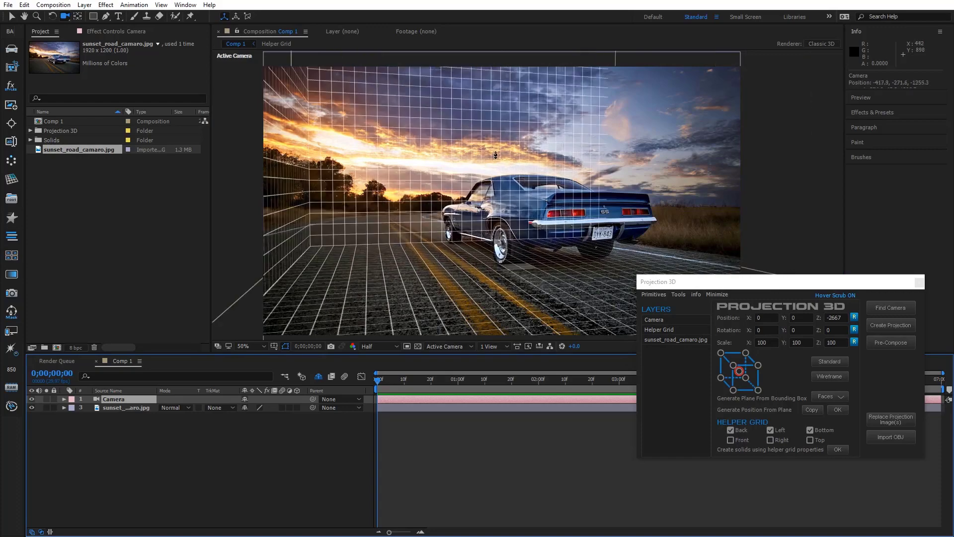
pyautogui.moveTo(469, 278); pyautogui.dragTo(443, 257)
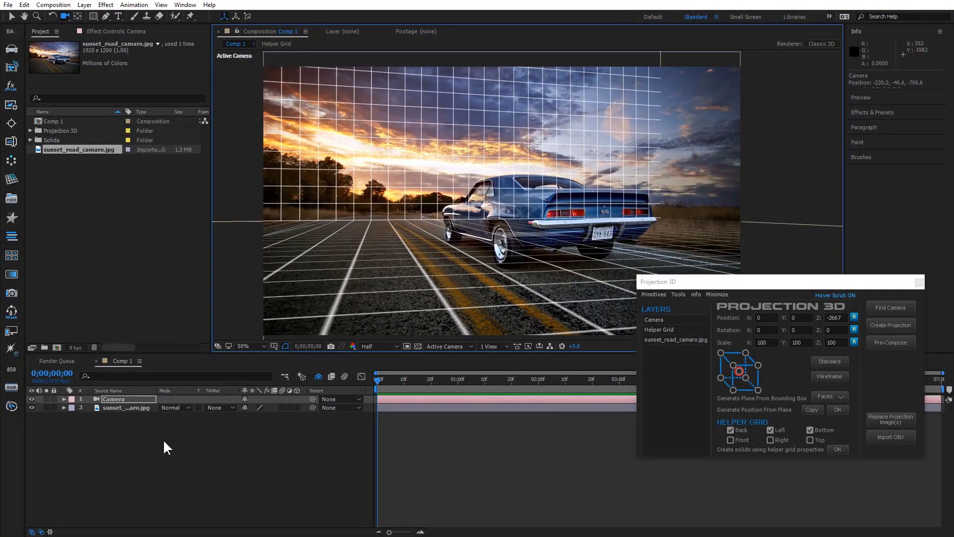
# Step: Set the camera preset to 28mm and refine the grid's alignment with the road perspective
pyautogui.doubleClick(120, 398)
pyautogui.click(654, 244)
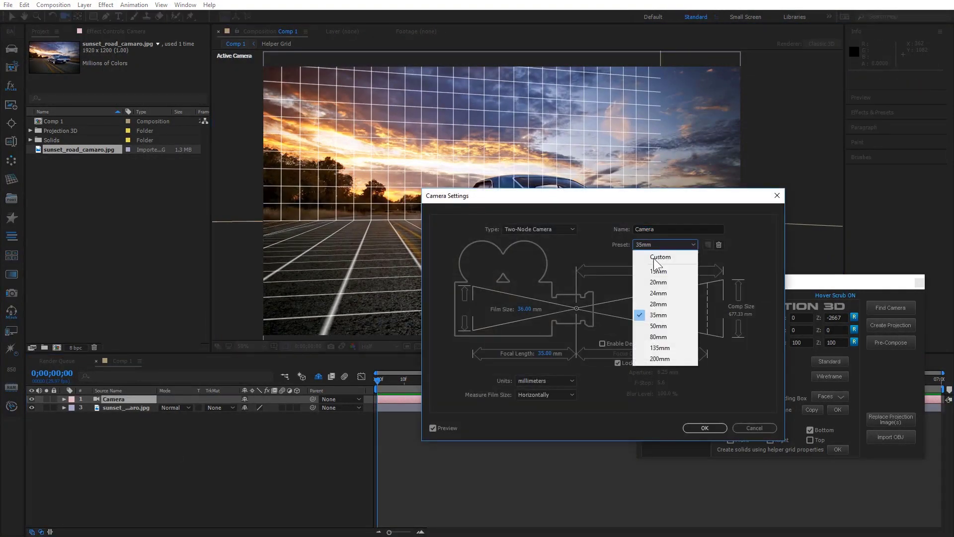
pyautogui.click(658, 304)
pyautogui.click(705, 427)
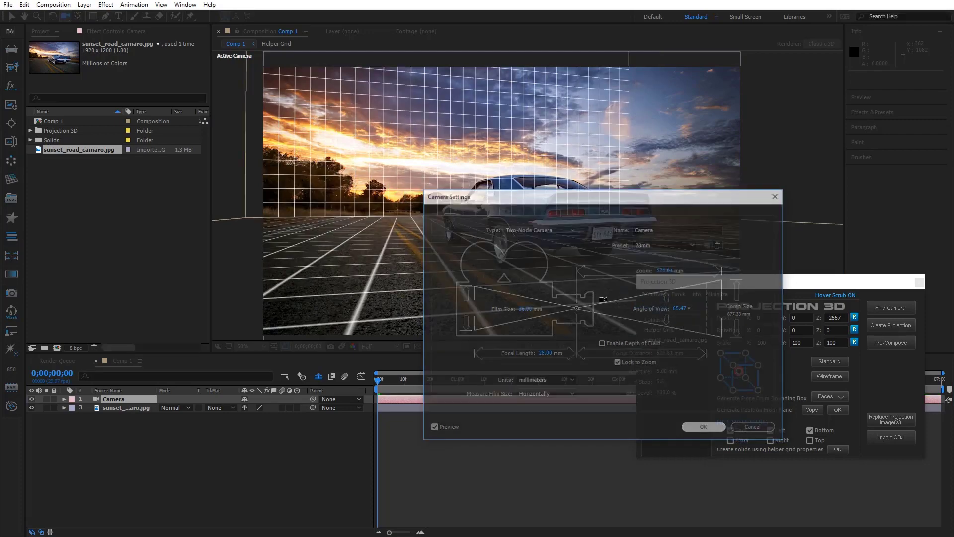
pyautogui.moveTo(505, 336); pyautogui.dragTo(548, 307)
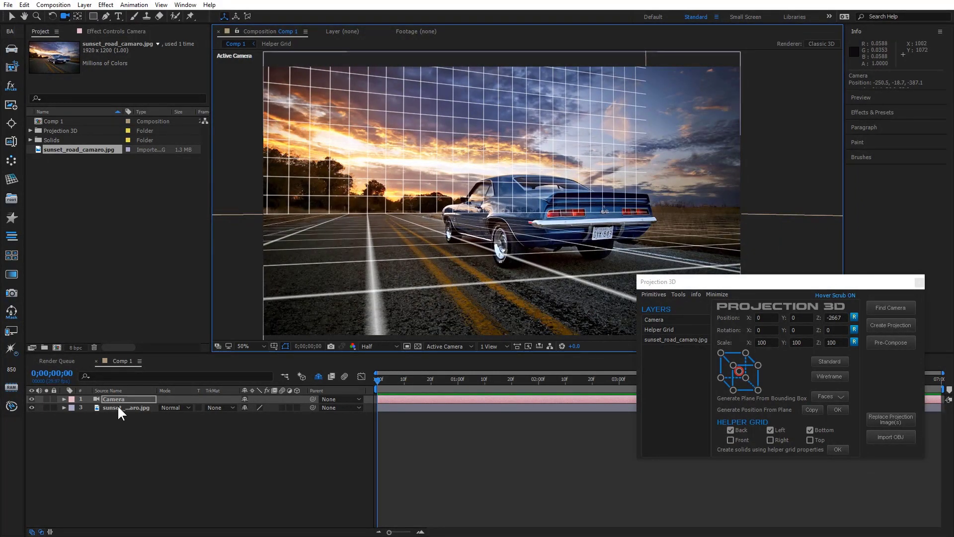
# Step: Reveal the shy layers and scale the Helper Grid to about 323%
pyautogui.click(318, 377)
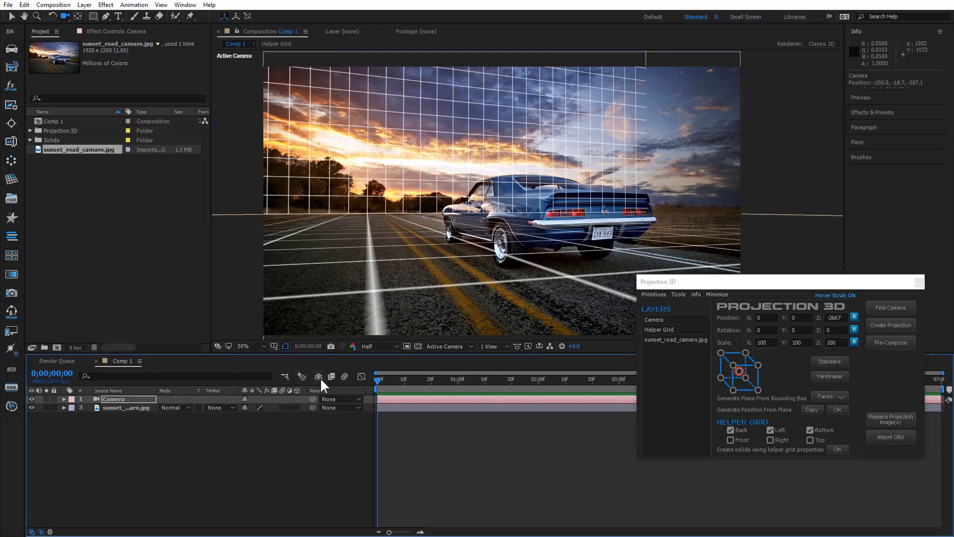
pyautogui.click(118, 408)
pyautogui.press('s')
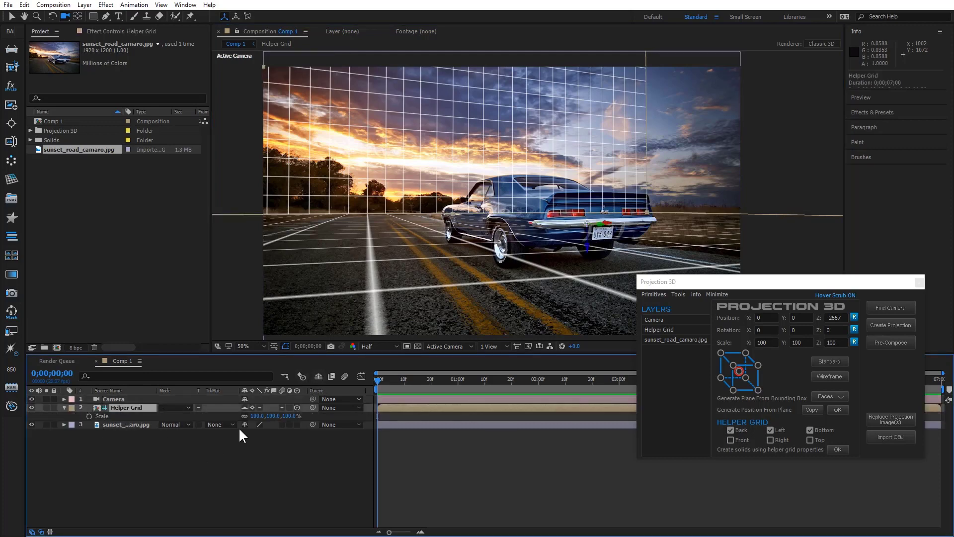
pyautogui.moveTo(256, 415); pyautogui.dragTo(572, 258)
# Step: Move the Helper Grid along its X axis to about 1088.5, past the photo's right edge, and hide the shy layers
pyautogui.press('v')
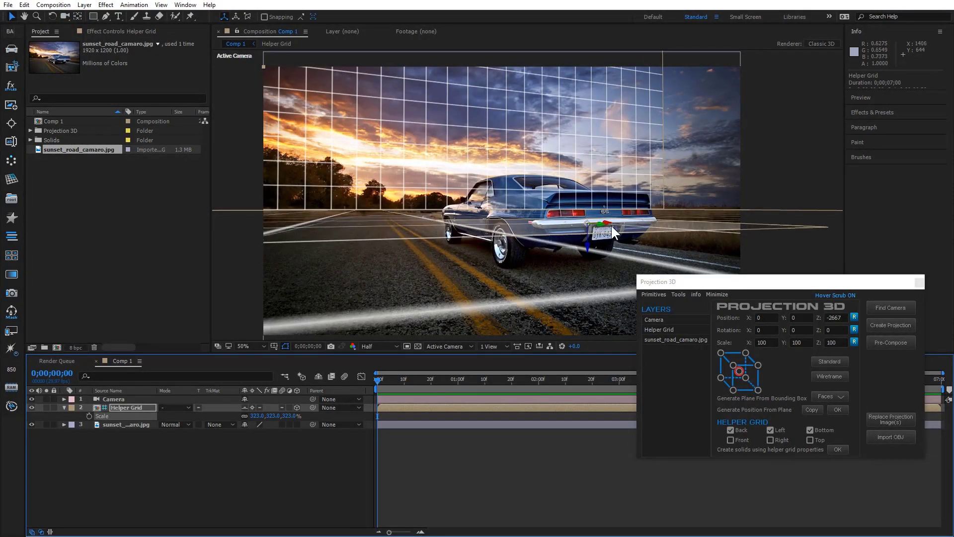
pyautogui.moveTo(611, 225); pyautogui.dragTo(878, 237)
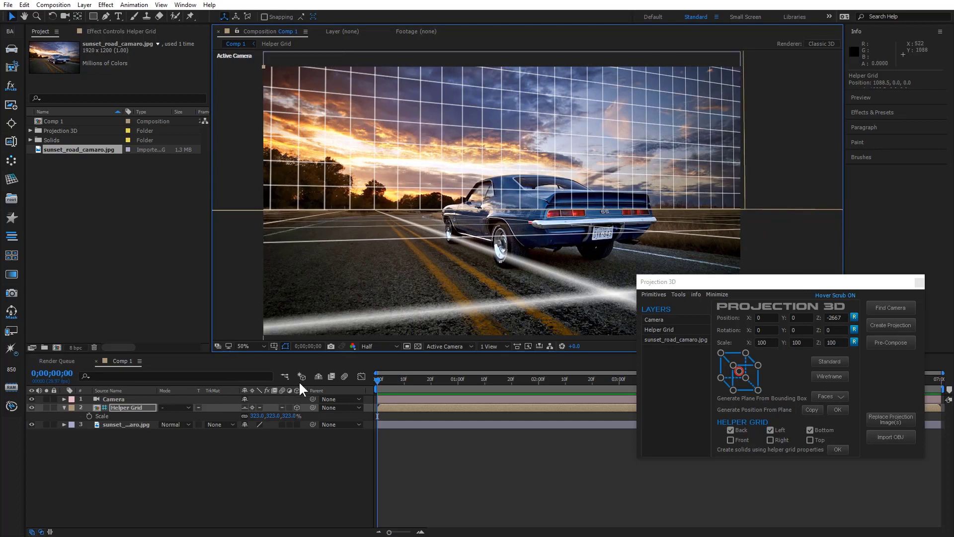
pyautogui.click(318, 376)
# Step: Select the camera and photo layers, and set Comp 1's Classic 3D shadow map resolution to 4000
pyautogui.moveTo(123, 430); pyautogui.dragTo(142, 401)
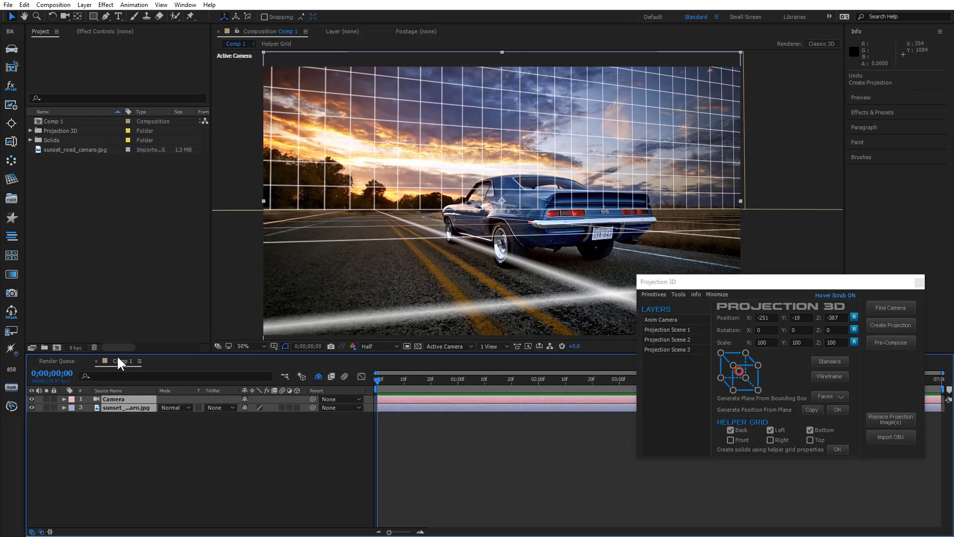
pyautogui.rightClick(136, 432)
pyautogui.click(183, 338)
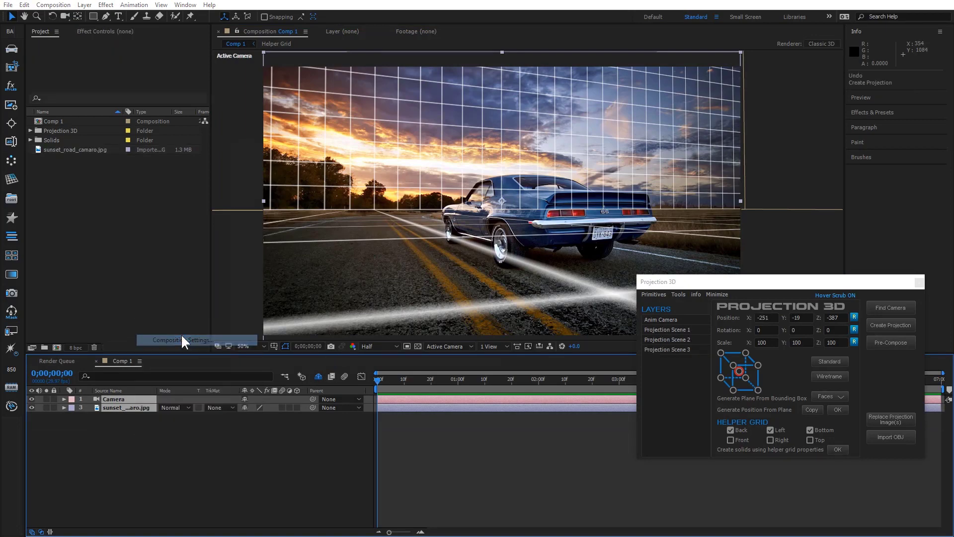
pyautogui.click(318, 177)
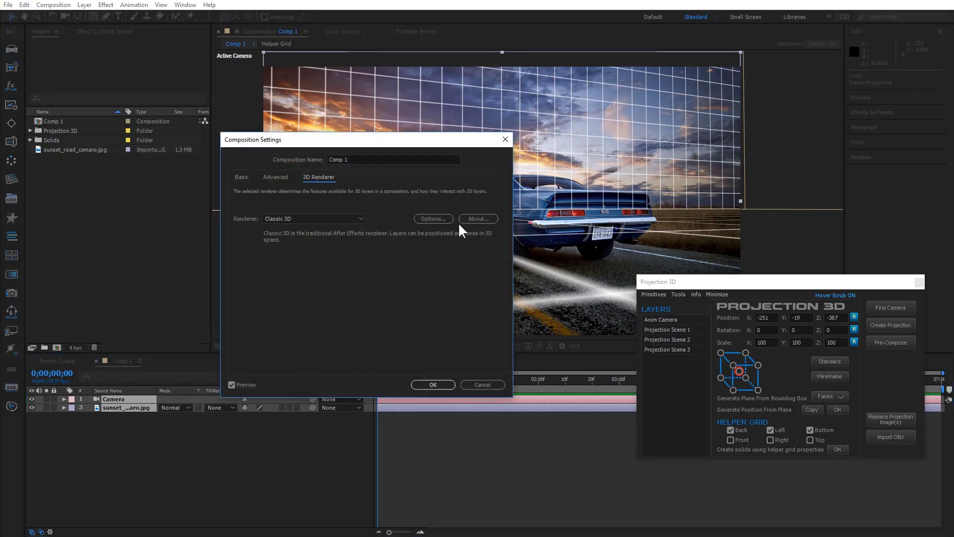
pyautogui.click(442, 219)
pyautogui.click(676, 355)
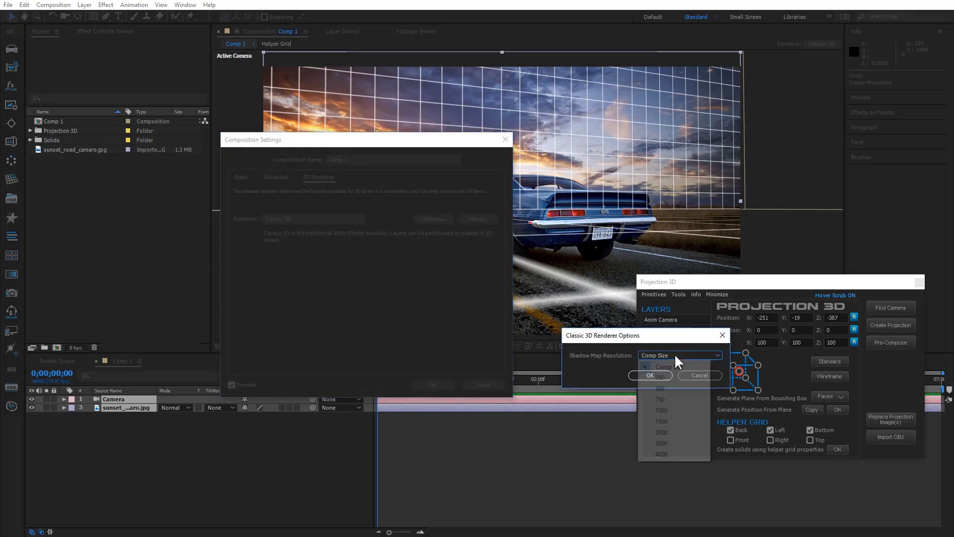
pyautogui.click(663, 452)
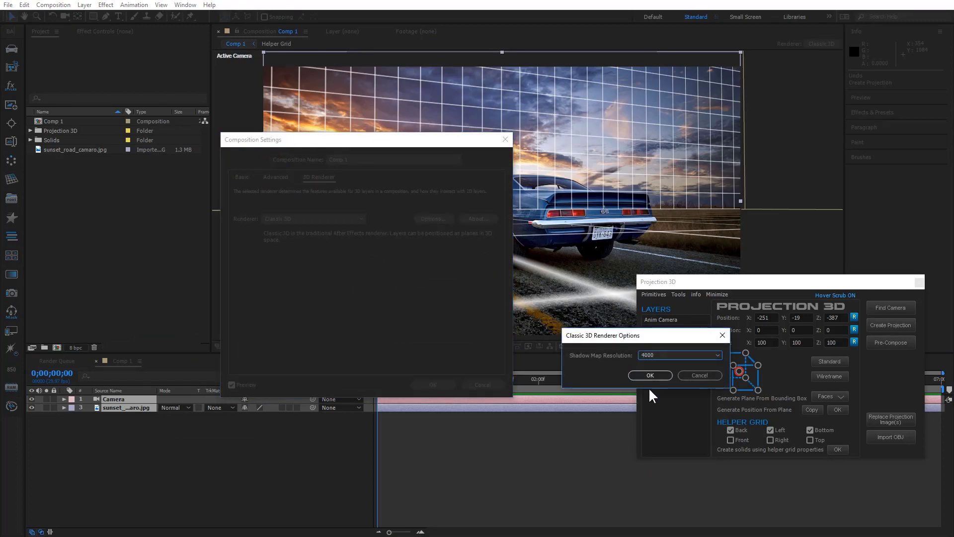
pyautogui.click(650, 377)
pyautogui.click(433, 385)
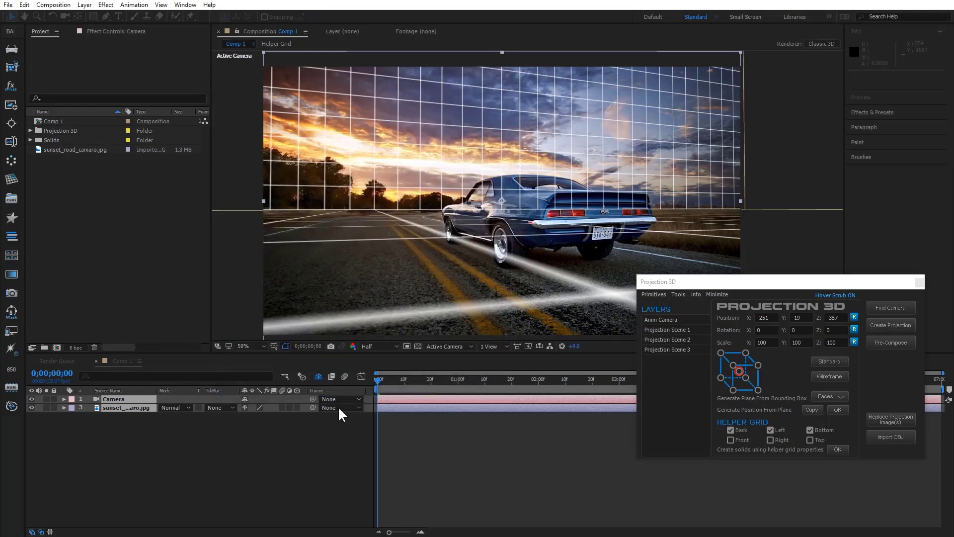
# Step: Create the projection from the camera and photo, briefly revealing the shy layers to check the generated ones
pyautogui.click(896, 325)
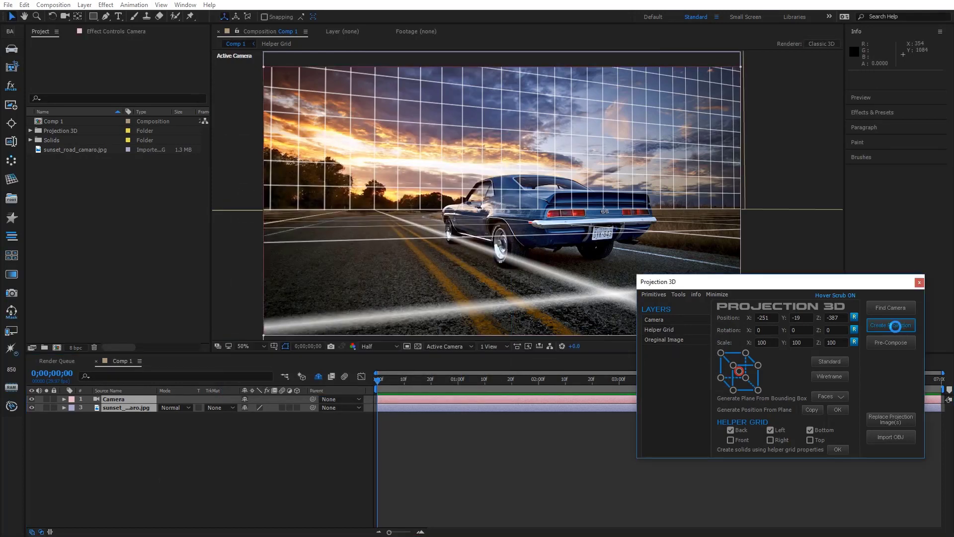
pyautogui.click(318, 376)
pyautogui.click(318, 376)
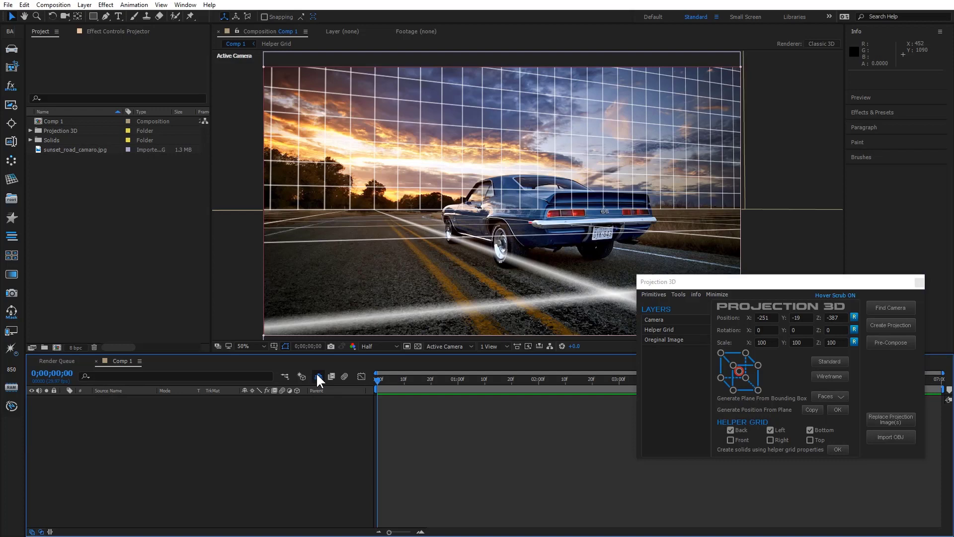
# Step: Pre-compose the projection setup with 3 copies
pyautogui.click(890, 343)
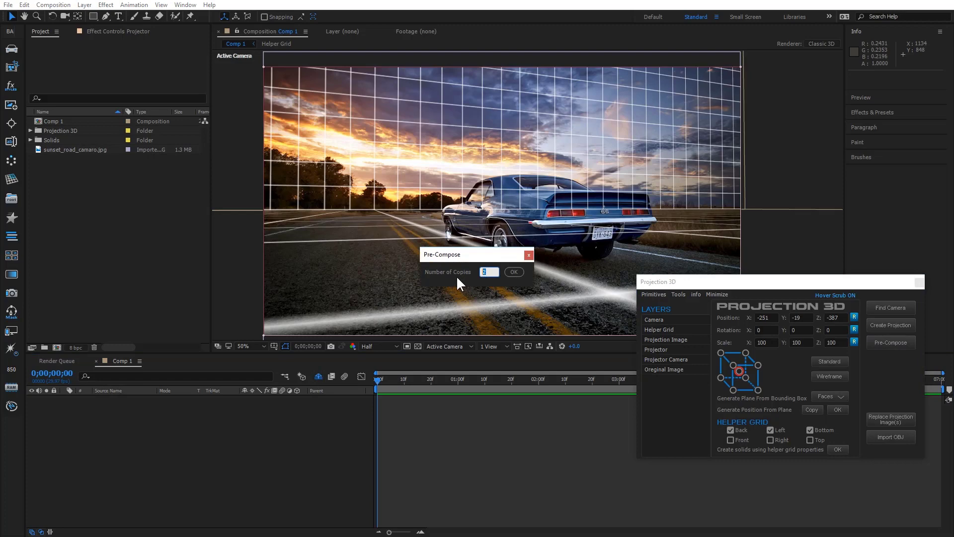
pyautogui.write('3')
pyautogui.click(517, 270)
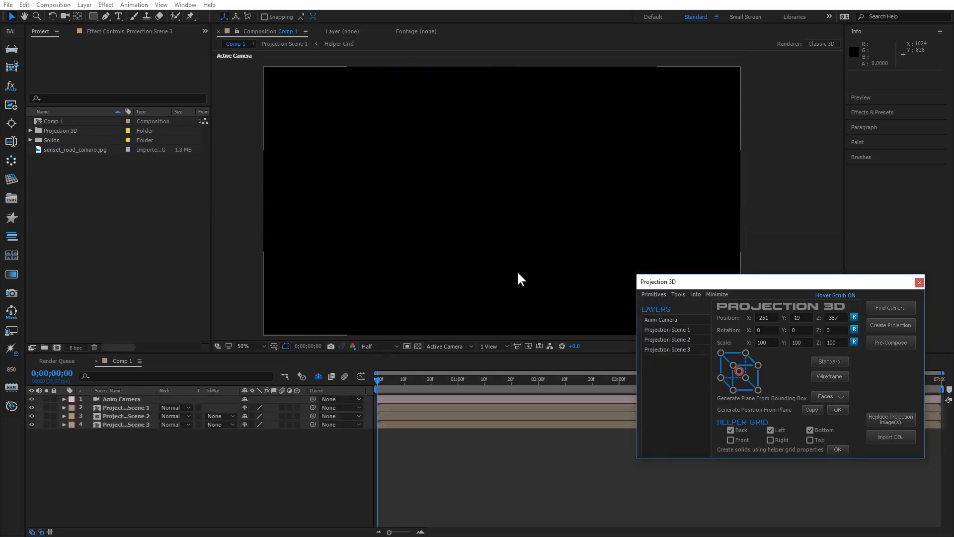
# Step: Open Projection Scene 3 and create only the Back and Bottom solids from the Helper Grid, excluding Left
pyautogui.doubleClick(132, 424)
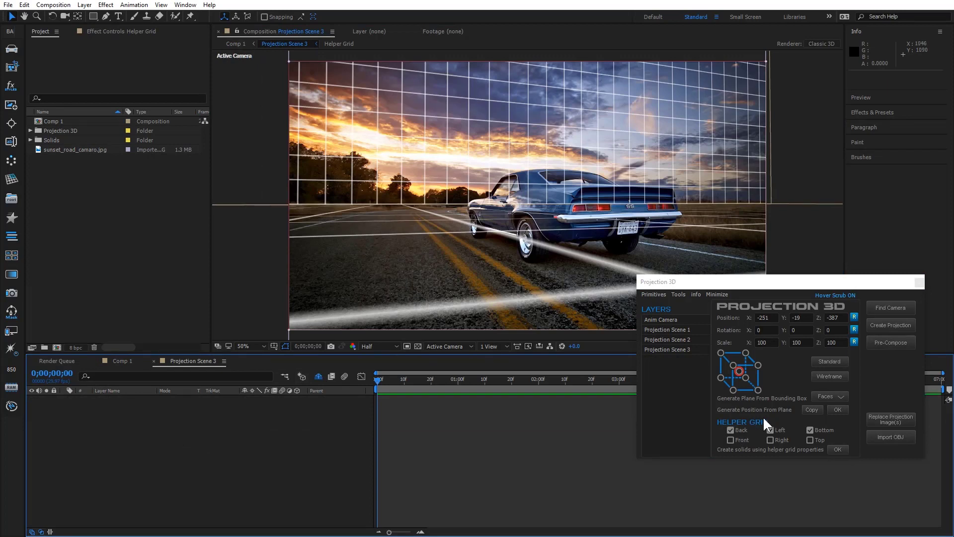
pyautogui.click(769, 430)
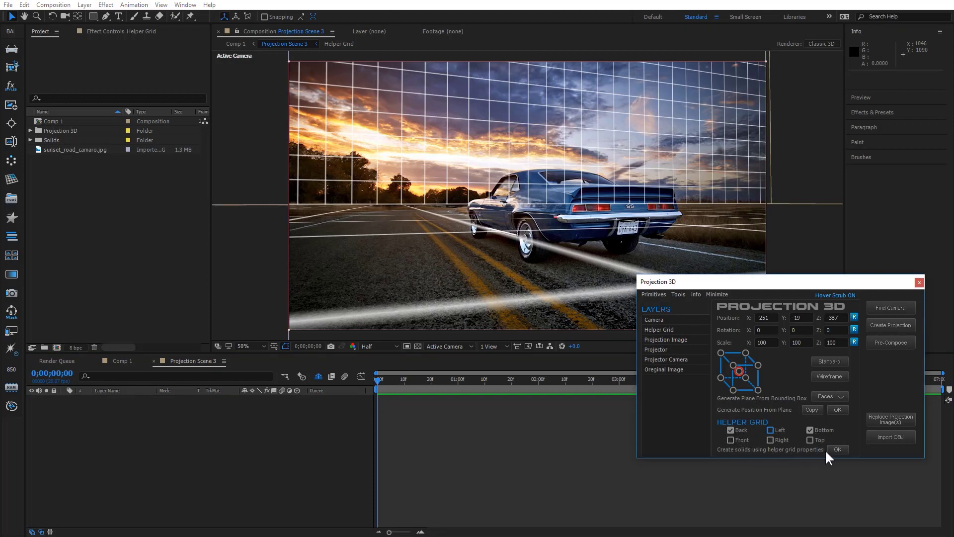
pyautogui.click(838, 449)
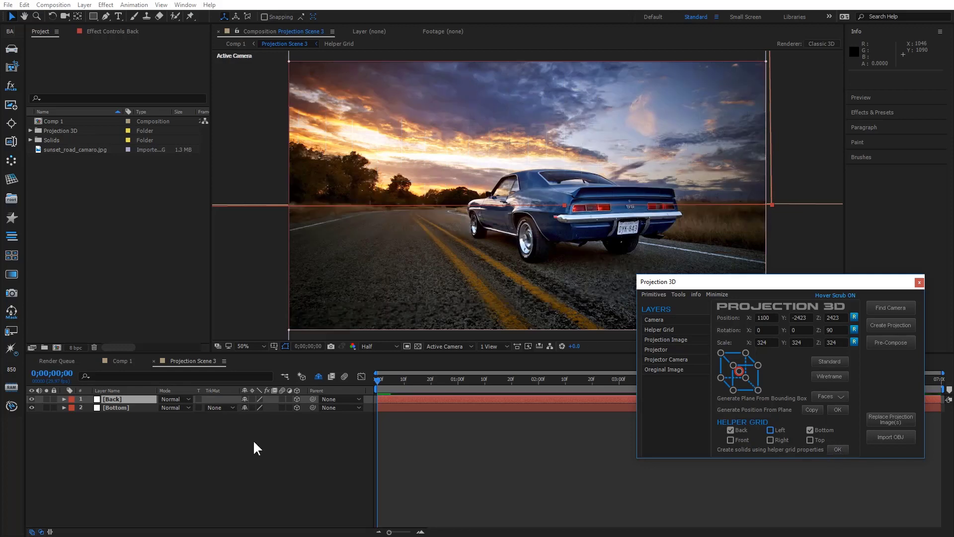
# Step: Orbit Comp 1's camera to inspect how the car projects onto Projection Scene 3's planes, and undo the orbit
pyautogui.click(241, 431)
pyautogui.press('c')
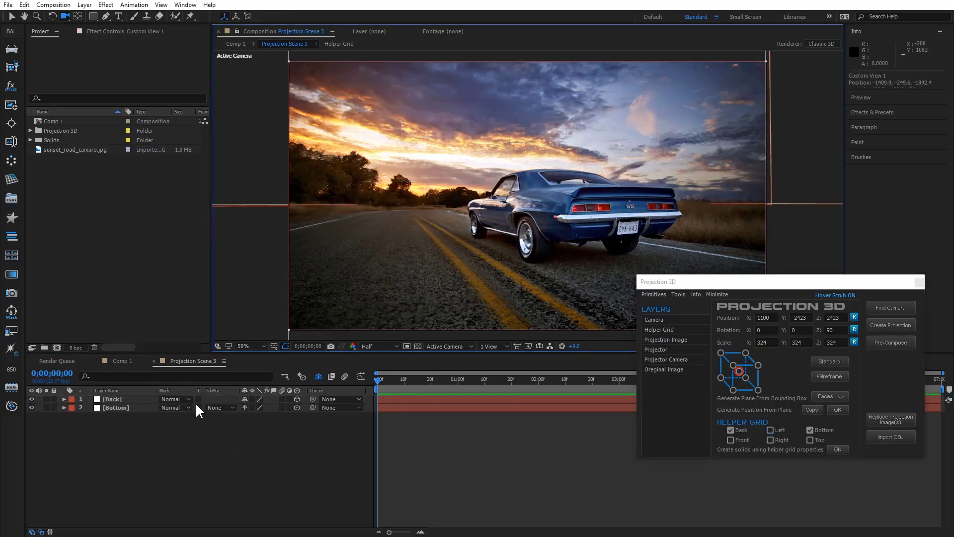
pyautogui.click(112, 360)
pyautogui.click(124, 425)
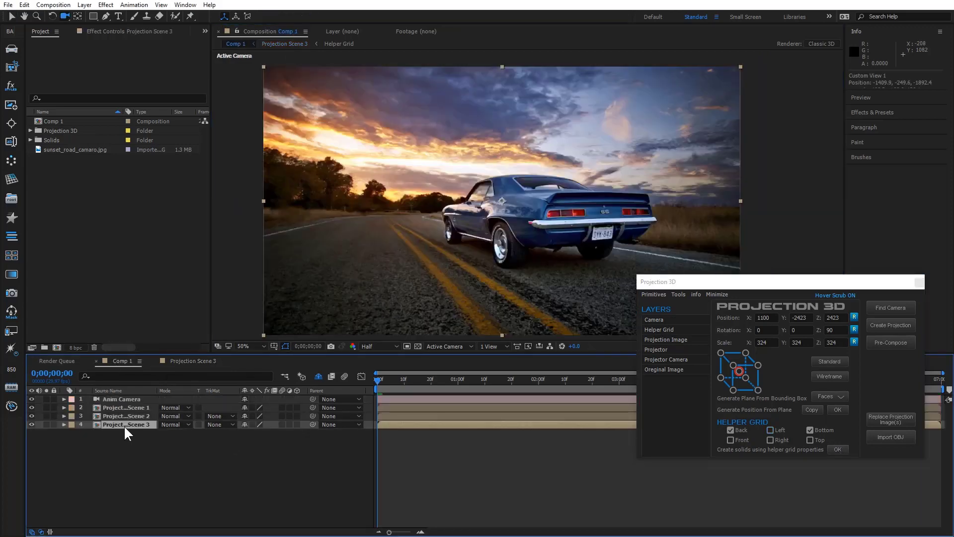
pyautogui.moveTo(429, 297); pyautogui.dragTo(425, 298)
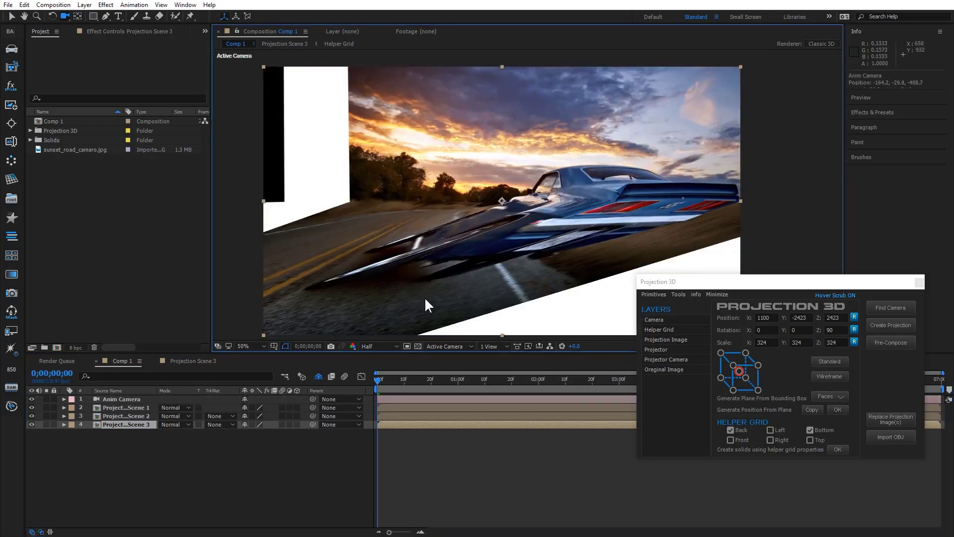
pyautogui.hotkey('ctrl', 'z')
# Step: Lower Comp 1's preview resolution to Quarter and orbit the projected scene again
pyautogui.click(368, 347)
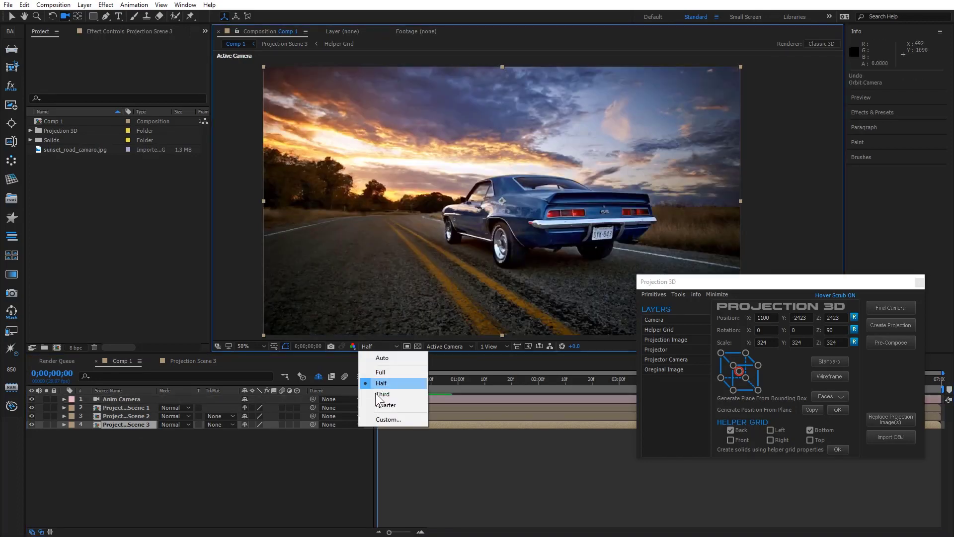
pyautogui.click(387, 405)
pyautogui.moveTo(423, 298); pyautogui.dragTo(402, 349)
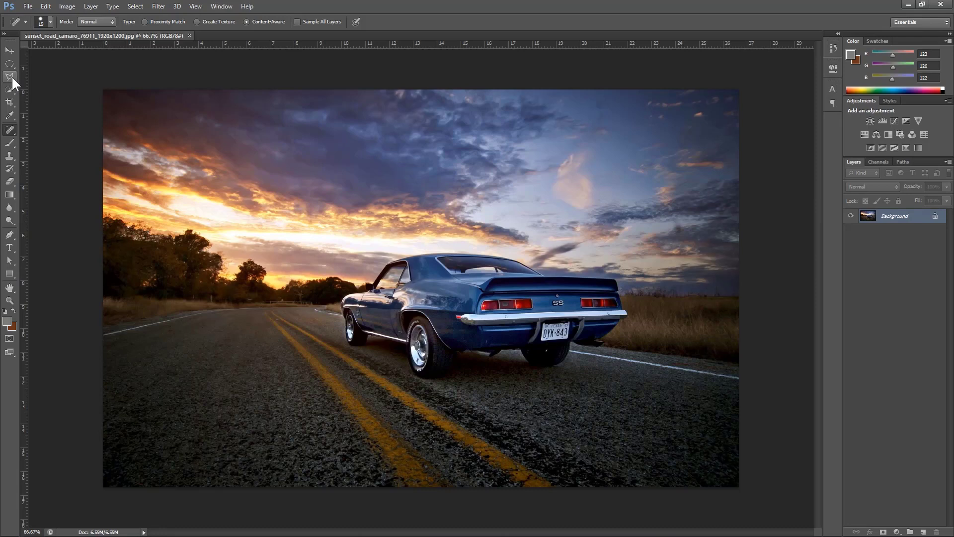
# Step: Switch to Photoshop and lasso loosely around the car, subtracting the strip of road between its left wheels from the selection
pyautogui.click(13, 82)
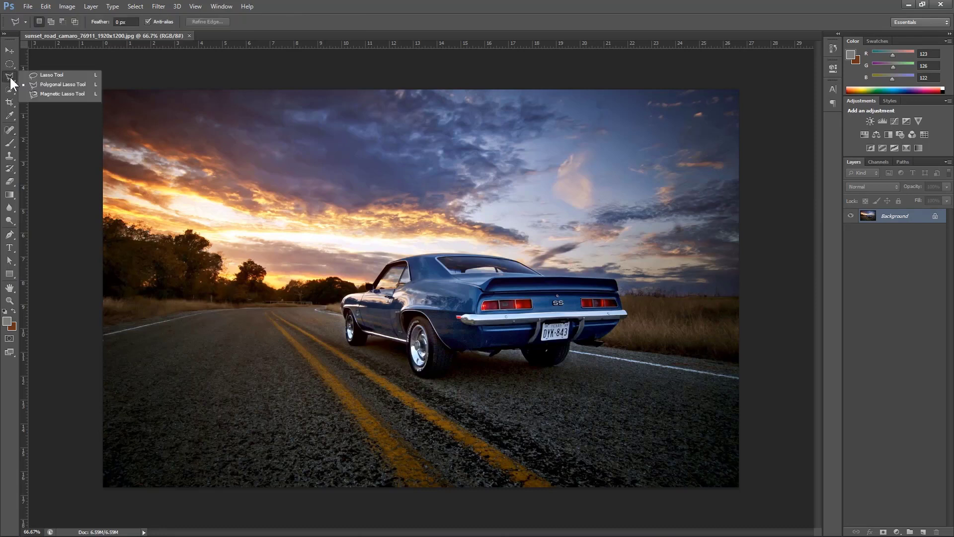
pyautogui.click(45, 78)
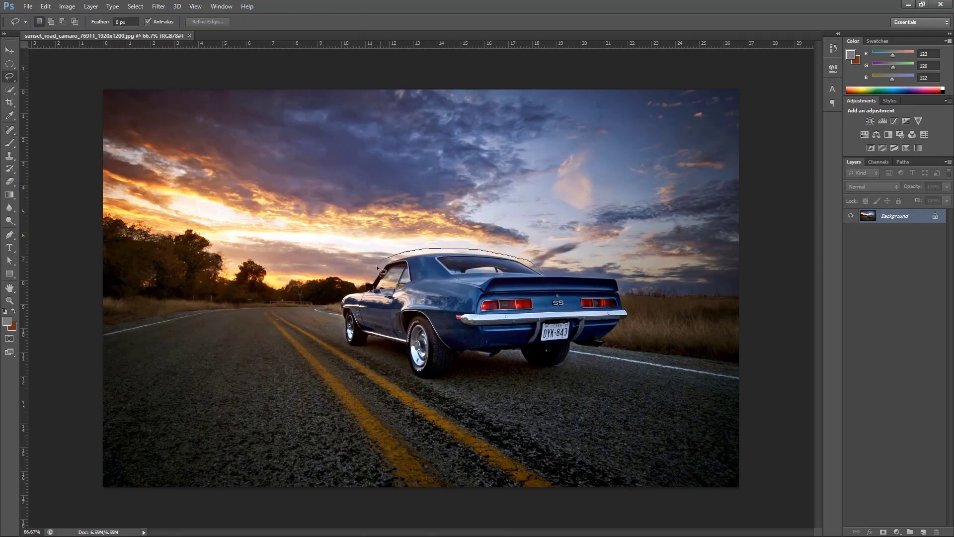
pyautogui.moveTo(376, 264); pyautogui.dragTo(341, 296)
pyautogui.moveTo(403, 361)
pyautogui.mouseDown()
pyautogui.moveTo(370, 340)
pyautogui.moveTo(398, 348)
pyautogui.moveTo(420, 380)
pyautogui.moveTo(479, 359)
pyautogui.moveTo(569, 362)
pyautogui.moveTo(593, 348)
pyautogui.mouseUp()
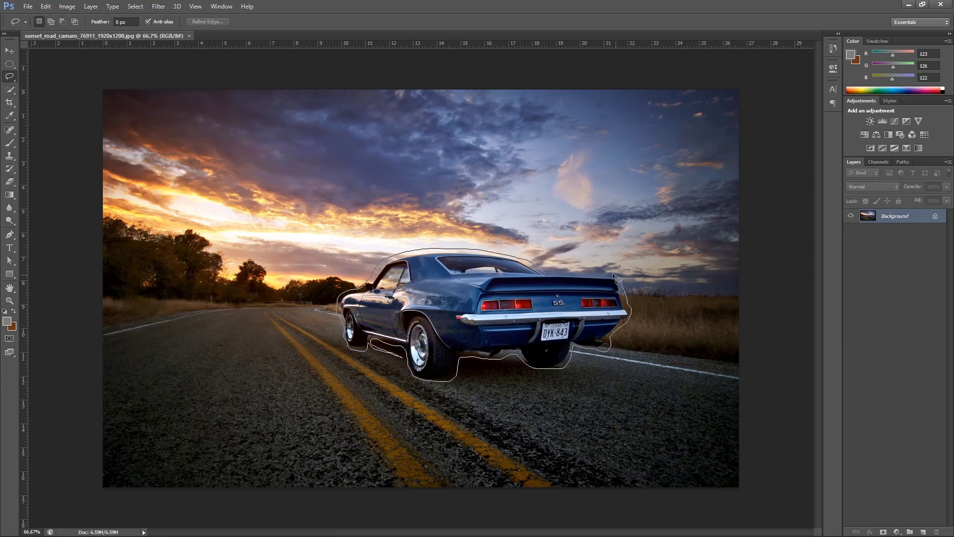
pyautogui.moveTo(613, 274); pyautogui.dragTo(614, 275)
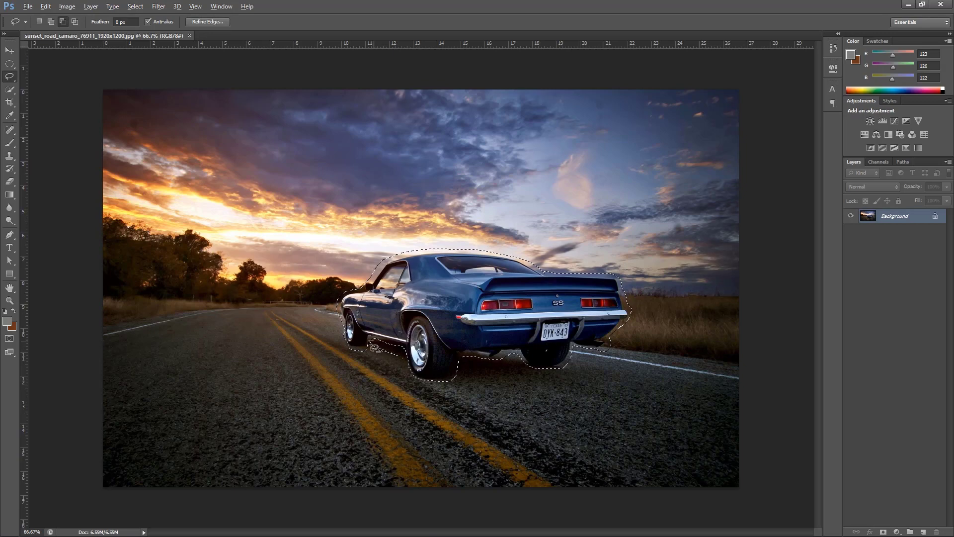
pyautogui.moveTo(368, 341); pyautogui.dragTo(404, 356)
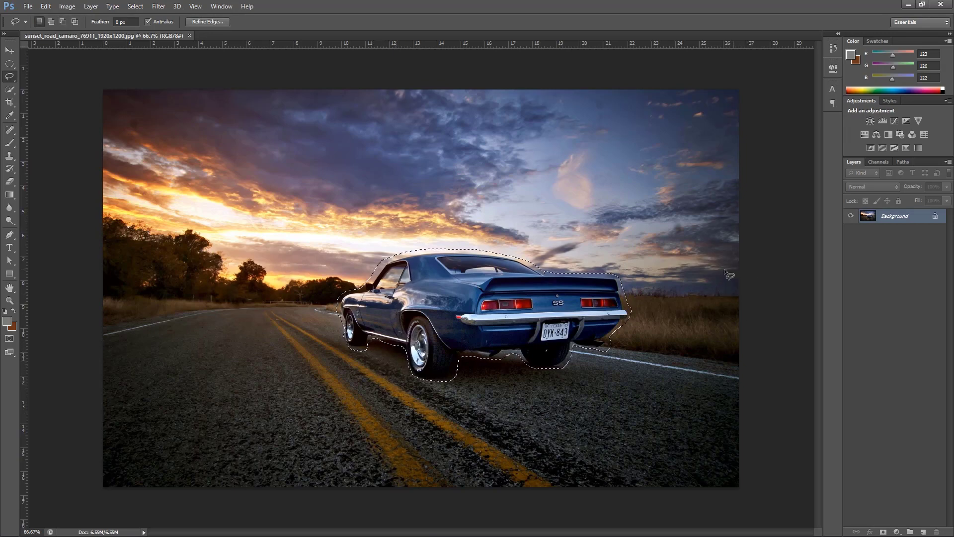
# Step: Fill the selected car area with Content-Aware content and clear the selection
pyautogui.hotkey('shift', 'F5')
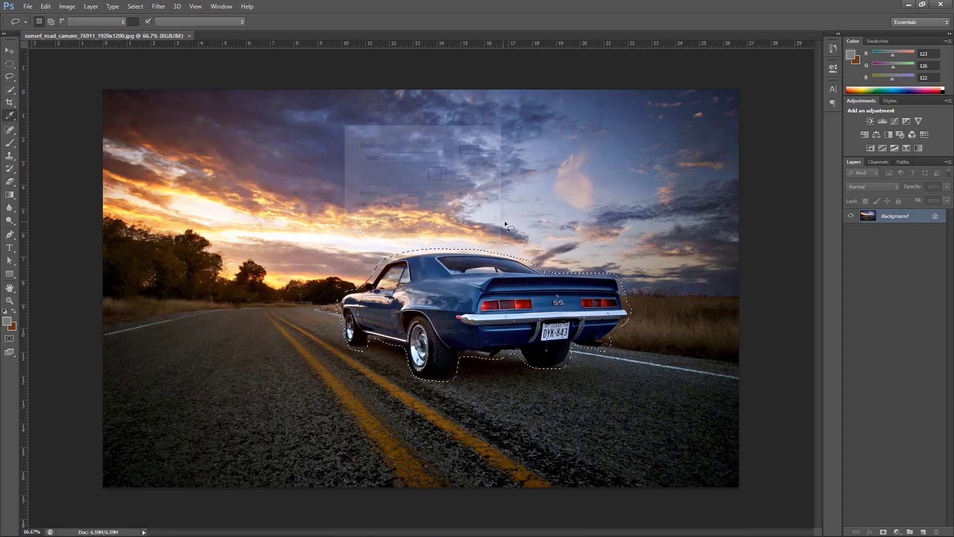
pyautogui.click(442, 158)
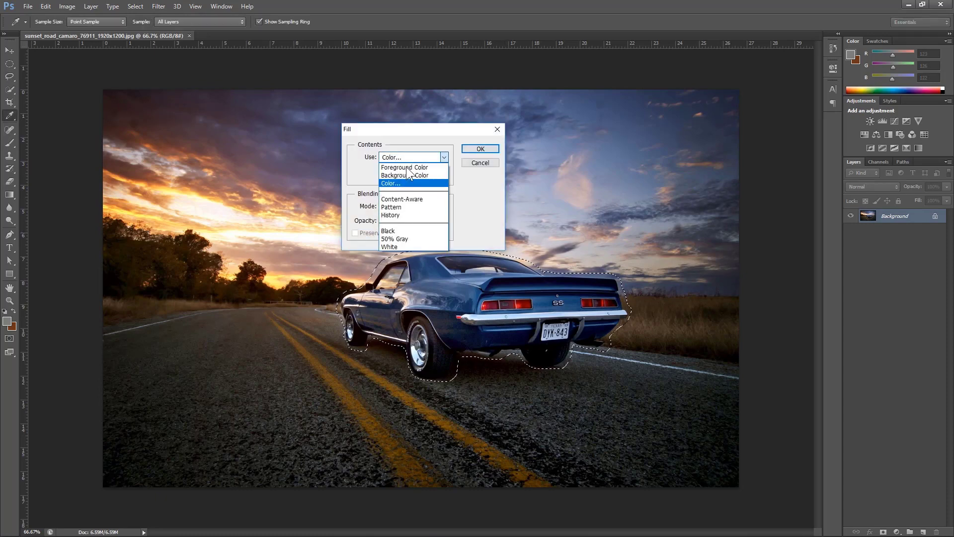
pyautogui.click(396, 200)
pyautogui.click(480, 149)
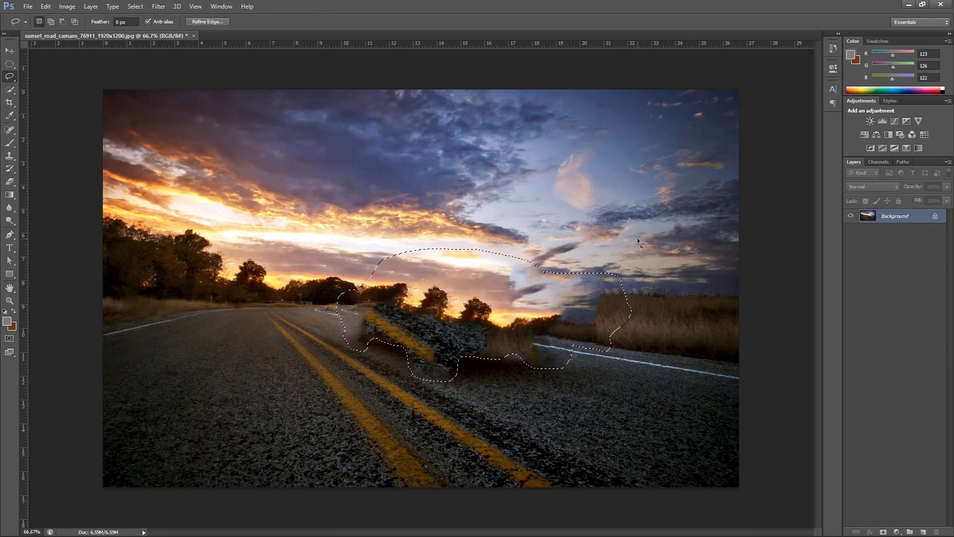
pyautogui.hotkey('ctrl', 'd')
# Step: Extend the dry grass field and the sky above it leftward over the fill artifacts with the Clone Stamp tool
pyautogui.click(9, 155)
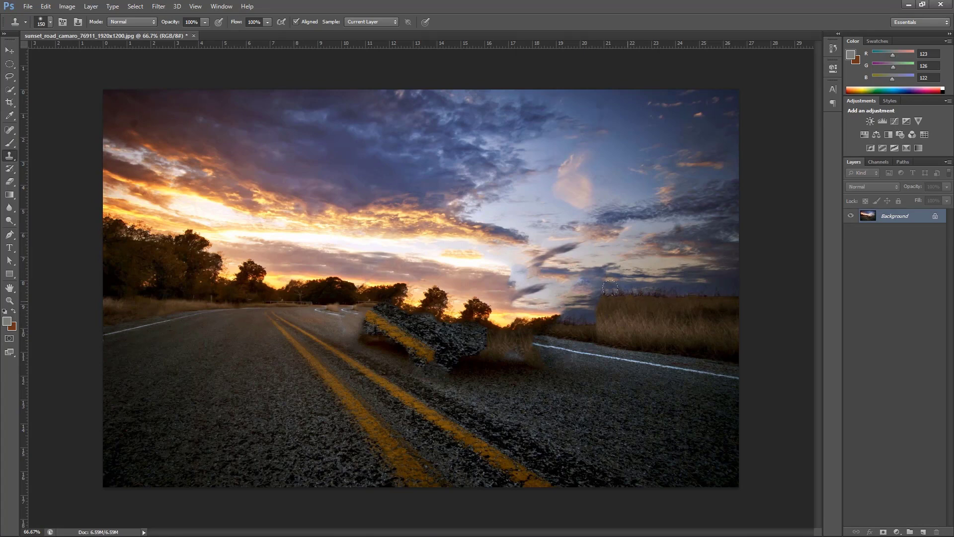
pyautogui.moveTo(611, 288)
pyautogui.mouseDown()
pyautogui.moveTo(550, 302)
pyautogui.moveTo(515, 282)
pyautogui.moveTo(497, 293)
pyautogui.moveTo(503, 312)
pyautogui.mouseUp()
pyautogui.moveTo(557, 285)
pyautogui.mouseDown()
pyautogui.moveTo(519, 283)
pyautogui.moveTo(479, 308)
pyautogui.moveTo(503, 286)
pyautogui.mouseUp()
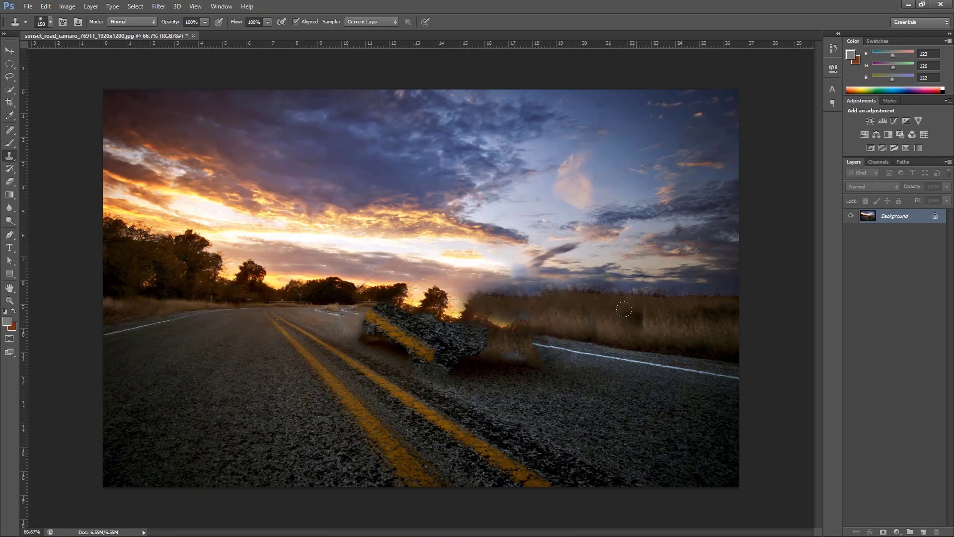
pyautogui.click(624, 309)
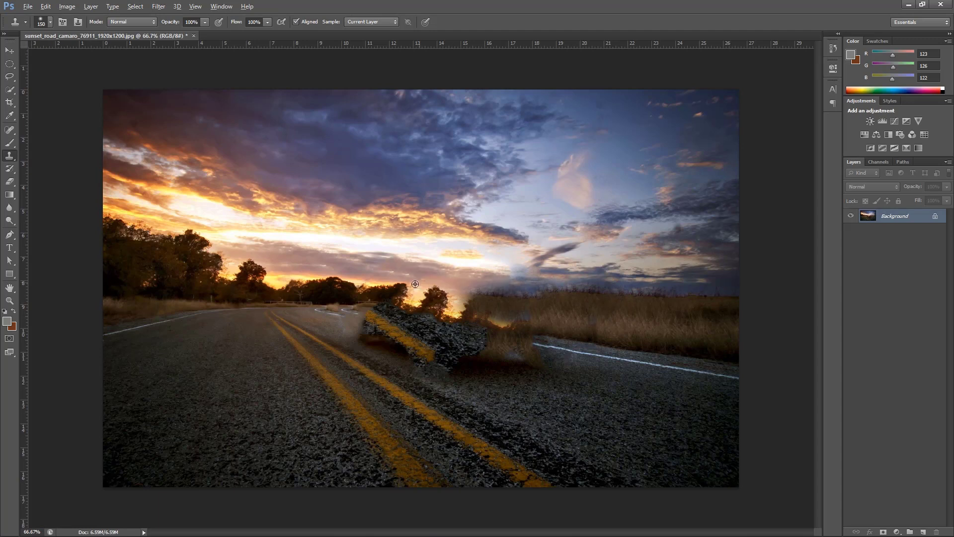
# Step: Clone clean asphalt and road edge over the leftover patches where the car stood, including the stray yellow line fragment
pyautogui.keyDown('alt'); pyautogui.click(615, 391); pyautogui.keyUp('alt')
pyautogui.moveTo(536, 364)
pyautogui.mouseDown()
pyautogui.moveTo(508, 345)
pyautogui.moveTo(526, 351)
pyautogui.moveTo(514, 336)
pyautogui.moveTo(429, 320)
pyautogui.mouseUp()
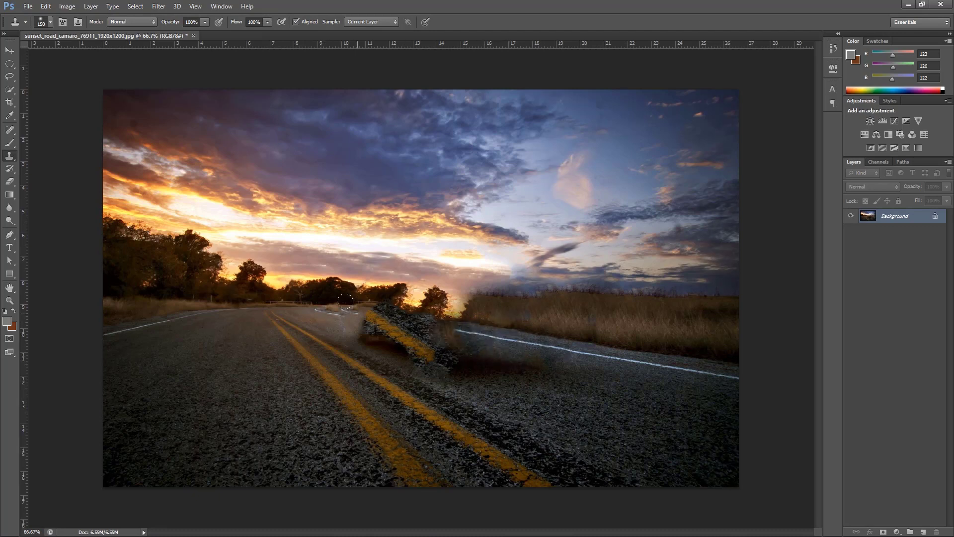
pyautogui.keyDown('alt'); pyautogui.click(581, 369); pyautogui.keyUp('alt')
pyautogui.moveTo(450, 353)
pyautogui.mouseDown()
pyautogui.moveTo(421, 356)
pyautogui.moveTo(448, 354)
pyautogui.moveTo(437, 347)
pyautogui.moveTo(464, 360)
pyautogui.moveTo(378, 338)
pyautogui.mouseUp()
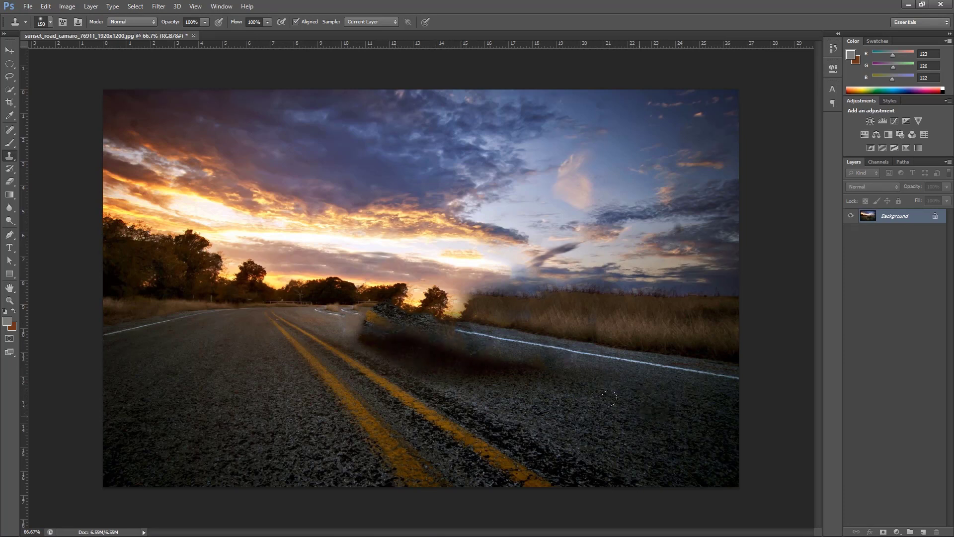
pyautogui.moveTo(327, 314); pyautogui.dragTo(348, 309)
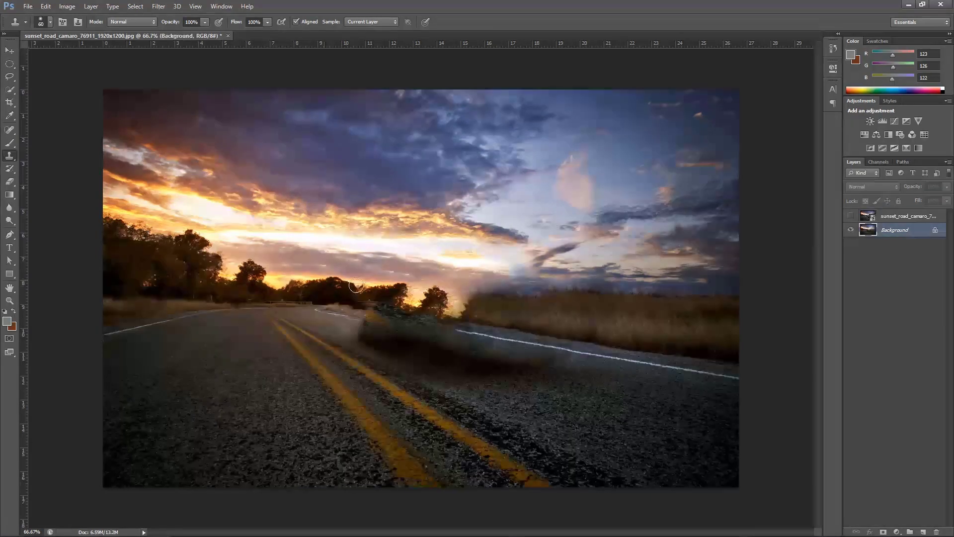
# Step: Clone trees along the horizon behind the removed car on the Background layer, undoing the latest unwanted strokes
pyautogui.moveTo(428, 292)
pyautogui.mouseDown()
pyautogui.moveTo(410, 293)
pyautogui.moveTo(474, 293)
pyautogui.moveTo(395, 296)
pyautogui.moveTo(489, 310)
pyautogui.moveTo(400, 298)
pyautogui.mouseUp()
pyautogui.keyDown('alt'); pyautogui.click(125, 302); pyautogui.keyUp('alt')
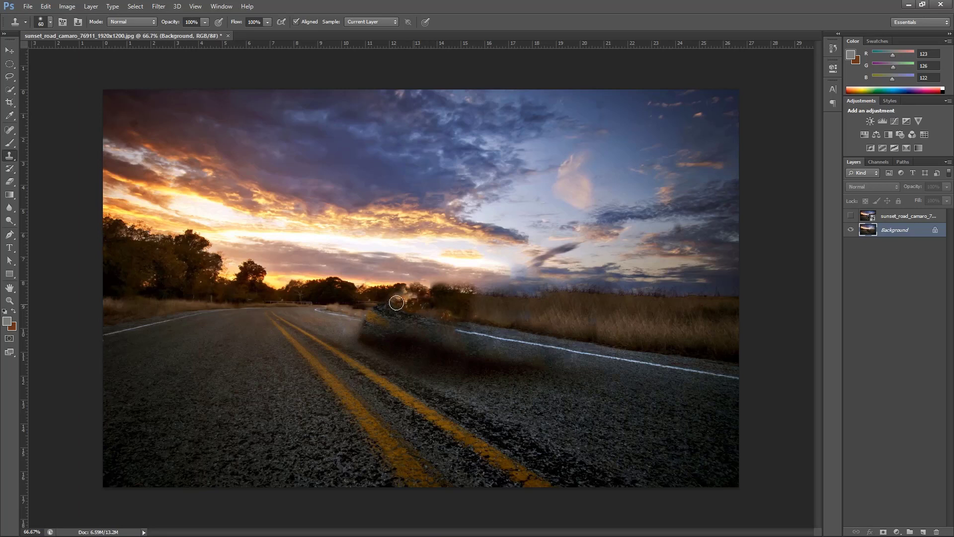
pyautogui.hotkey('ctrl', 'alt', 'z')
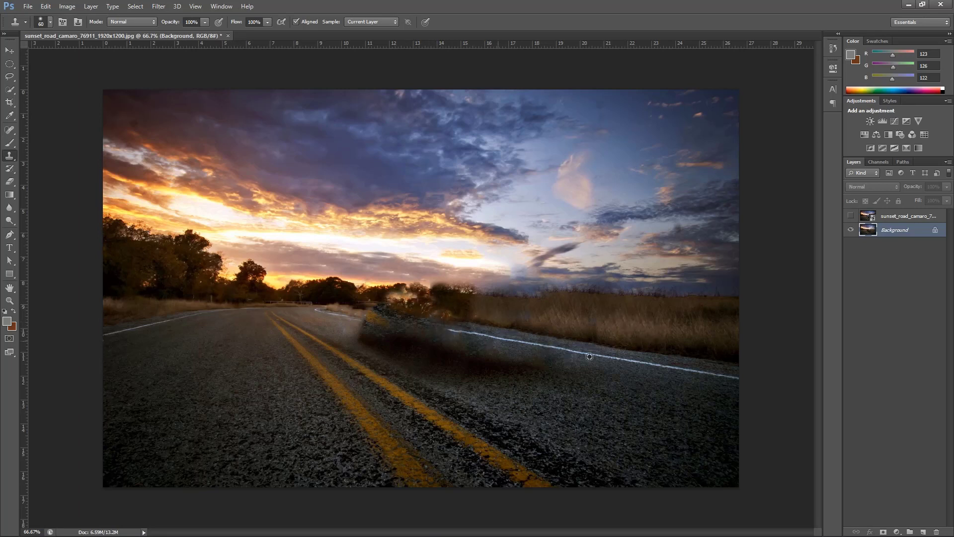
pyautogui.hotkey('ctrl', 'alt', 'z')
# Step: Clone the white road edge line across the gap so it runs continuously along the right side of the road
pyautogui.keyDown('alt'); pyautogui.click(699, 373); pyautogui.keyUp('alt')
pyautogui.moveTo(366, 321); pyautogui.dragTo(422, 326)
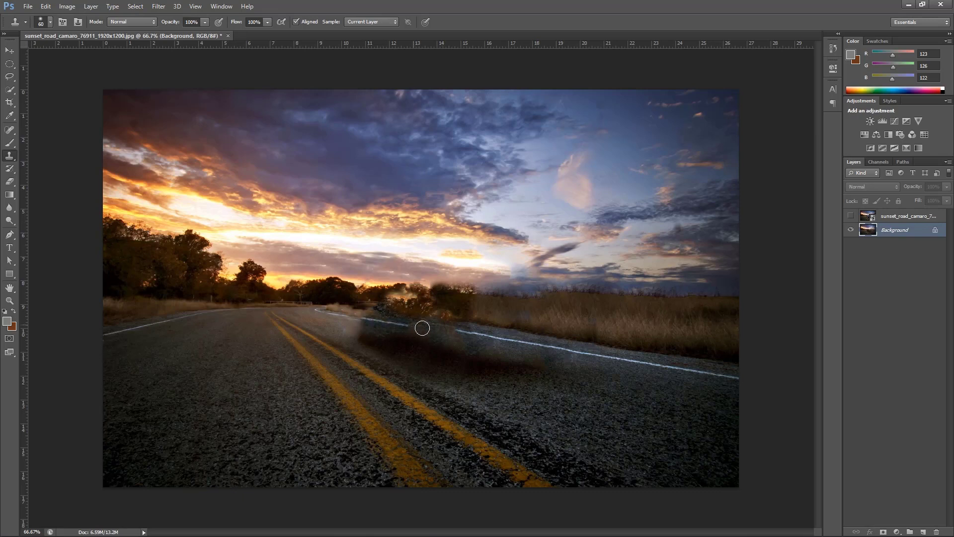
pyautogui.keyDown('alt'); pyautogui.click(672, 368); pyautogui.keyUp('alt')
pyautogui.moveTo(404, 324); pyautogui.dragTo(458, 330)
# Step: Compare the retouched background with the original photo layer, hide that layer, and save a JPEG copy named sunset_road_camaro_BG
pyautogui.click(850, 215)
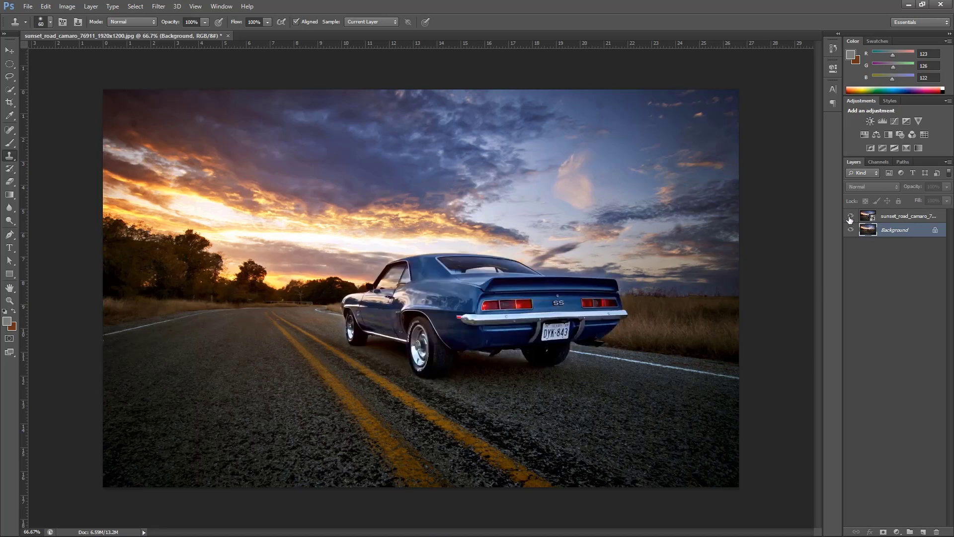
pyautogui.click(850, 218)
pyautogui.click(849, 218)
pyautogui.click(850, 218)
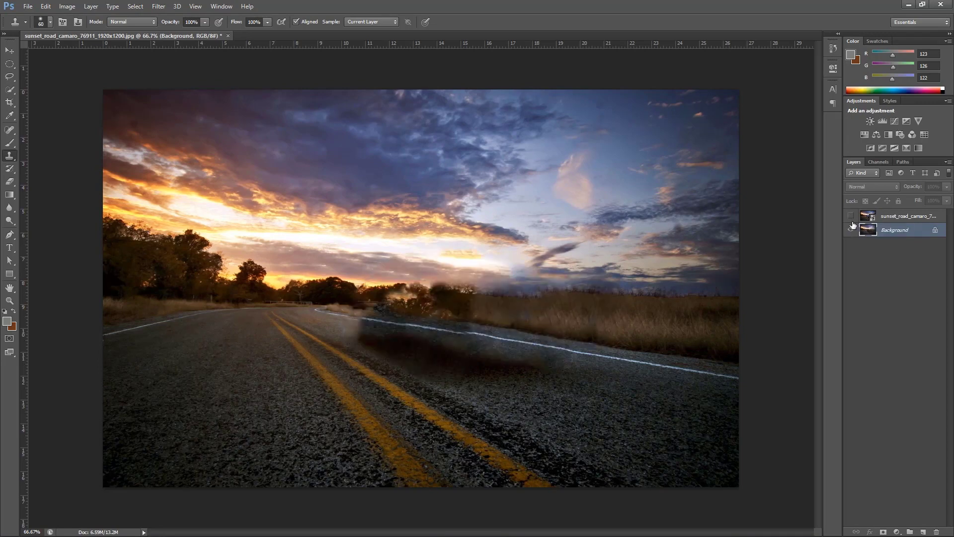
pyautogui.hotkey('ctrl', 'shift', 's')
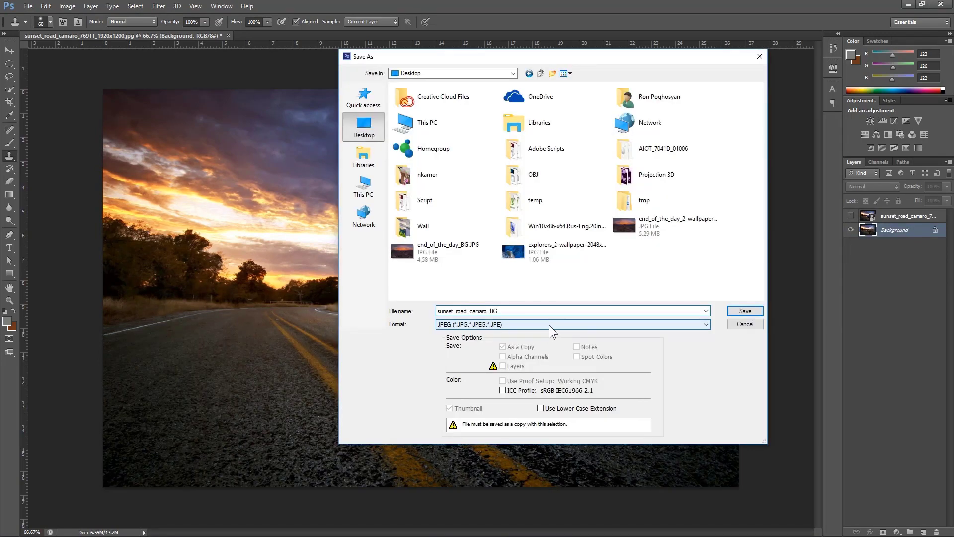
pyautogui.press('Return')
pyautogui.press('Return')
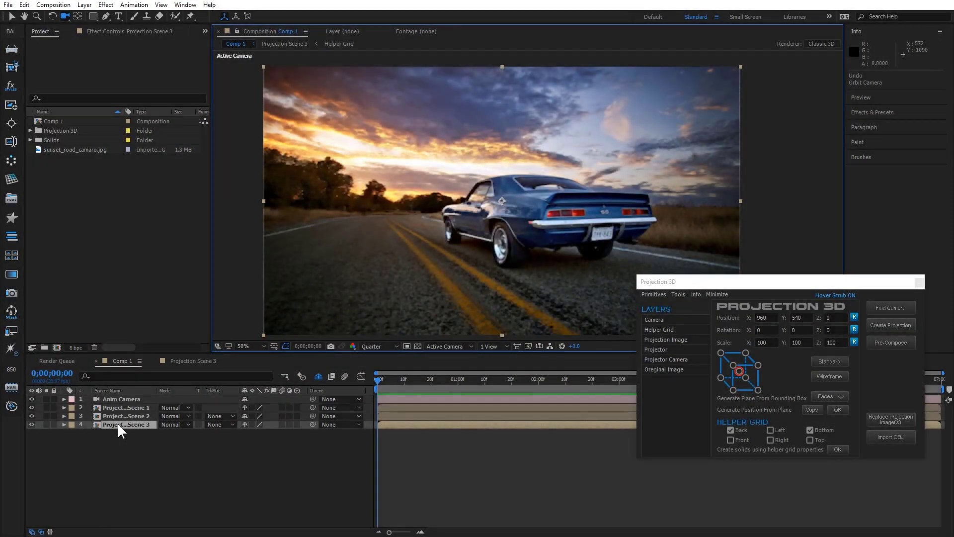
# Step: Switch to After Effects and replace Projection Scene 3's projection image with sunset_road_camaro_BG.JPG
pyautogui.click(117, 422)
pyautogui.click(891, 419)
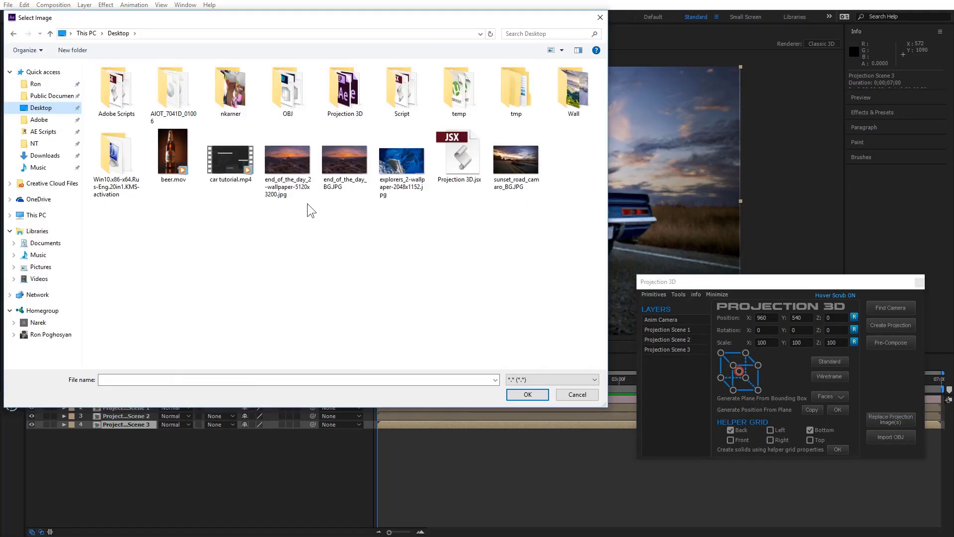
pyautogui.click(515, 163)
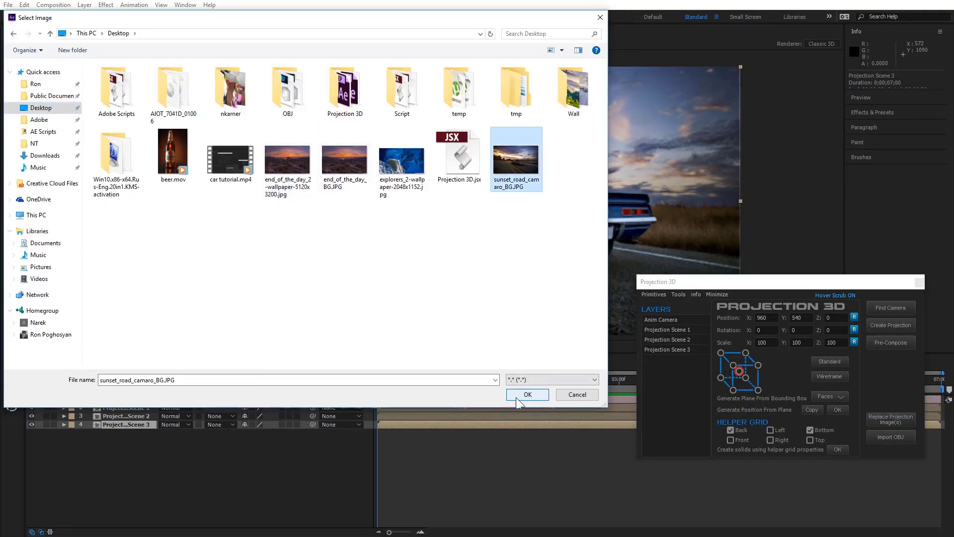
pyautogui.click(527, 395)
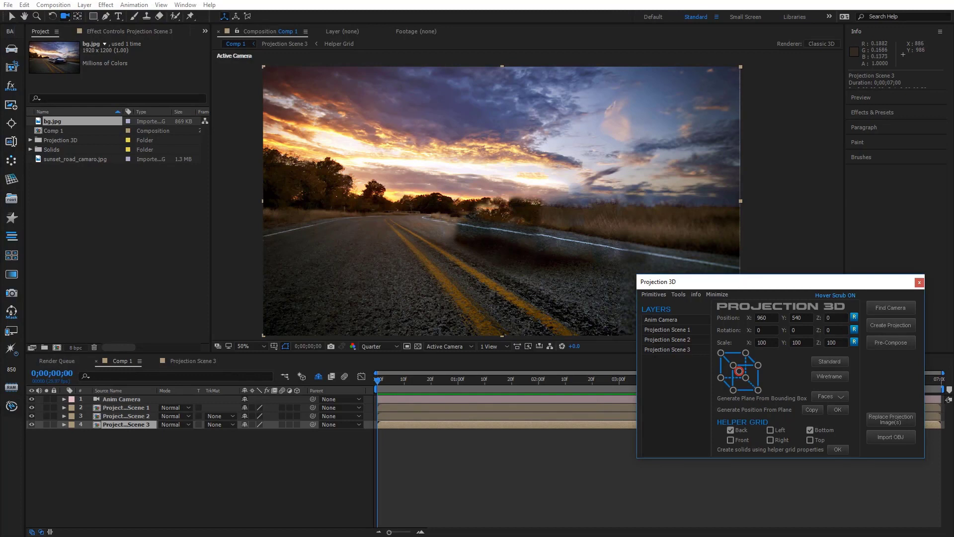
# Step: Rename the Projection Scene 3 layer as BG and the Projection Scene 2 layer as Car
pyautogui.click(136, 425)
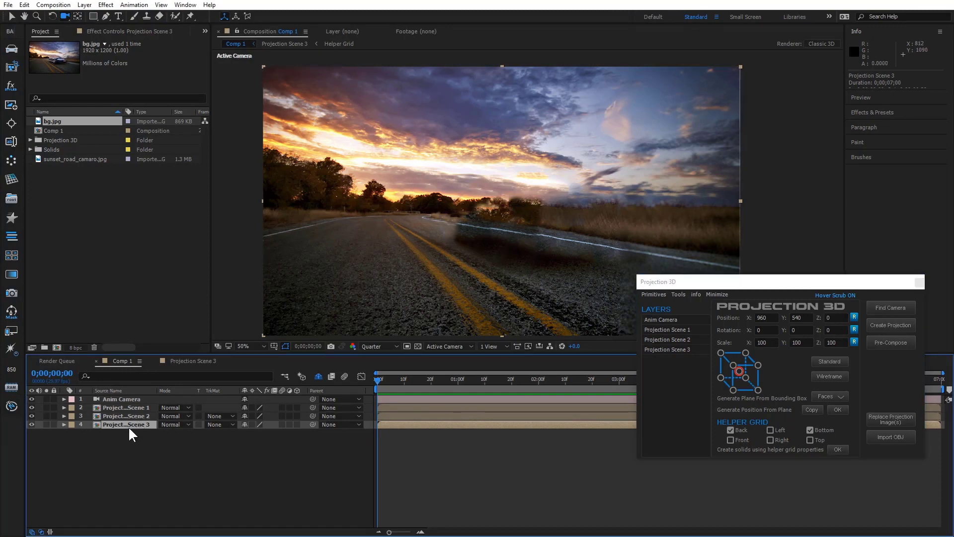
pyautogui.press('Return')
pyautogui.write('BG')
pyautogui.press('Return')
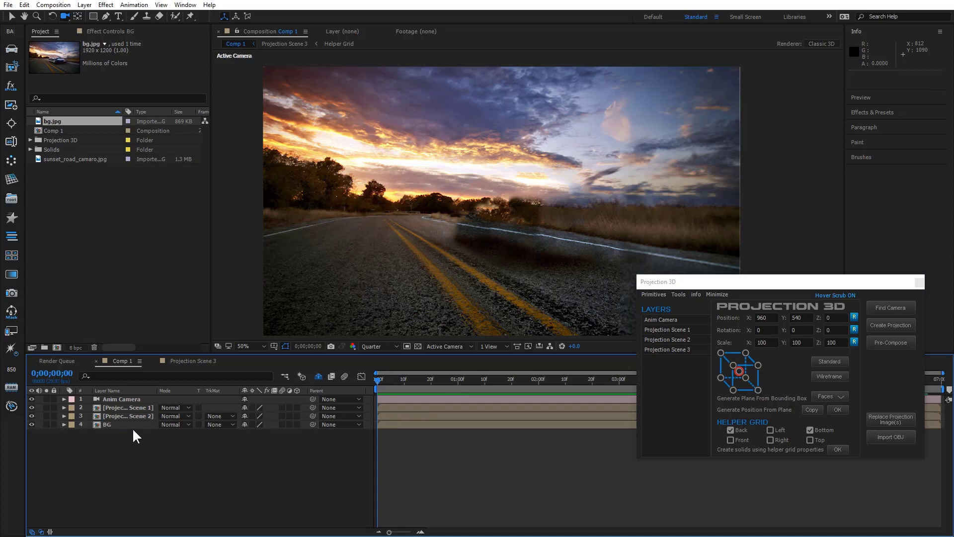
pyautogui.click(124, 413)
pyautogui.press('Return')
pyautogui.write('Car')
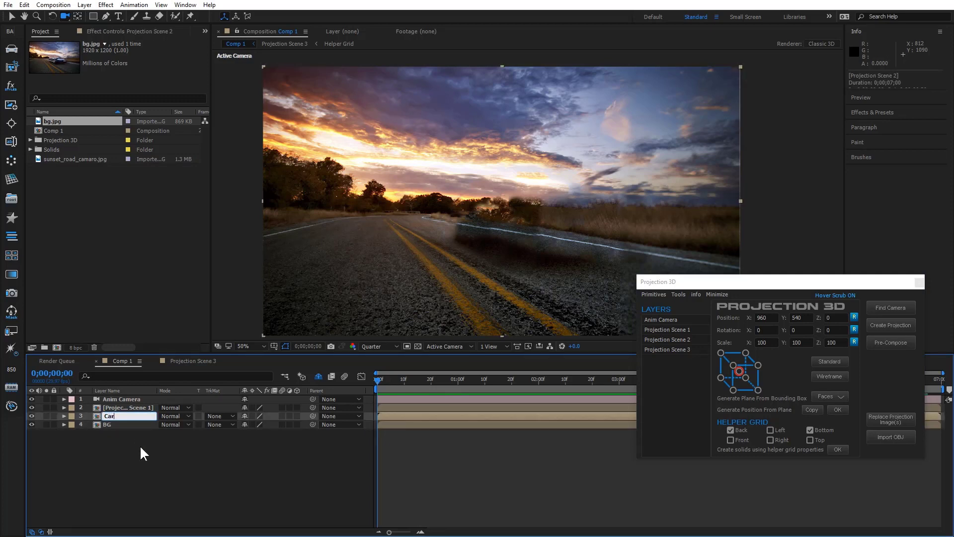
pyautogui.press('Return')
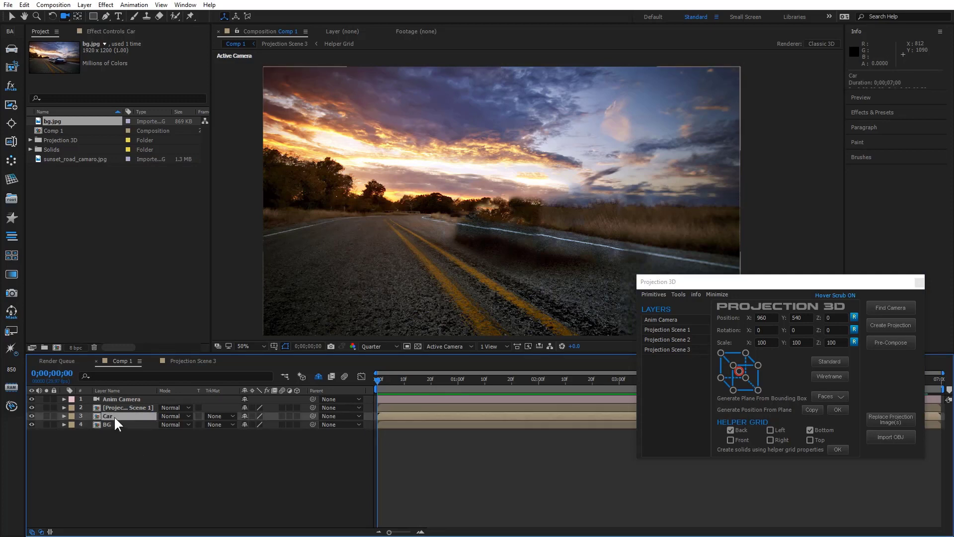
# Step: Open the Car scene composition, add a Plane primitive to it, and hide the plane layer
pyautogui.doubleClick(115, 415)
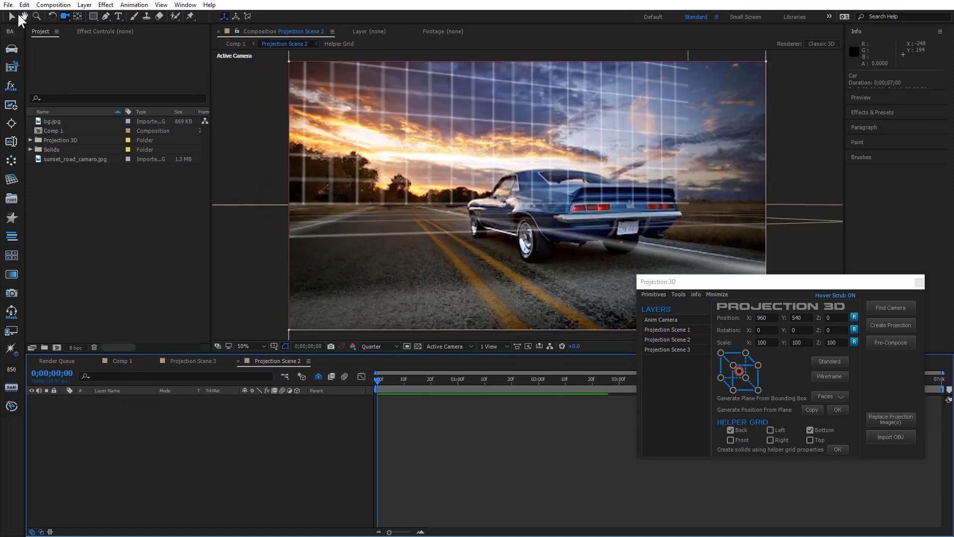
pyautogui.click(11, 16)
pyautogui.moveTo(380, 192); pyautogui.dragTo(386, 202)
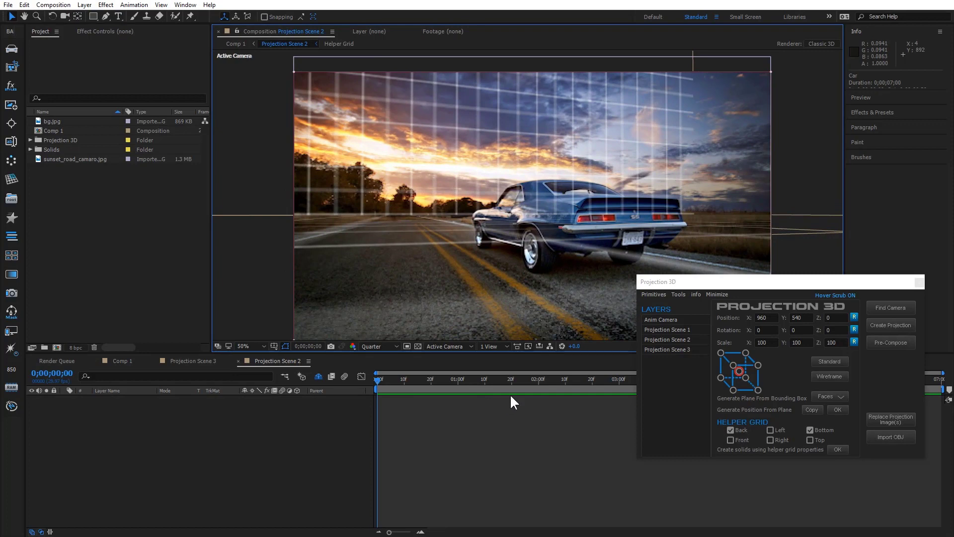
pyautogui.click(647, 294)
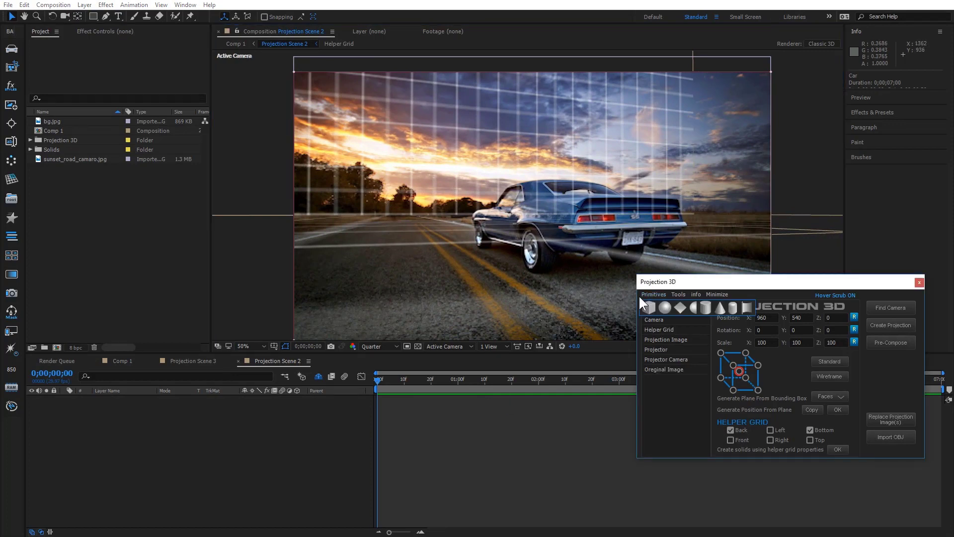
pyautogui.click(678, 309)
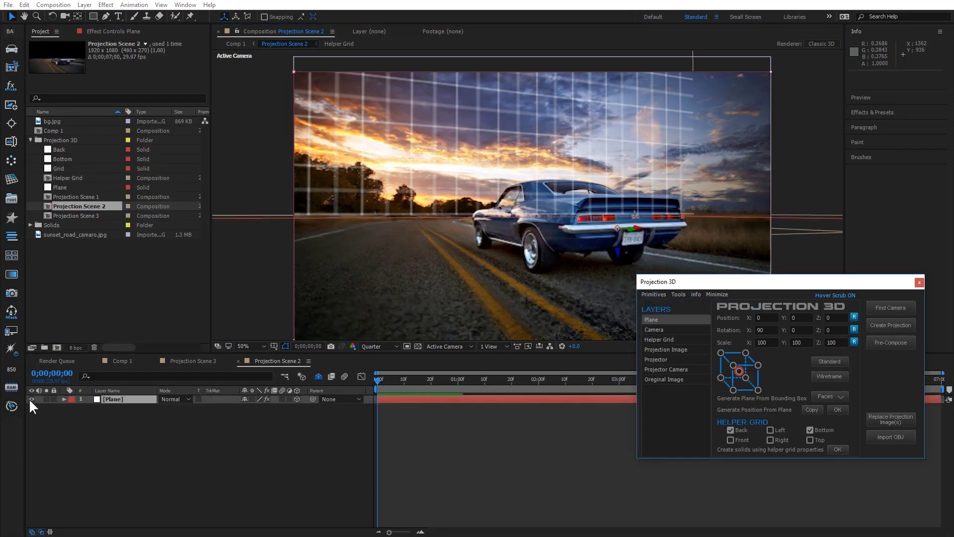
pyautogui.click(28, 398)
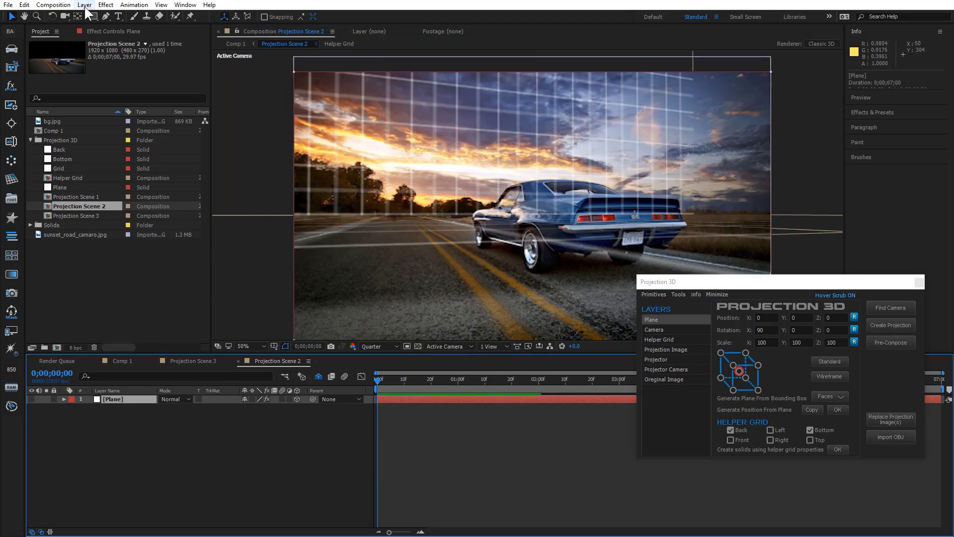
# Step: Place the plane's Generate Position point on the road just behind the car's rear wheel and generate a 3D position from the plane
pyautogui.click(103, 32)
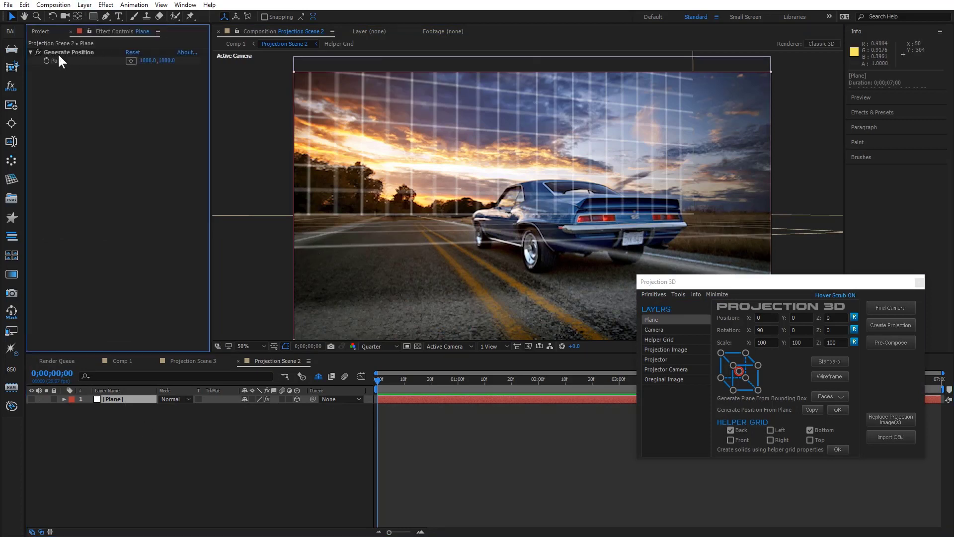
pyautogui.click(130, 60)
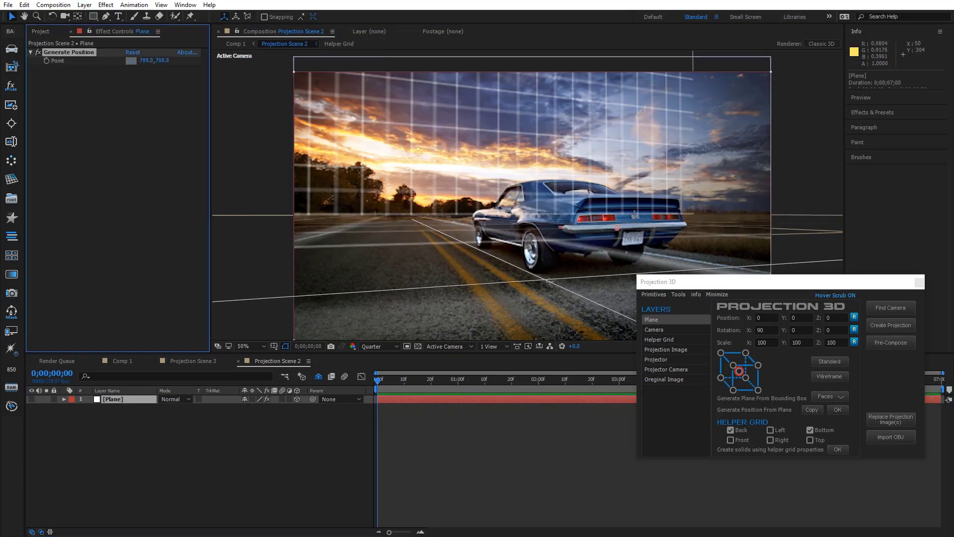
pyautogui.click(573, 291)
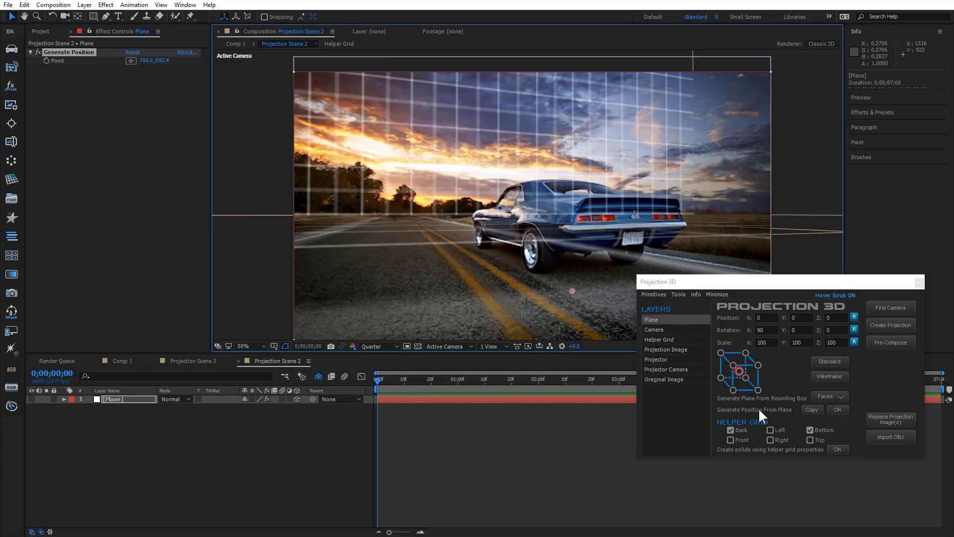
pyautogui.click(837, 409)
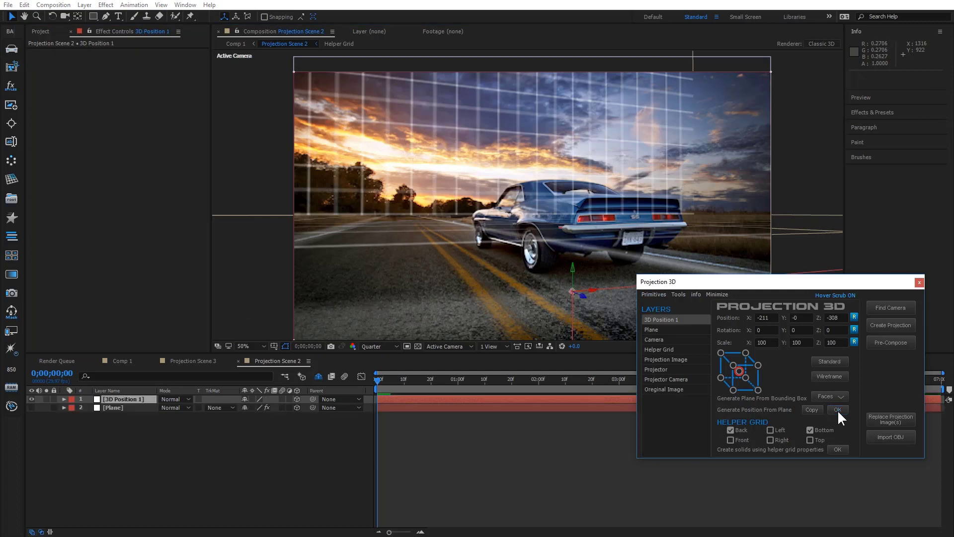
# Step: Add a cube primitive to the Car scene
pyautogui.click(654, 294)
pyautogui.click(648, 307)
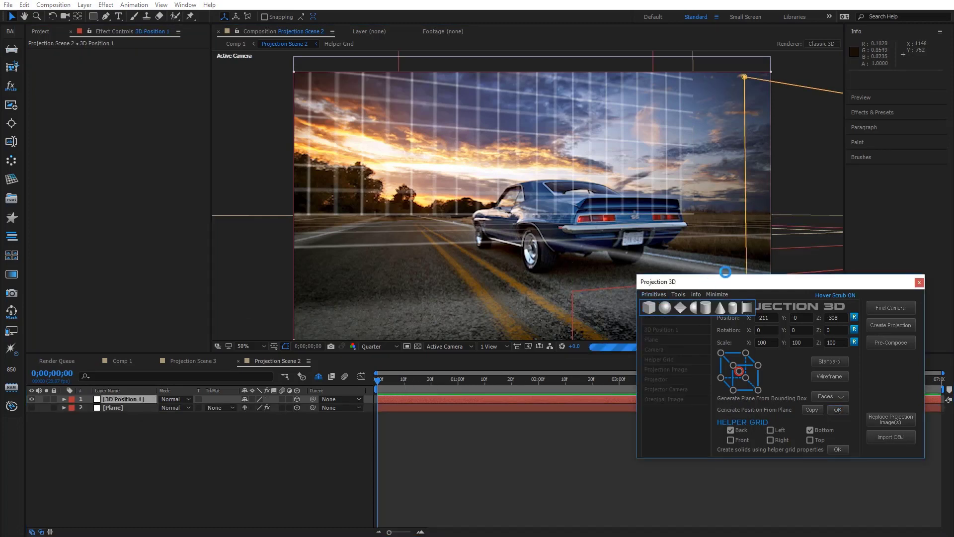
pyautogui.moveTo(726, 285); pyautogui.dragTo(765, 300)
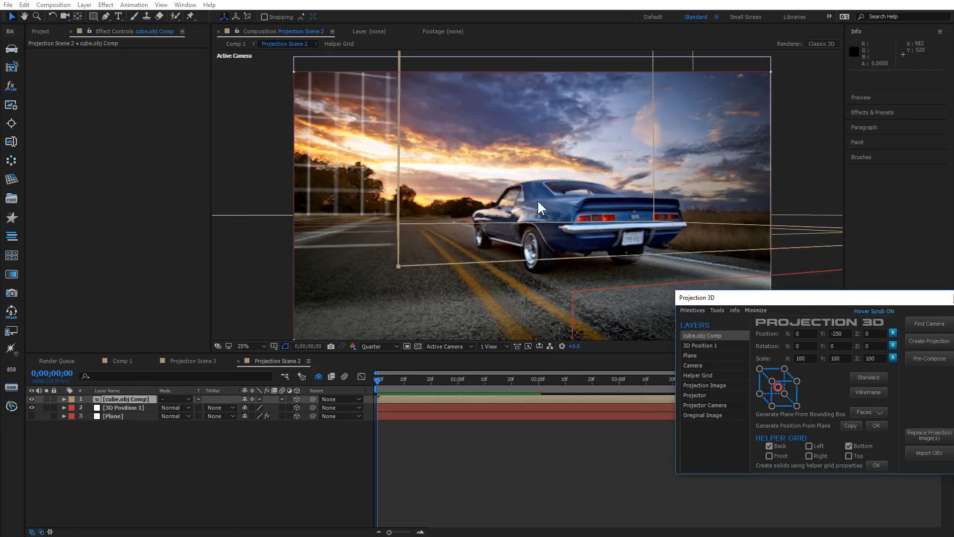
# Step: Inspect the cube from Custom View 1, and return to the Active Camera view
pyautogui.scroll(-2, 538, 199)
pyautogui.scroll(-1, 563, 170)
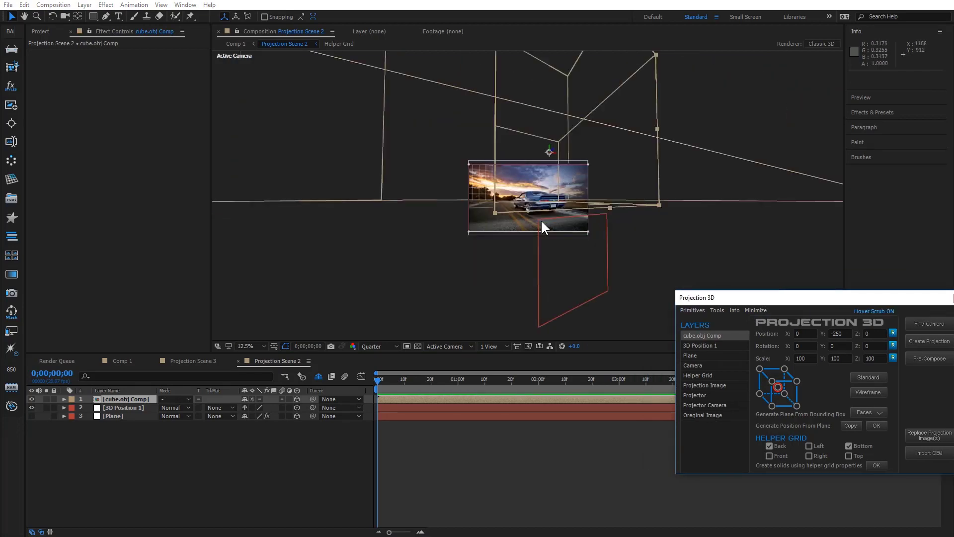
pyautogui.click(428, 343)
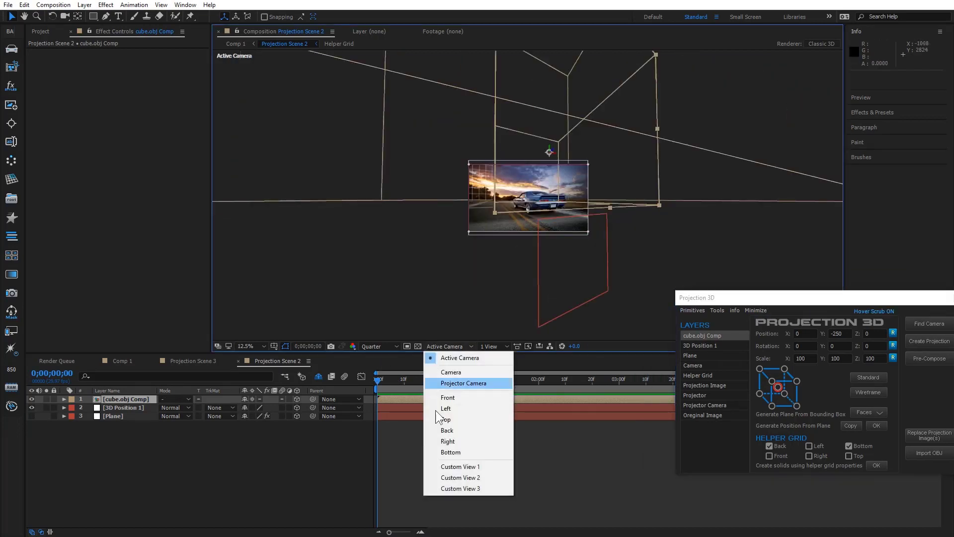
pyautogui.click(457, 464)
pyautogui.scroll(4, 488, 228)
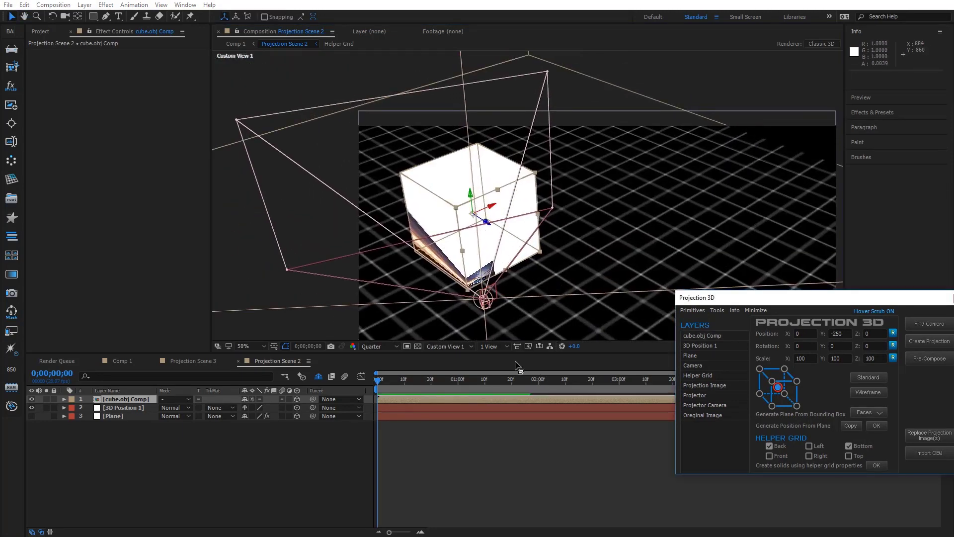
pyautogui.click(445, 344)
pyautogui.click(446, 357)
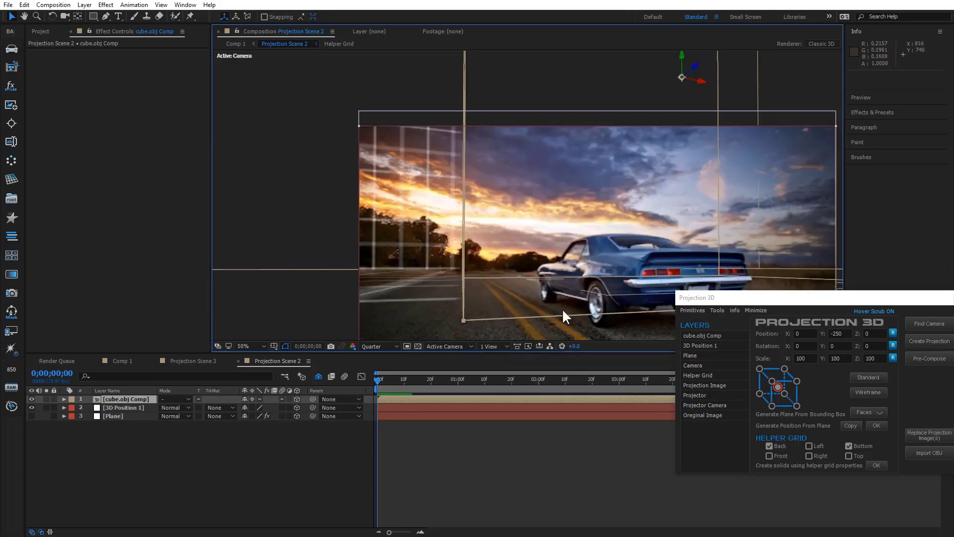
# Step: Set the cube's anchor to its front lower-left corner and copy 3D Position 1's position onto the cube
pyautogui.click(772, 405)
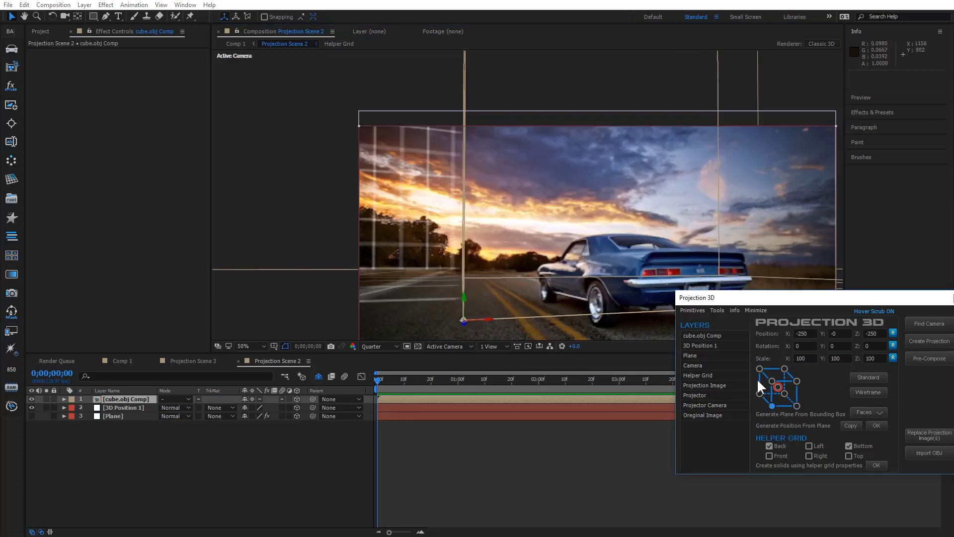
pyautogui.press(',')
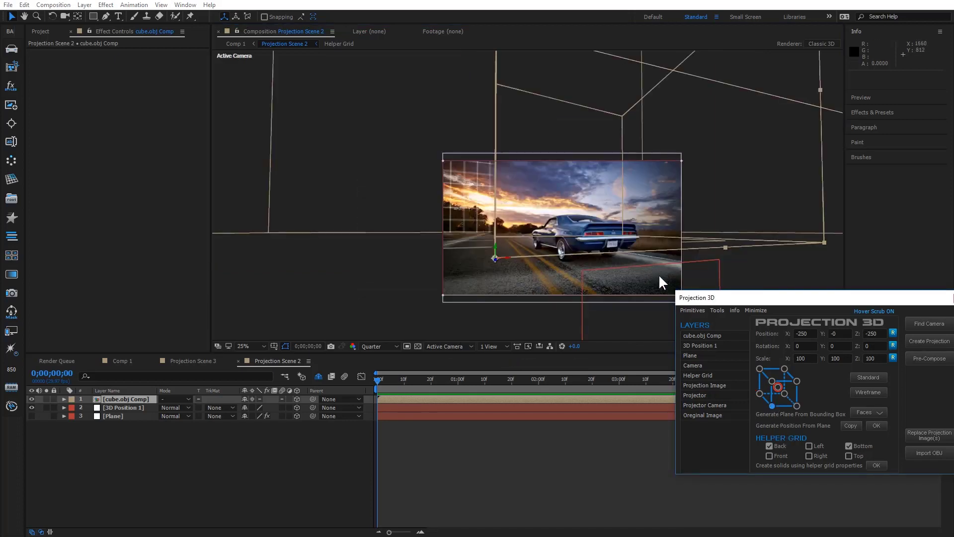
pyautogui.click(127, 401)
pyautogui.press('p')
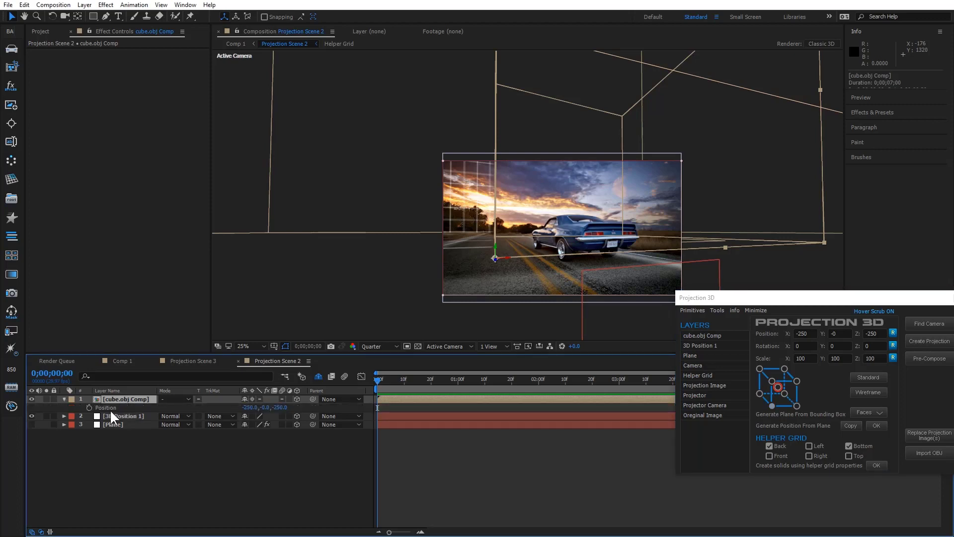
pyautogui.click(116, 417)
pyautogui.press('p')
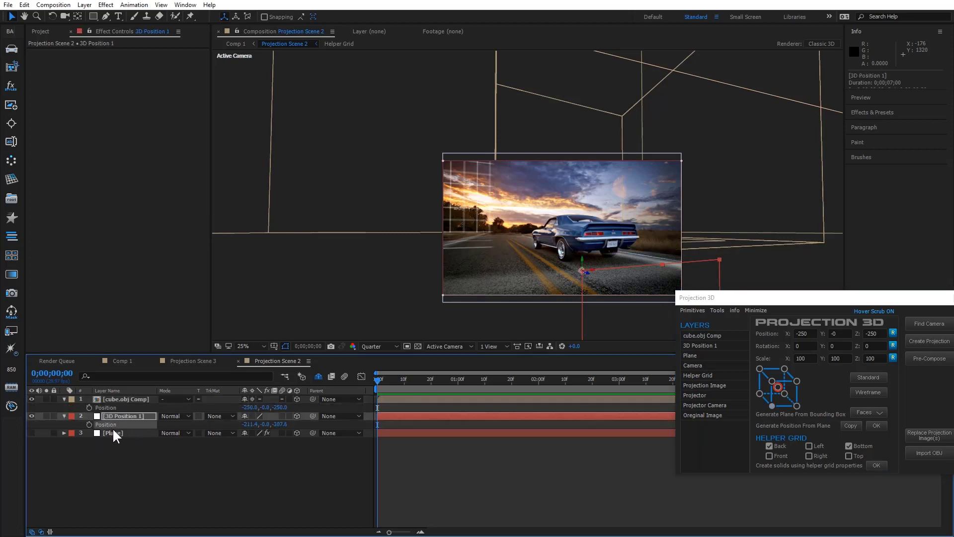
pyautogui.hotkey('ctrl', 'Up')
pyautogui.hotkey('ctrl', 'v')
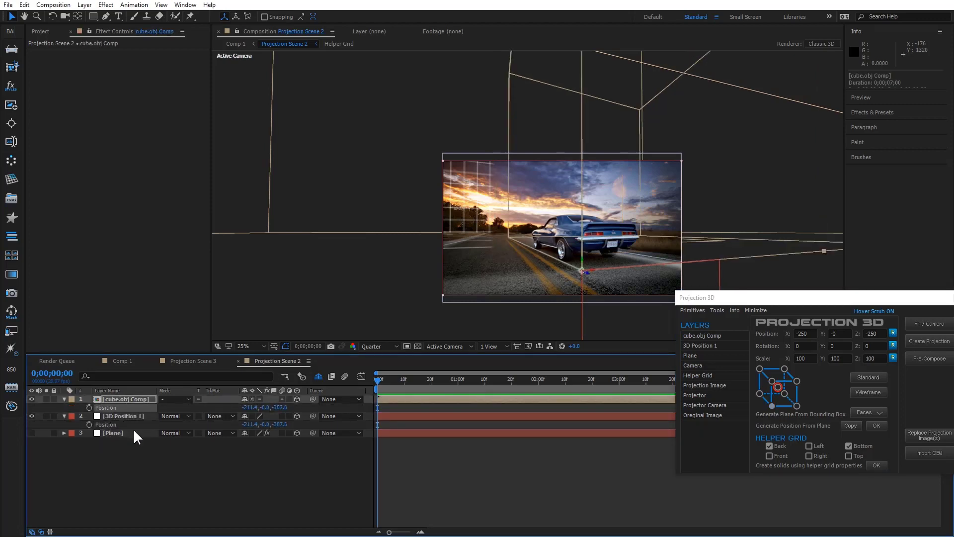
# Step: Bring the whole car into view and select cube.obj Comp in the Projection 3D layer list
pyautogui.press('.')
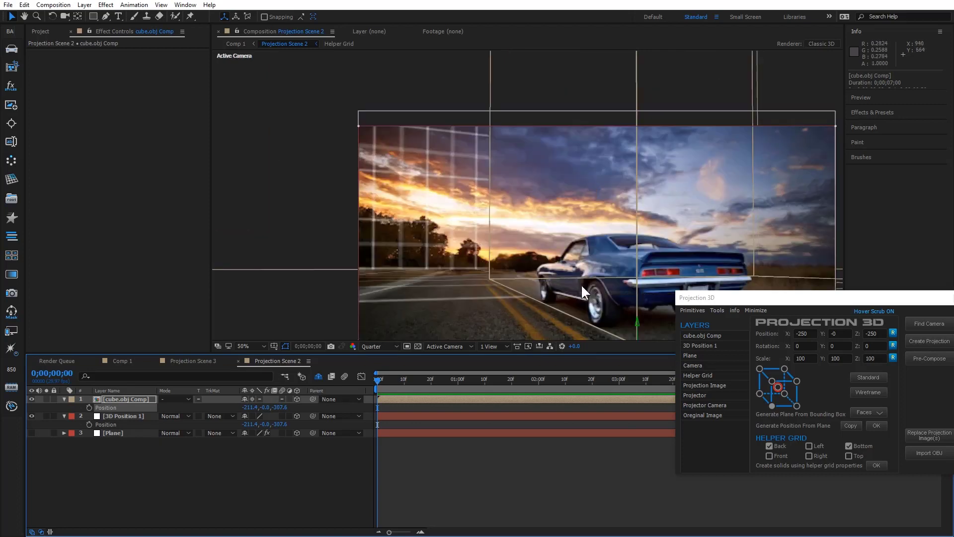
pyautogui.press('space')
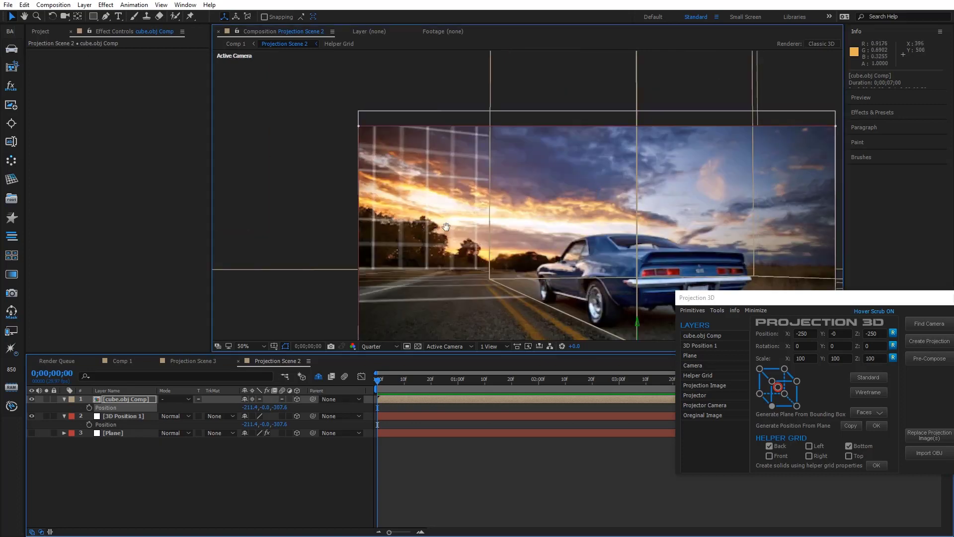
pyautogui.moveTo(457, 250); pyautogui.dragTo(344, 180)
pyautogui.press('v')
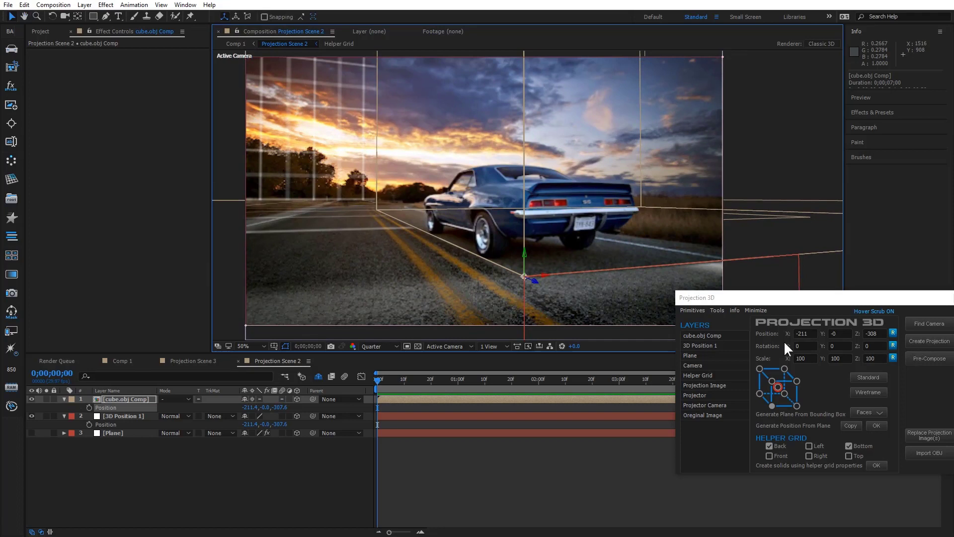
pyautogui.click(701, 332)
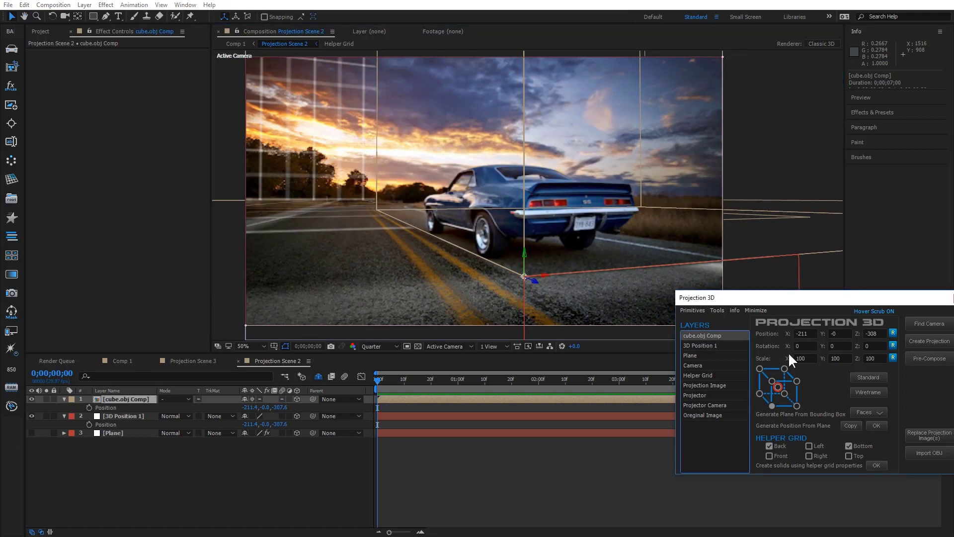
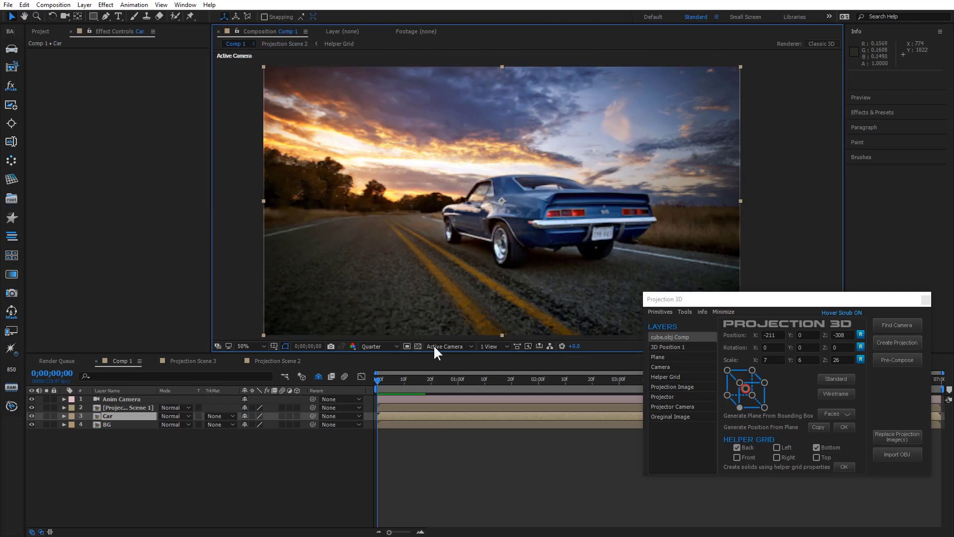
# Step: Start keyframing the Anim Camera's Point of Interest and Position at the beginning of Comp 1
pyautogui.click(112, 399)
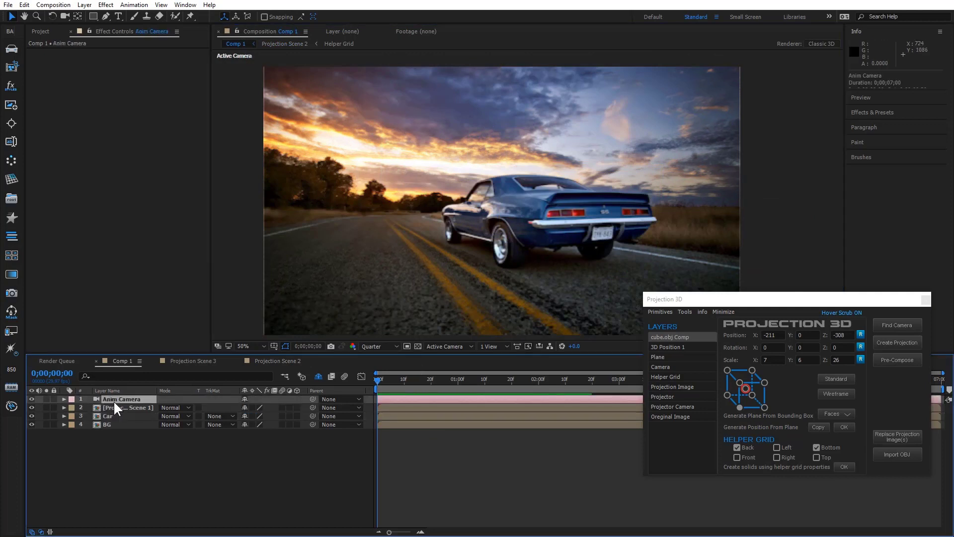
pyautogui.press('p')
pyautogui.hotkey('shift', 'a')
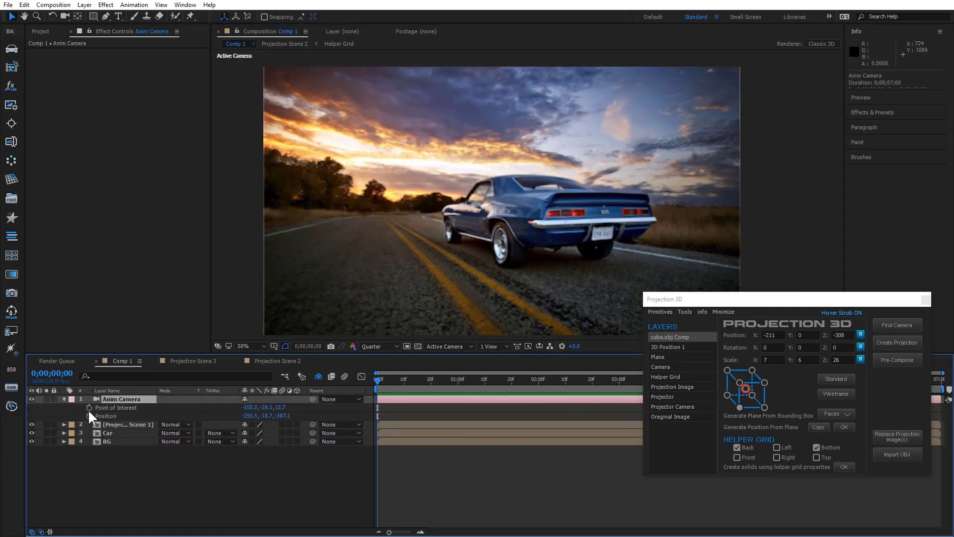
pyautogui.moveTo(88, 408); pyautogui.dragTo(89, 415)
# Step: Create second Anim Camera keyframes at 0;00;04;00 by moving the camera closer behind the car, and return to the first frame
pyautogui.moveTo(829, 304); pyautogui.dragTo(836, 53)
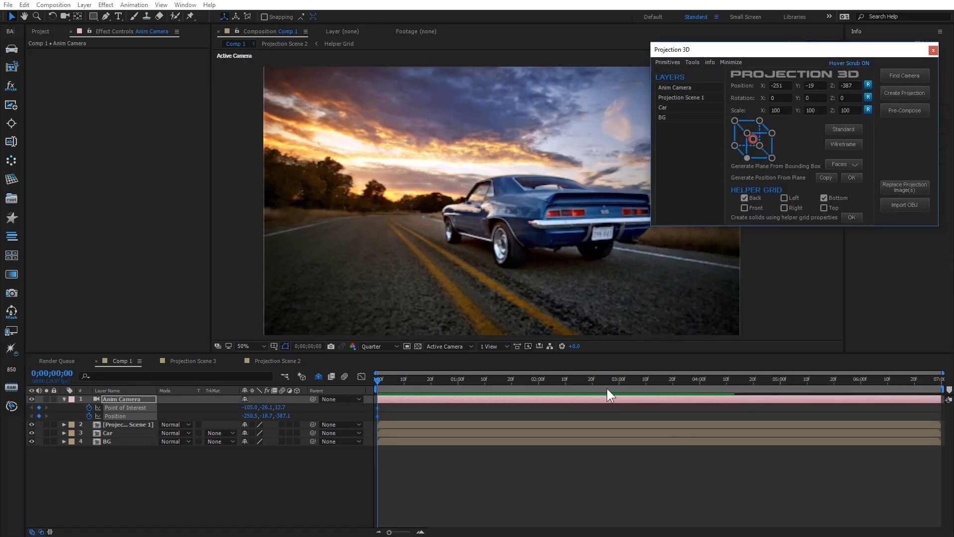
pyautogui.moveTo(665, 385); pyautogui.dragTo(700, 392)
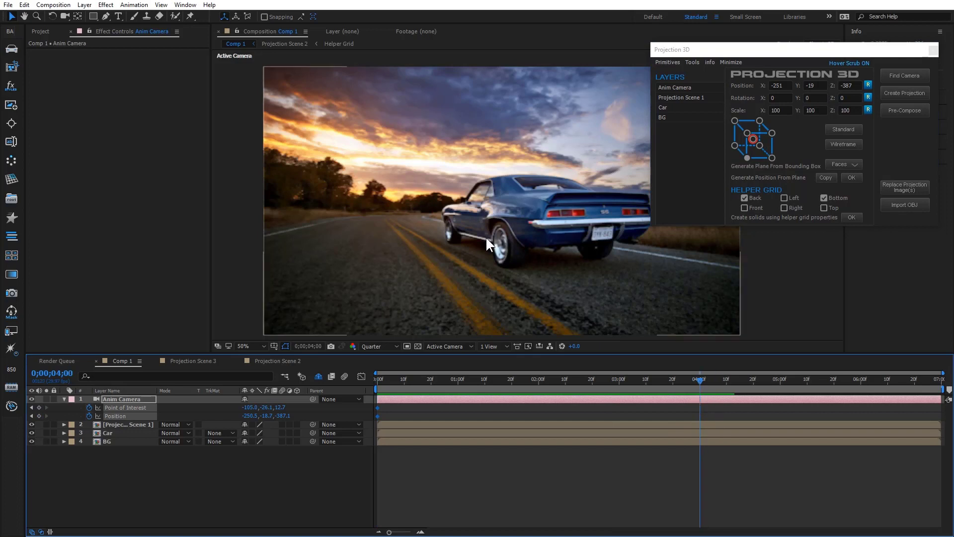
pyautogui.click(65, 16)
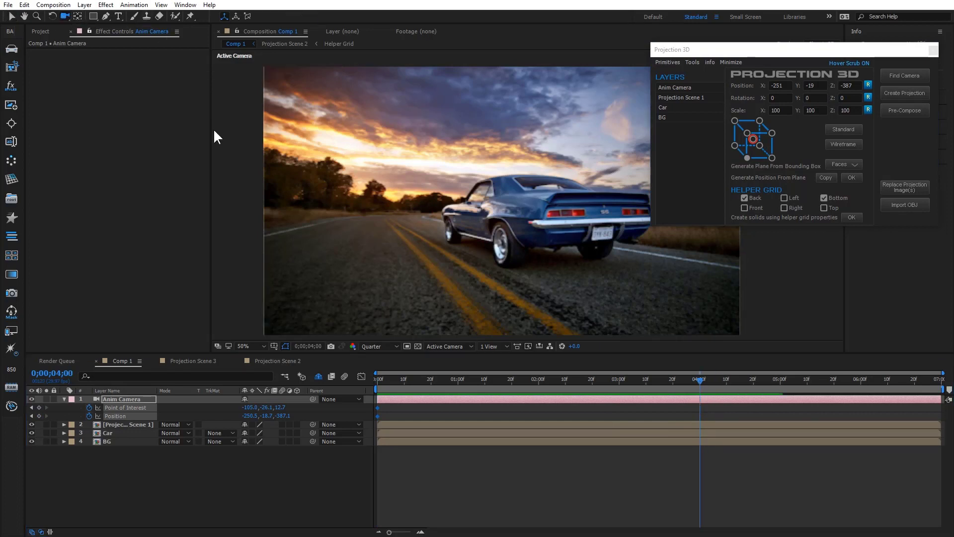
pyautogui.moveTo(552, 311); pyautogui.dragTo(526, 304)
pyautogui.moveTo(680, 382); pyautogui.dragTo(339, 388)
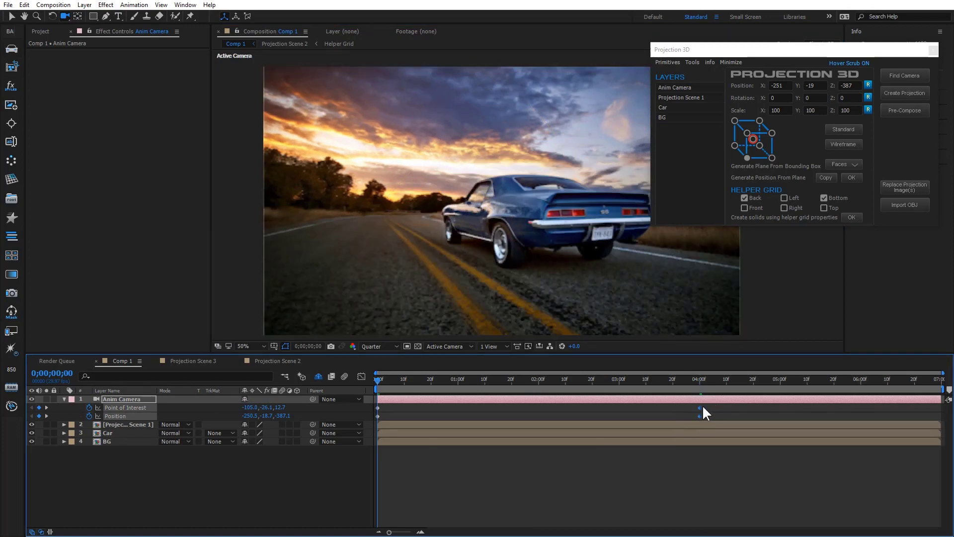
# Step: Shift the Anim Camera's end keyframes to 0;00;01;22 and preview the animation with the Projection 3D window minimized
pyautogui.moveTo(703, 408); pyautogui.dragTo(516, 408)
pyautogui.press('space')
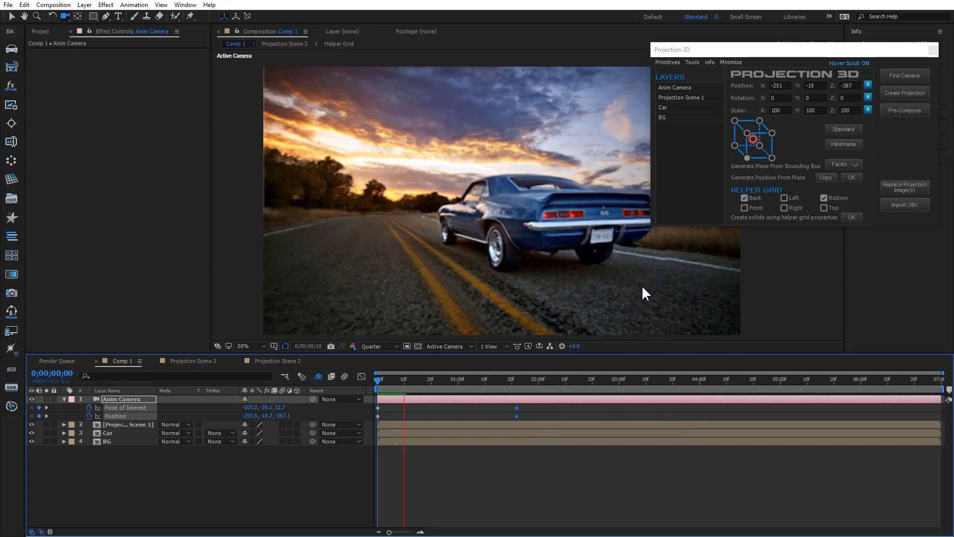
pyautogui.click(731, 62)
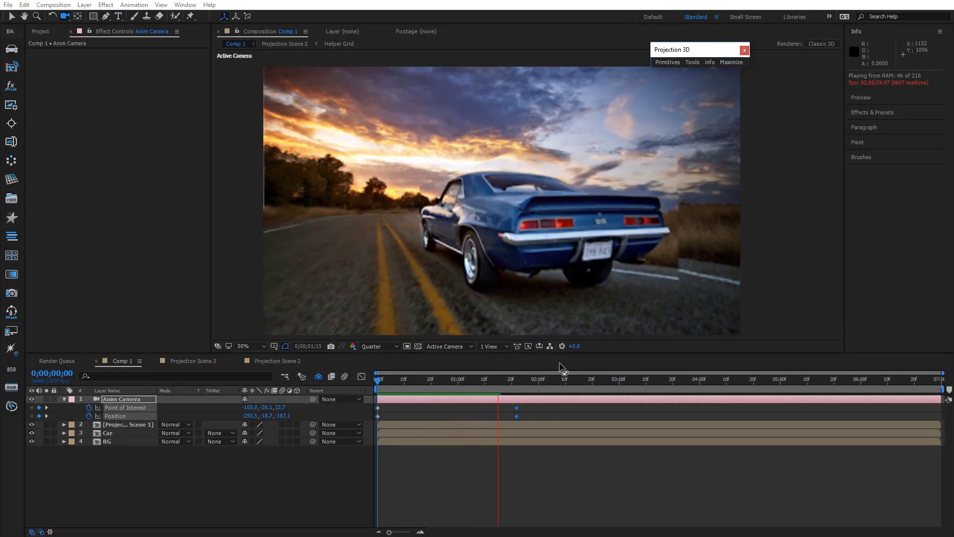
# Step: End the work area at 0;00;01;22 and return the playhead to the first frame
pyautogui.click(515, 386)
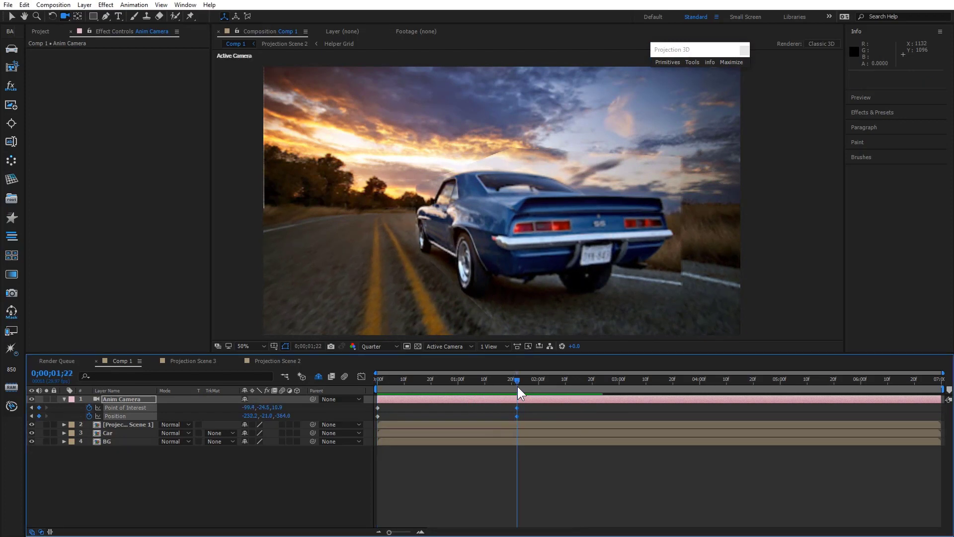
pyautogui.press('n')
pyautogui.moveTo(518, 379); pyautogui.dragTo(277, 393)
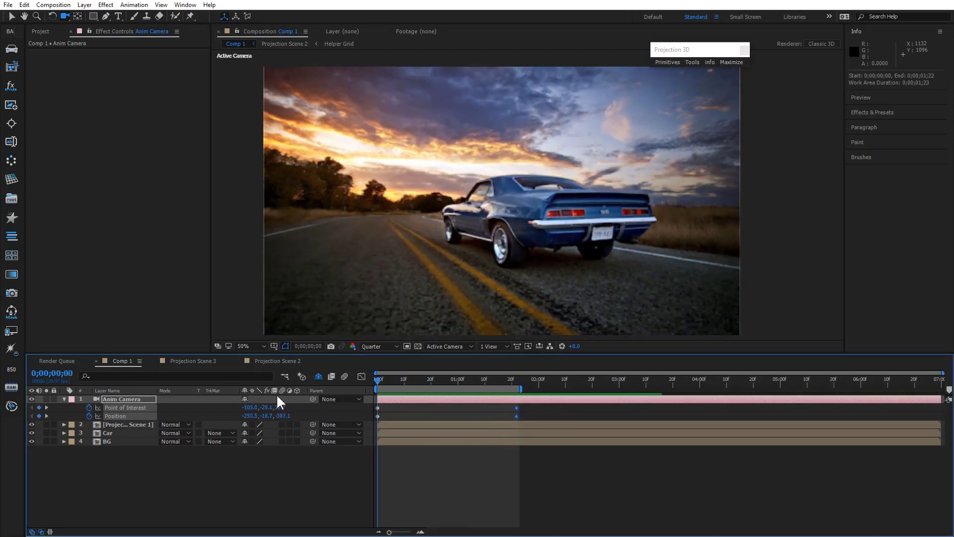
# Step: Hide the Projection Scene 1 layer and solo the Car layer, checking the camera move before returning to the first frame
pyautogui.press('space')
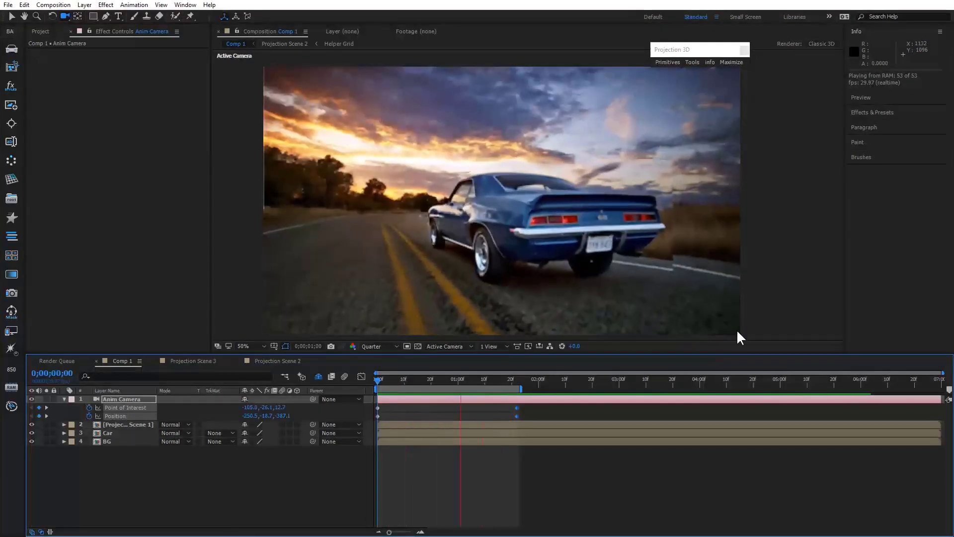
pyautogui.click(32, 423)
pyautogui.click(108, 433)
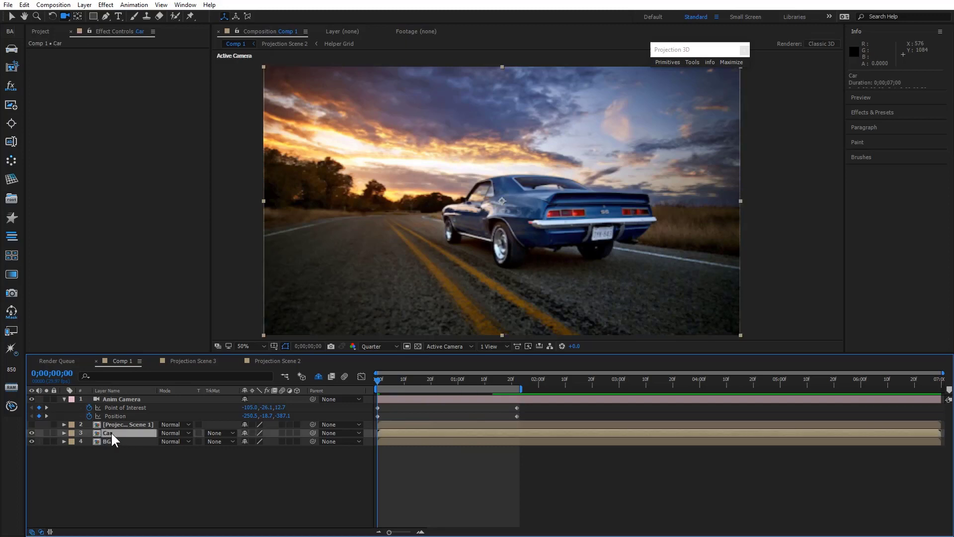
pyautogui.click(46, 433)
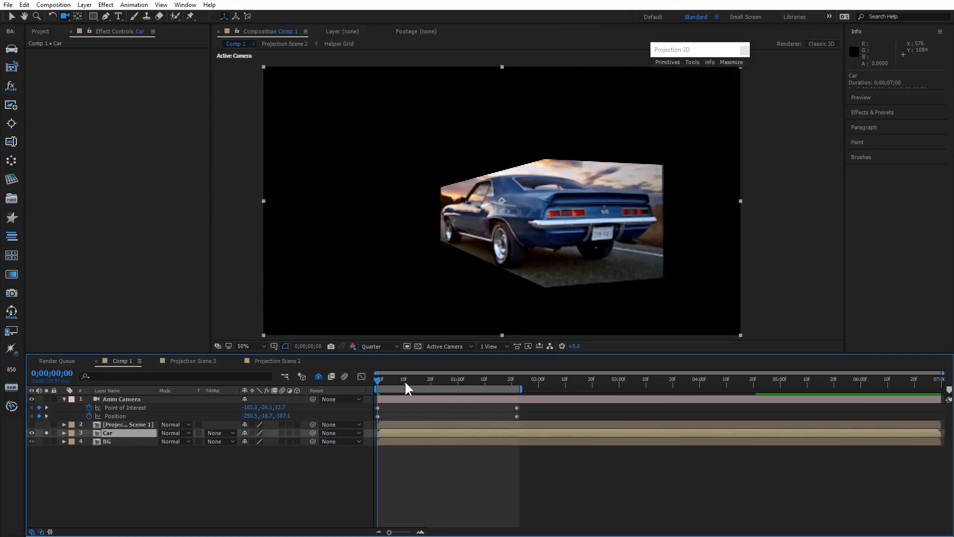
pyautogui.moveTo(380, 381); pyautogui.dragTo(487, 386)
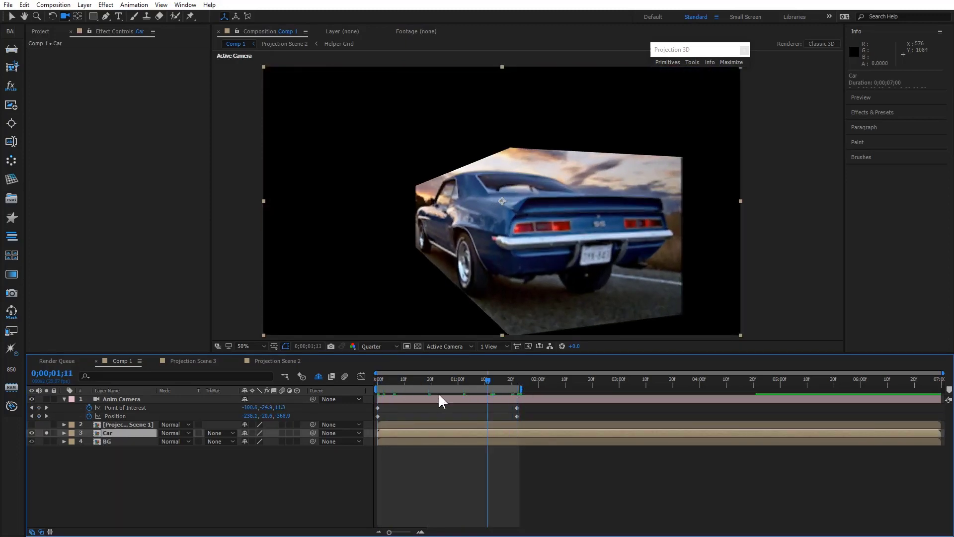
pyautogui.press('Home')
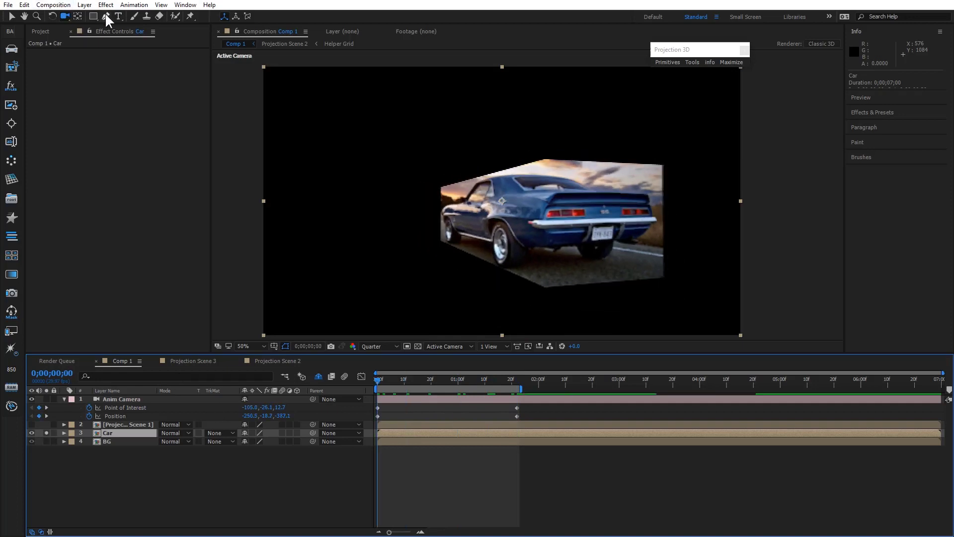
# Step: Start a Pen tool mask on the Car layer along the roofline, windshield and front fender, with preview resolution set to Half
pyautogui.click(106, 16)
pyautogui.scroll(2, 562, 219)
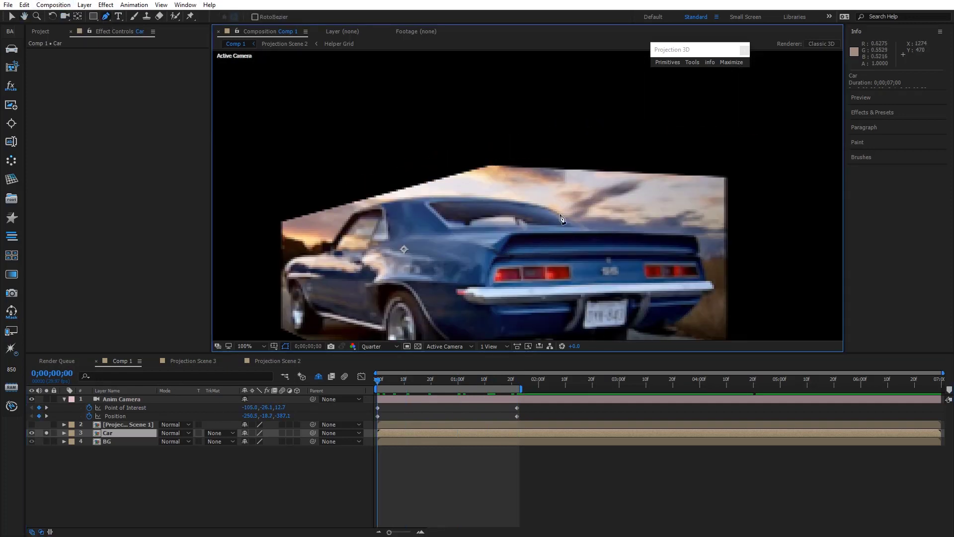
pyautogui.click(585, 228)
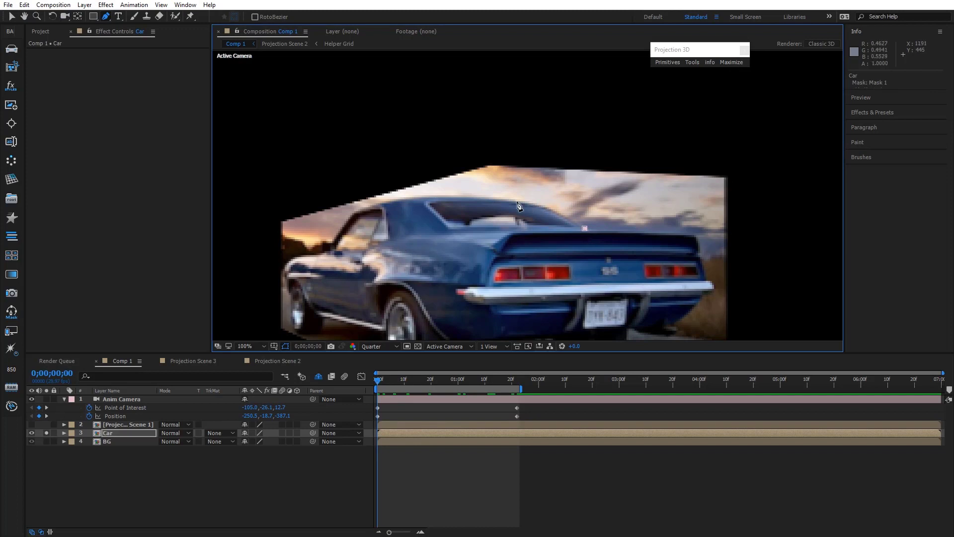
pyautogui.click(351, 213)
pyautogui.moveTo(322, 253); pyautogui.dragTo(413, 230)
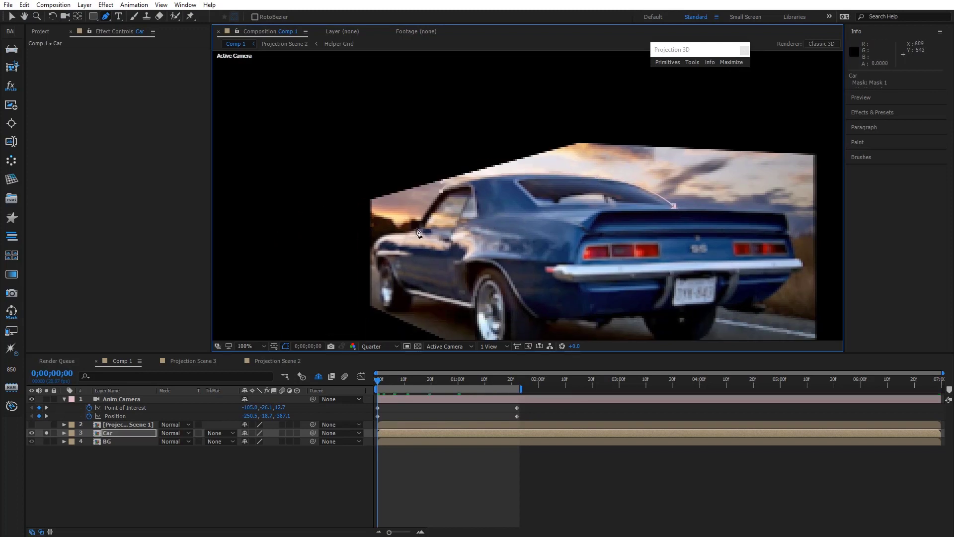
pyautogui.click(412, 230)
pyautogui.scroll(1, 414, 231)
pyautogui.click(395, 346)
pyautogui.click(378, 384)
pyautogui.moveTo(577, 113); pyautogui.dragTo(570, 119)
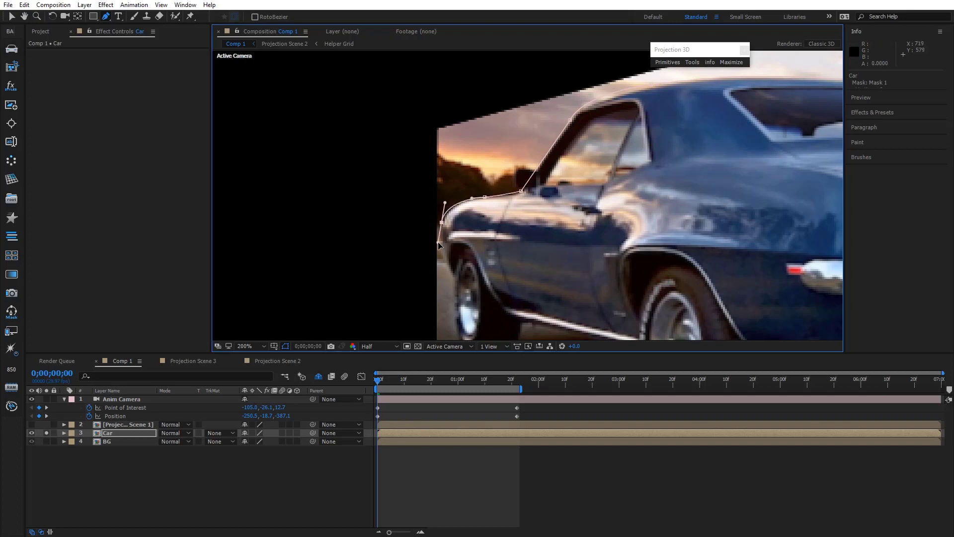
# Step: Continue the mask path around the front wheel, along the door sill and around the near rear wheel
pyautogui.scroll(-3, 453, 312)
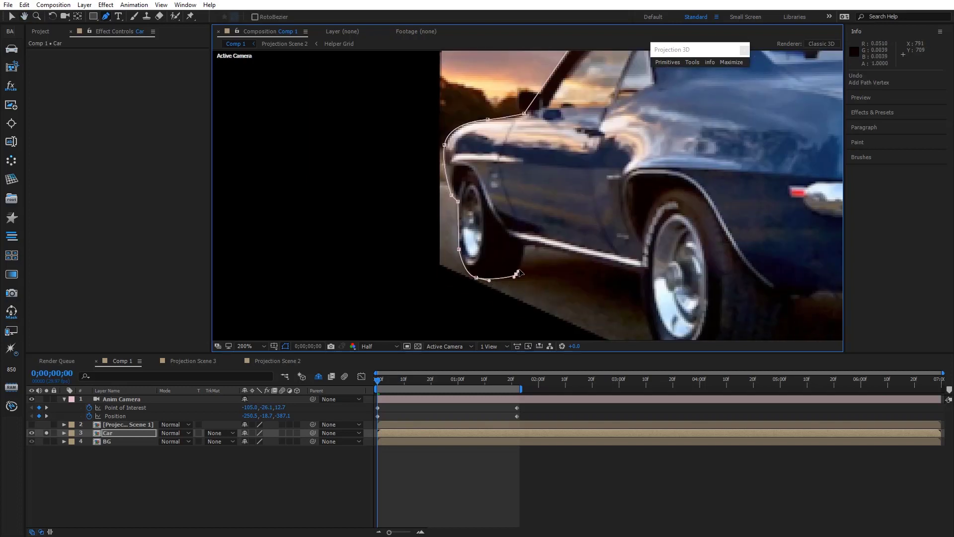
pyautogui.moveTo(519, 269); pyautogui.dragTo(523, 266)
pyautogui.click(525, 242)
pyautogui.moveTo(642, 273); pyautogui.dragTo(584, 192)
pyautogui.click(584, 191)
pyautogui.moveTo(615, 287); pyautogui.dragTo(587, 266)
pyautogui.click(735, 215)
pyautogui.hotkey('ctrl', 'z')
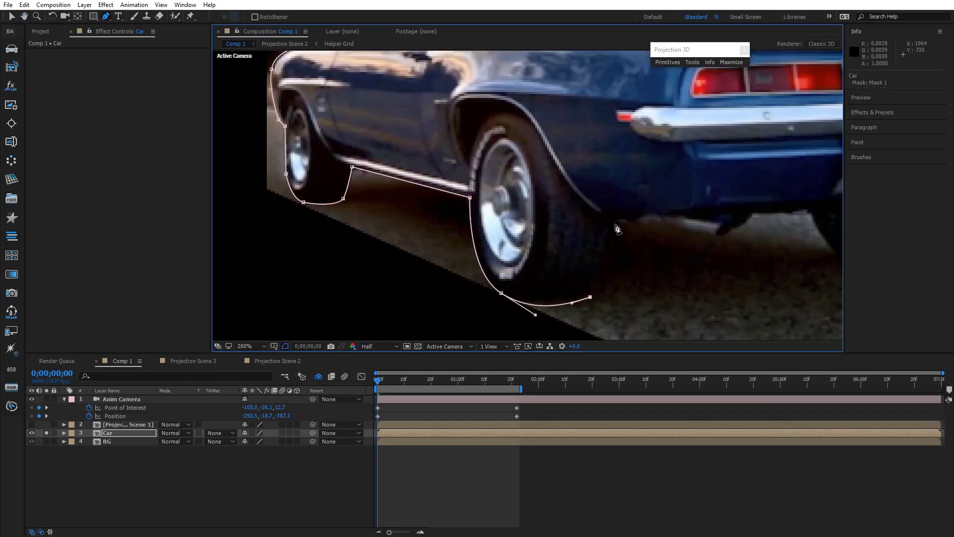
# Step: Trace the mask along the rear underside of the car and around the far rear wheel
pyautogui.click(621, 219)
pyautogui.click(670, 228)
pyautogui.click(718, 237)
pyautogui.hscroll(4, 718, 237)
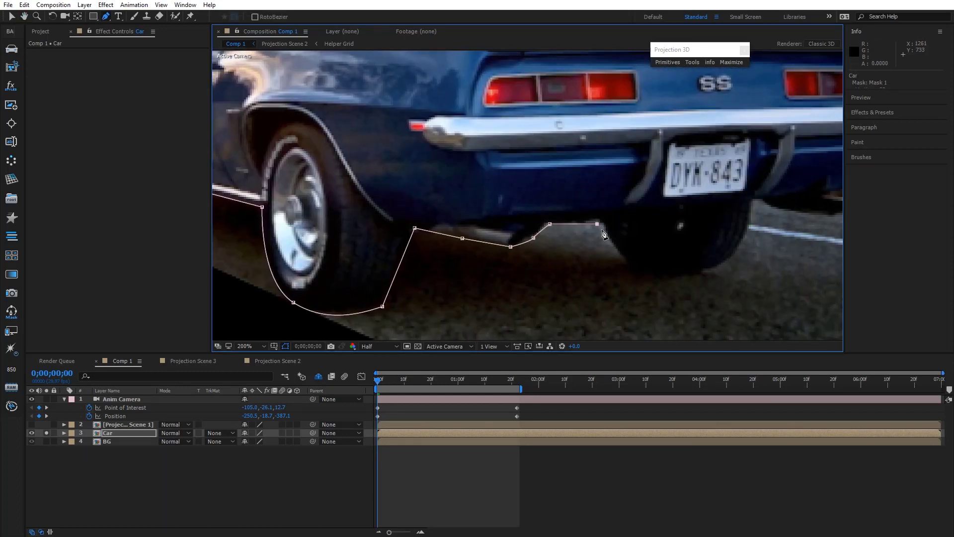
pyautogui.moveTo(650, 281); pyautogui.dragTo(689, 289)
pyautogui.click(720, 266)
pyautogui.scroll(1, 720, 265)
pyautogui.hscroll(1, 719, 265)
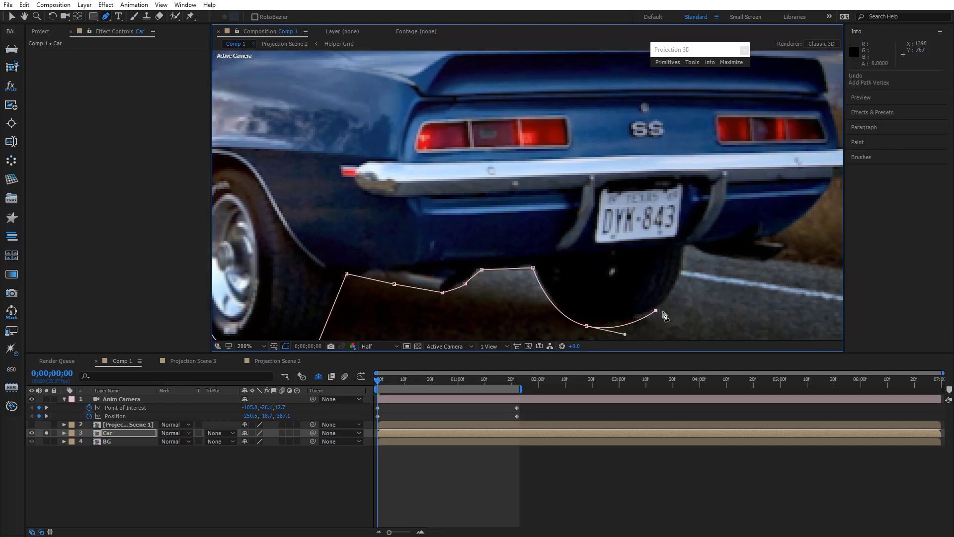
# Step: Trace the far tailpipe, bumper corner and spoiler edge, and close the mask at the base of the rear window
pyautogui.moveTo(679, 275)
pyautogui.mouseDown()
pyautogui.moveTo(683, 259)
pyautogui.moveTo(753, 261)
pyautogui.mouseUp()
pyautogui.hotkey('ctrl', 'z')
pyautogui.click(773, 260)
pyautogui.click(786, 247)
pyautogui.click(765, 236)
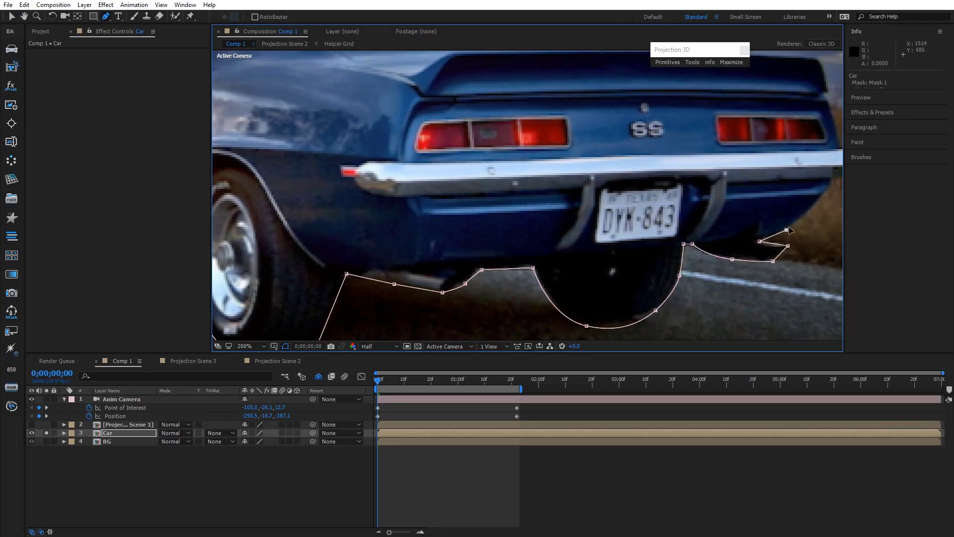
pyautogui.moveTo(834, 186); pyautogui.dragTo(576, 308)
pyautogui.click(574, 302)
pyautogui.hscroll(1, 582, 307)
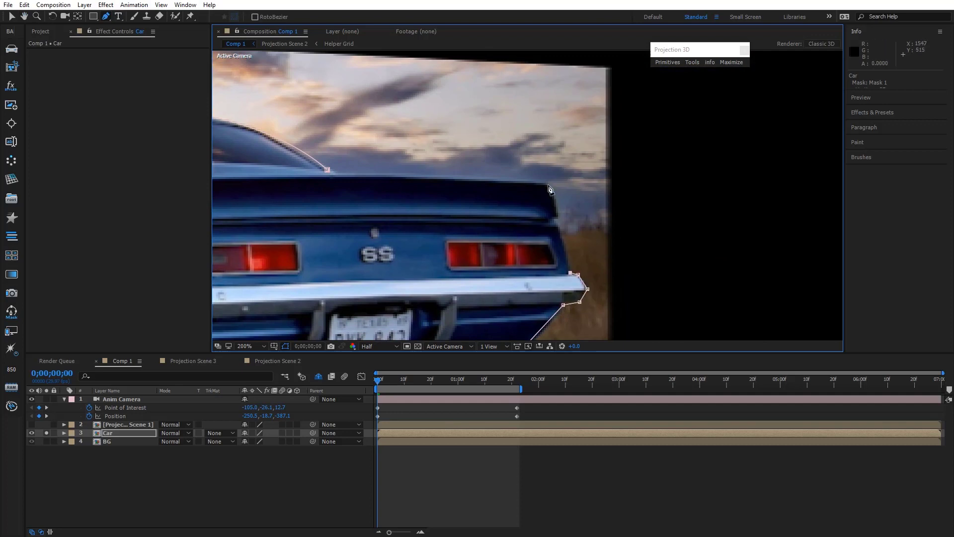
pyautogui.moveTo(451, 176); pyautogui.dragTo(406, 176)
pyautogui.click(327, 170)
pyautogui.scroll(-1, 481, 296)
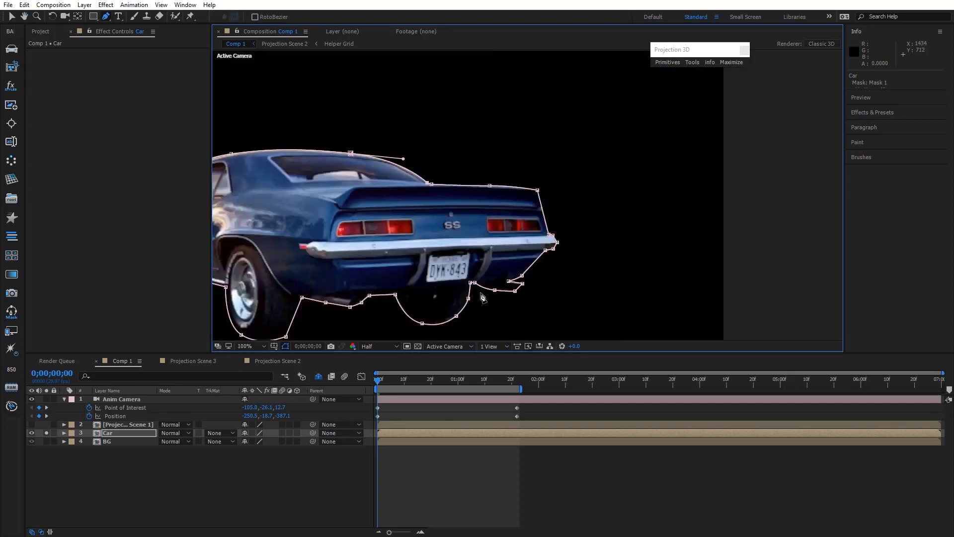
# Step: Turn off solo on the Car layer and start keyframing its Mask Path at the first frame
pyautogui.moveTo(481, 296); pyautogui.dragTo(636, 246)
pyautogui.click(46, 433)
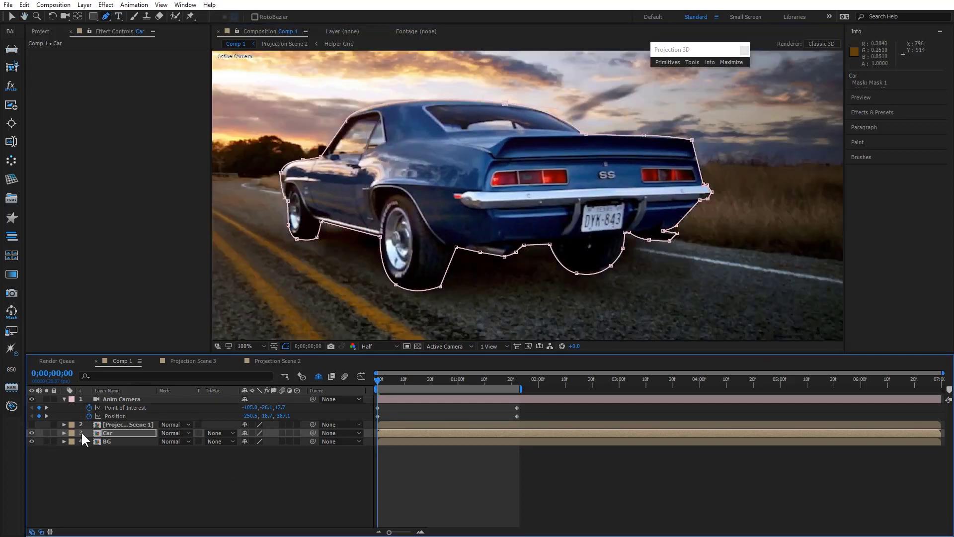
pyautogui.press('m')
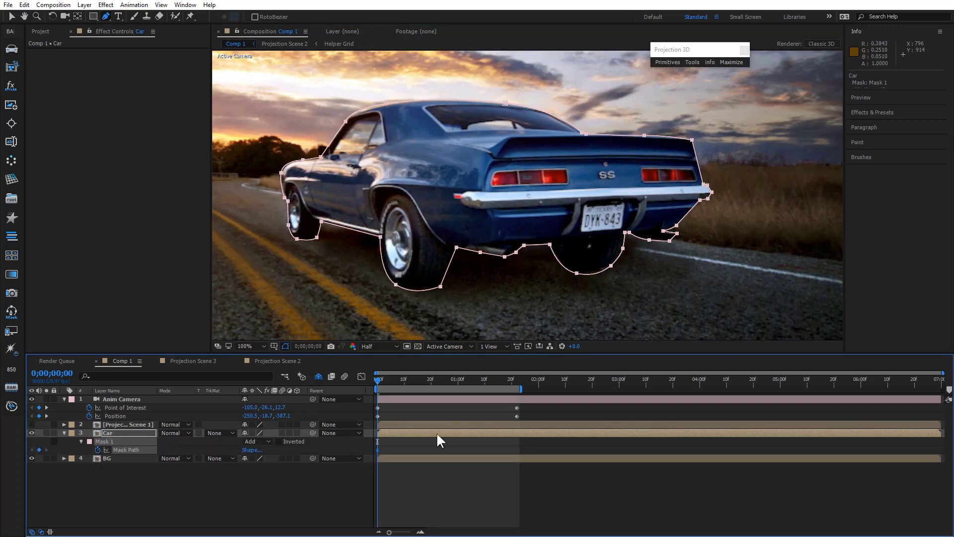
# Step: Go to 0;00;01;22 and set the Car layer's Mask 1 mode to None
pyautogui.click(517, 380)
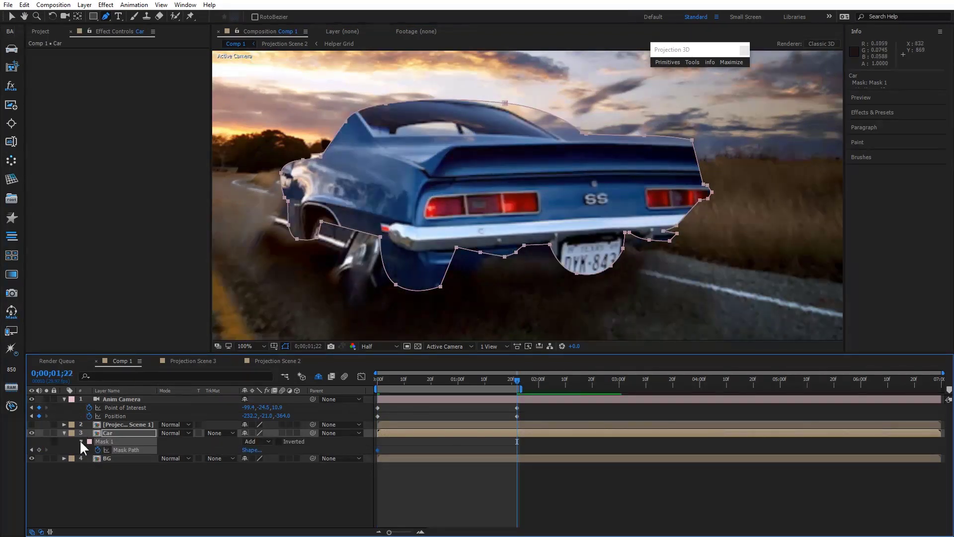
pyautogui.click(245, 442)
pyautogui.click(251, 451)
pyautogui.scroll(-1, 508, 142)
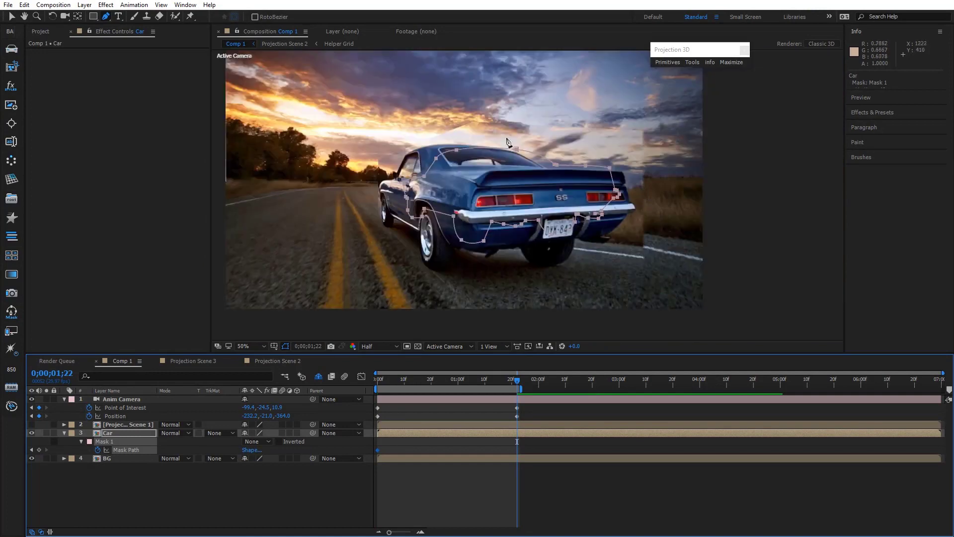
# Step: Move and enlarge the whole mask at 0;00;01;22 to roughly match the closer car
pyautogui.doubleClick(517, 151)
pyautogui.moveTo(403, 246); pyautogui.dragTo(367, 256)
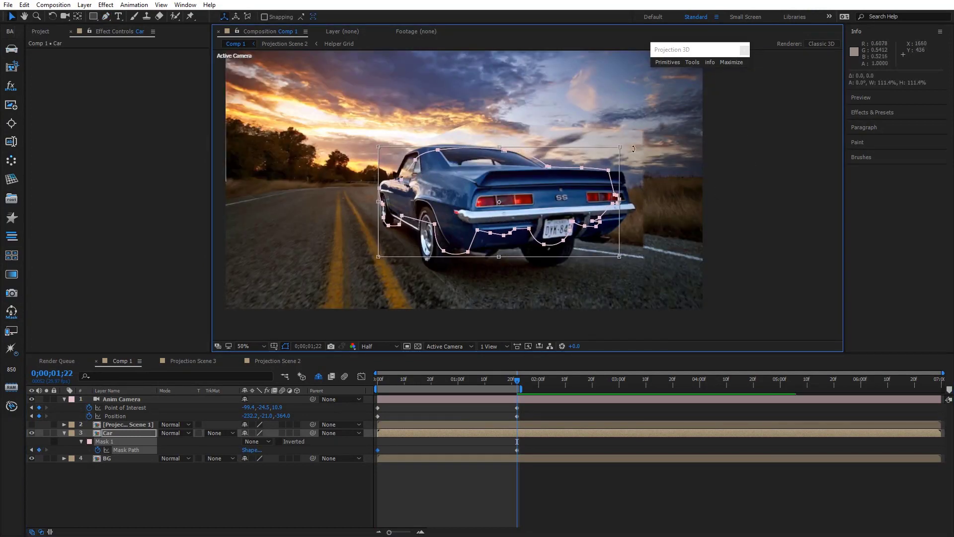
pyautogui.moveTo(619, 147); pyautogui.dragTo(642, 137)
pyautogui.press('Return')
pyautogui.moveTo(601, 160); pyautogui.dragTo(596, 170)
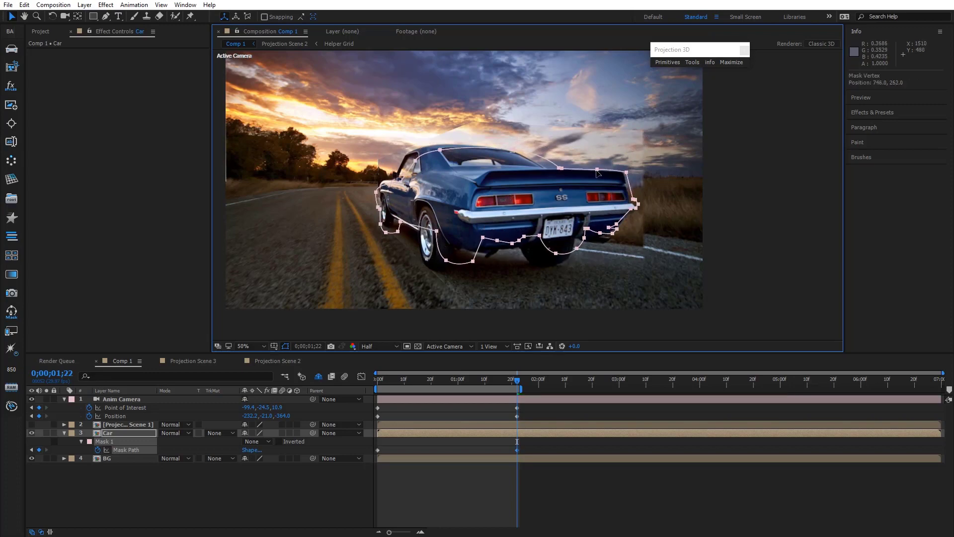
# Step: Enlarge the mask further in two passes, realigning its rear corner with the end of the car's spoiler
pyautogui.scroll(2, 655, 190)
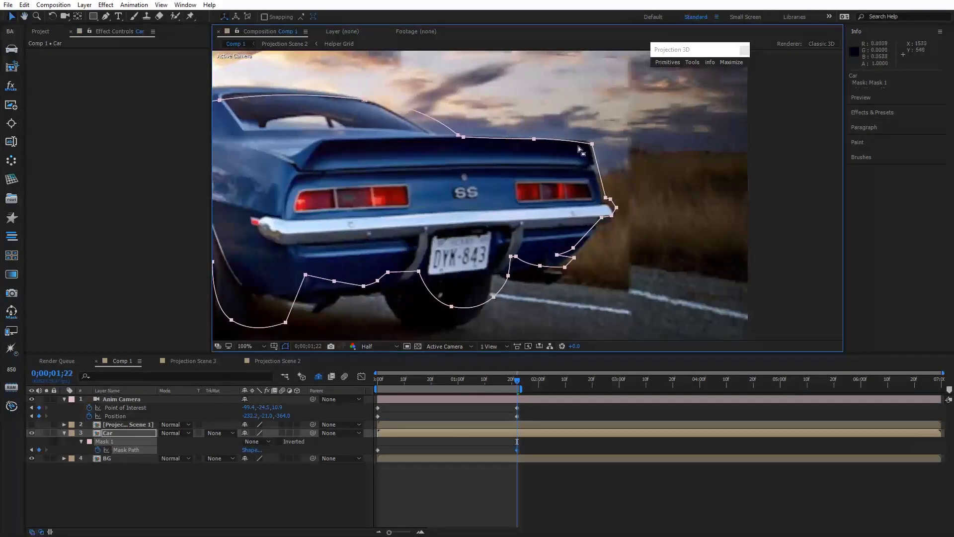
pyautogui.doubleClick(564, 249)
pyautogui.moveTo(616, 88); pyautogui.dragTo(638, 78)
pyautogui.press('Return')
pyautogui.moveTo(611, 132); pyautogui.dragTo(591, 148)
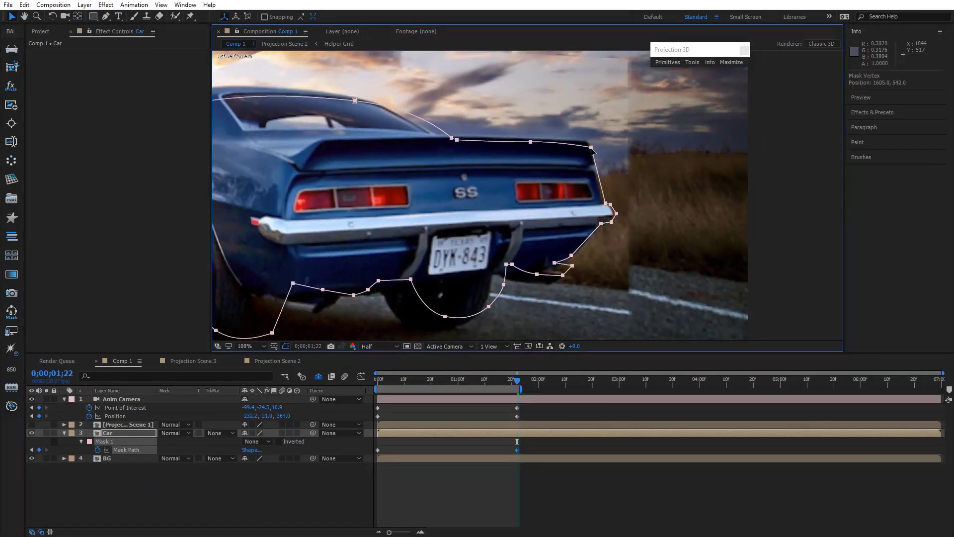
pyautogui.doubleClick(591, 149)
pyautogui.moveTo(616, 94); pyautogui.dragTo(642, 80)
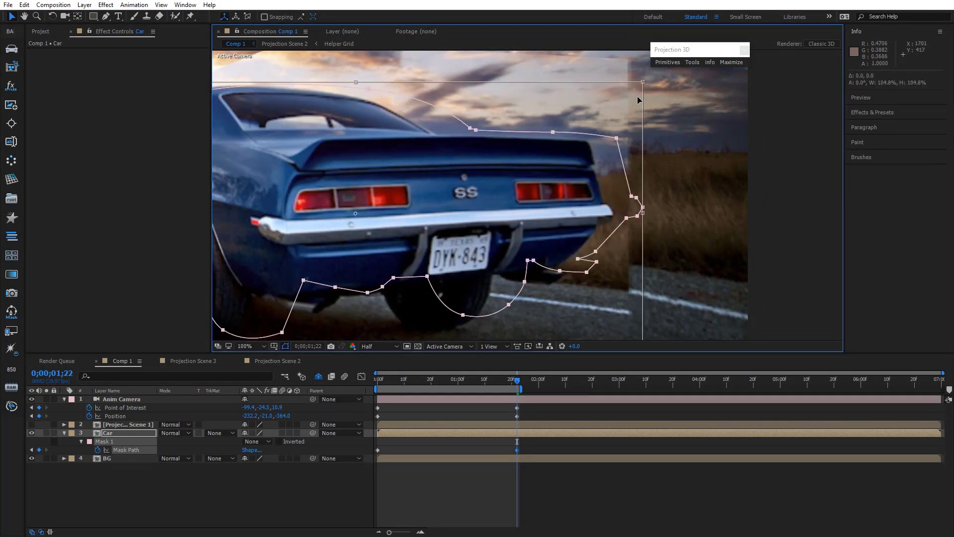
pyautogui.press('Return')
pyautogui.moveTo(615, 141); pyautogui.dragTo(589, 142)
# Step: Fit the mask points at 0;00;01;22 to the far tailpipe, rear window base and far rear wheel
pyautogui.moveTo(493, 237); pyautogui.dragTo(545, 272)
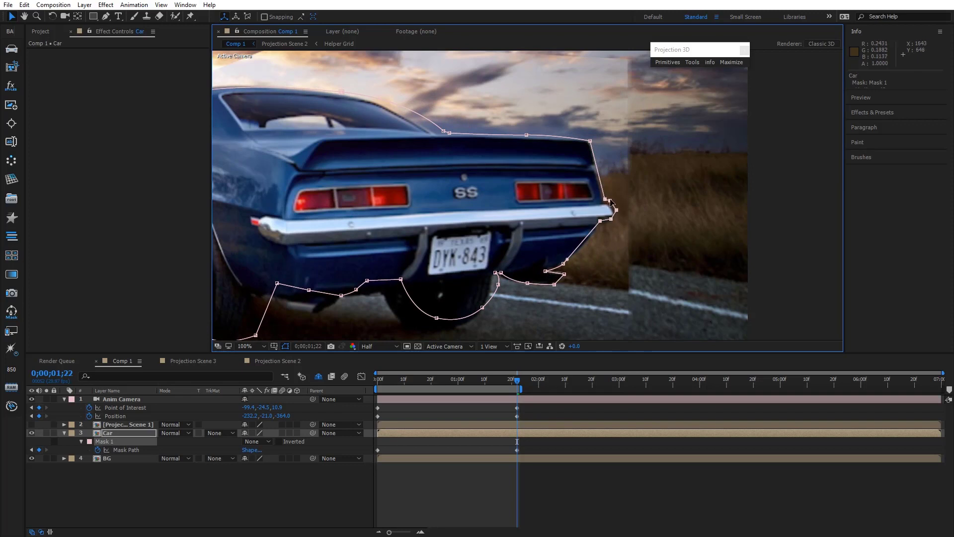
pyautogui.moveTo(446, 133); pyautogui.dragTo(427, 133)
pyautogui.moveTo(427, 287); pyautogui.dragTo(462, 232)
pyautogui.moveTo(418, 208); pyautogui.dragTo(537, 278)
pyautogui.moveTo(532, 228); pyautogui.dragTo(531, 219)
pyautogui.click(536, 230)
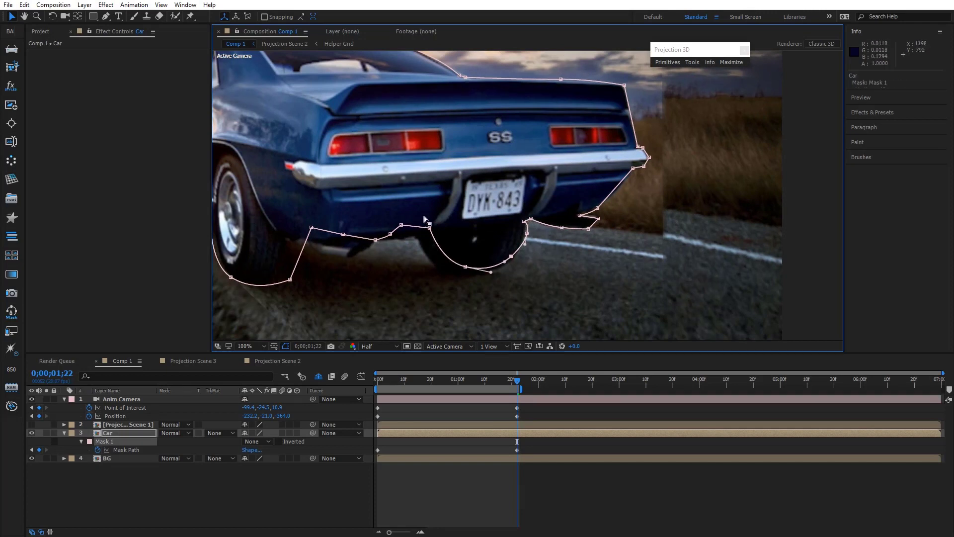
pyautogui.moveTo(424, 216); pyautogui.dragTo(524, 296)
pyautogui.moveTo(511, 256); pyautogui.dragTo(497, 265)
pyautogui.moveTo(401, 225); pyautogui.dragTo(518, 272)
pyautogui.hotkey('ctrl', 'z')
# Step: Reposition the mask points around the near rear wheel and the adjoining underside to follow the car
pyautogui.moveTo(511, 256); pyautogui.dragTo(606, 267)
pyautogui.moveTo(408, 237); pyautogui.dragTo(377, 284)
pyautogui.moveTo(280, 243); pyautogui.dragTo(352, 256)
pyautogui.moveTo(376, 226); pyautogui.dragTo(378, 216)
pyautogui.moveTo(298, 226); pyautogui.dragTo(335, 247)
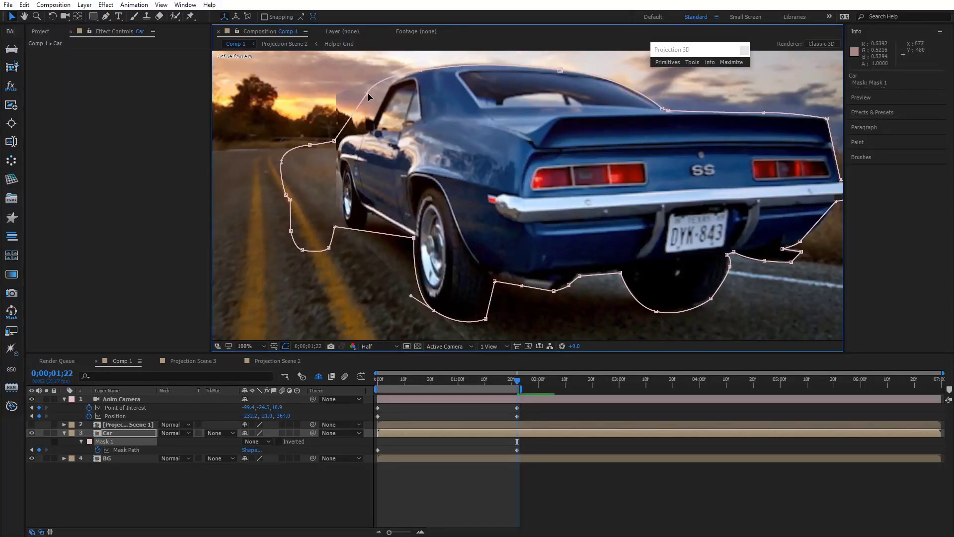
# Step: Fit the windshield mask point and shift the front fender and front wheel points toward the car's front end
pyautogui.moveTo(367, 94); pyautogui.dragTo(388, 90)
pyautogui.moveTo(263, 129); pyautogui.dragTo(359, 253)
pyautogui.moveTo(334, 141); pyautogui.dragTo(369, 132)
pyautogui.click(327, 256)
pyautogui.moveTo(369, 218); pyautogui.dragTo(368, 213)
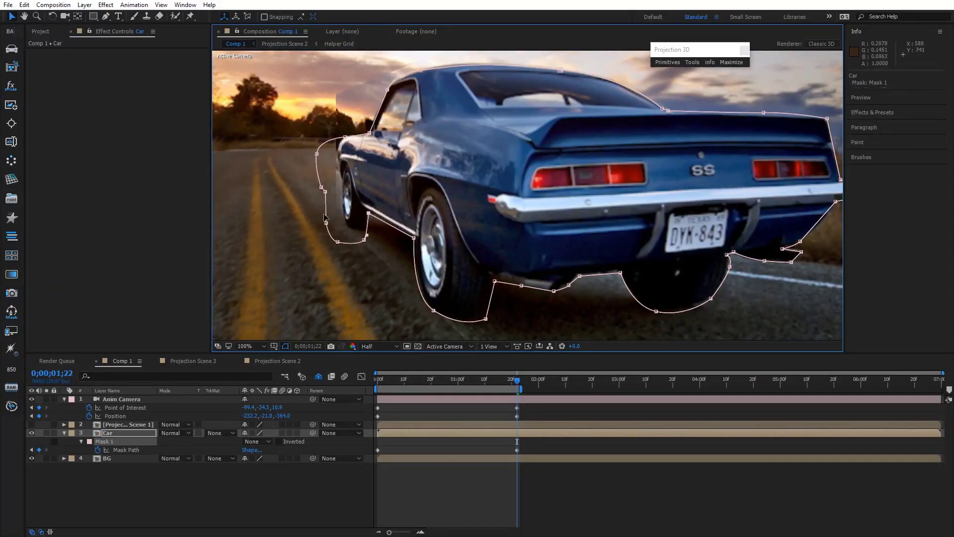
# Step: Shrink the front-end group of mask points and fit them individually around the nose and front wheel
pyautogui.doubleClick(325, 217)
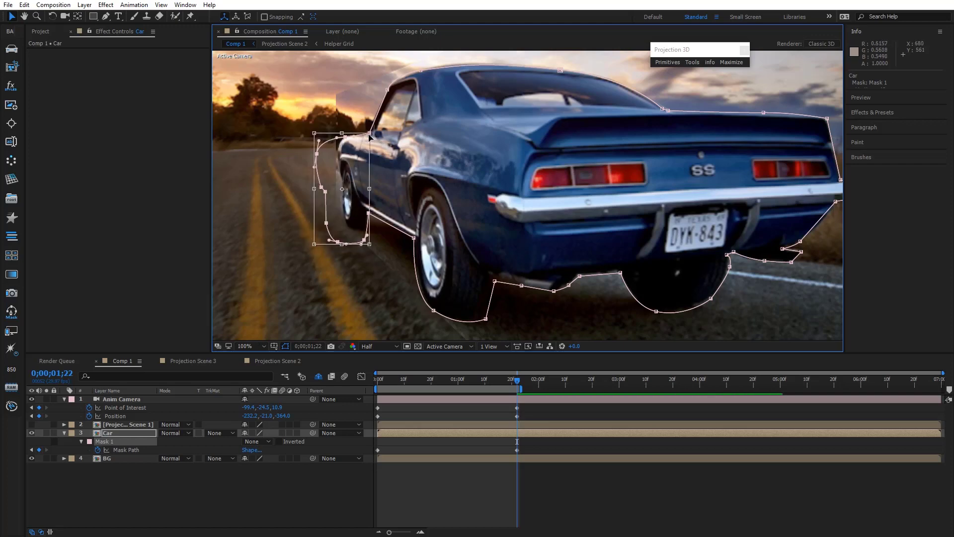
pyautogui.moveTo(314, 244); pyautogui.dragTo(328, 237)
pyautogui.doubleClick(343, 243)
pyautogui.scroll(1, 450, 236)
pyautogui.moveTo(450, 235); pyautogui.dragTo(675, 215)
pyautogui.click(435, 188)
pyautogui.moveTo(435, 187); pyautogui.dragTo(433, 206)
pyautogui.moveTo(371, 161); pyautogui.dragTo(344, 80)
pyautogui.moveTo(348, 85); pyautogui.dragTo(375, 118)
pyautogui.moveTo(366, 235); pyautogui.dragTo(386, 237)
pyautogui.scroll(-3, 425, 254)
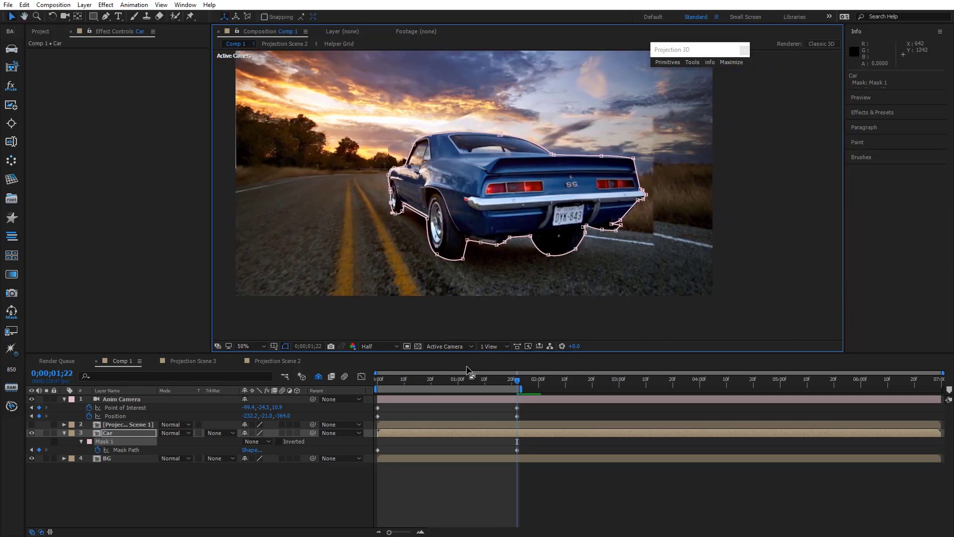
# Step: At 0;00;00;24, fit the Car mask points around the near rear wheel and the adjoining underside
pyautogui.click(466, 379)
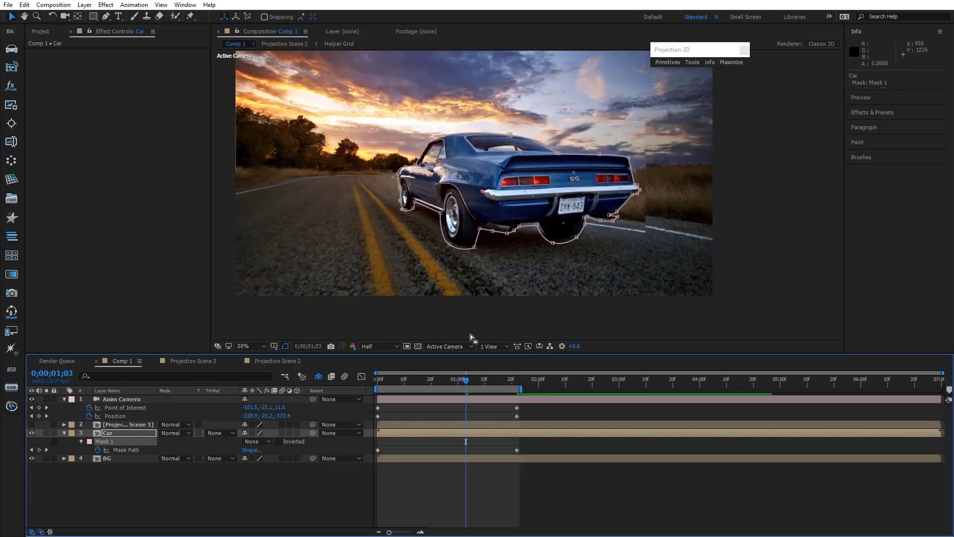
pyautogui.click(441, 379)
pyautogui.scroll(2, 542, 226)
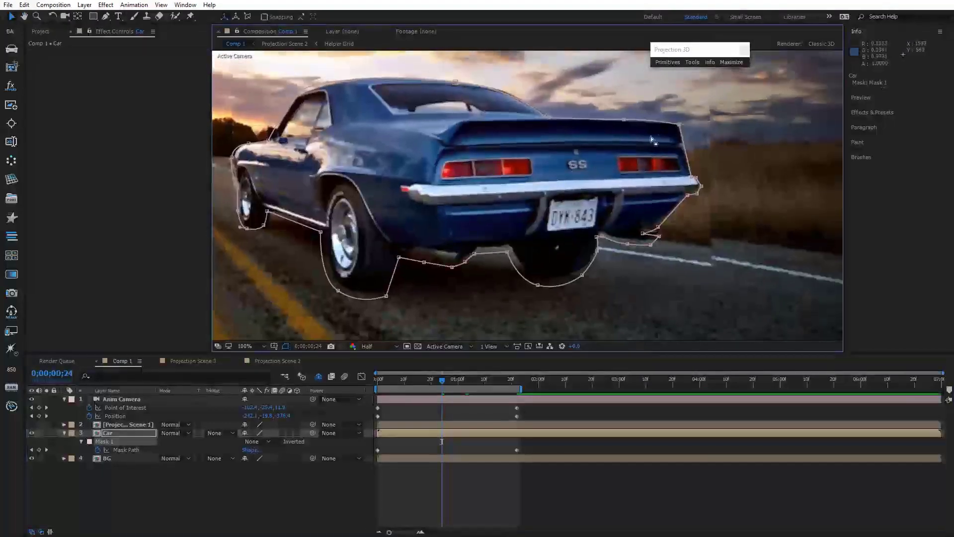
pyautogui.moveTo(300, 213); pyautogui.dragTo(412, 308)
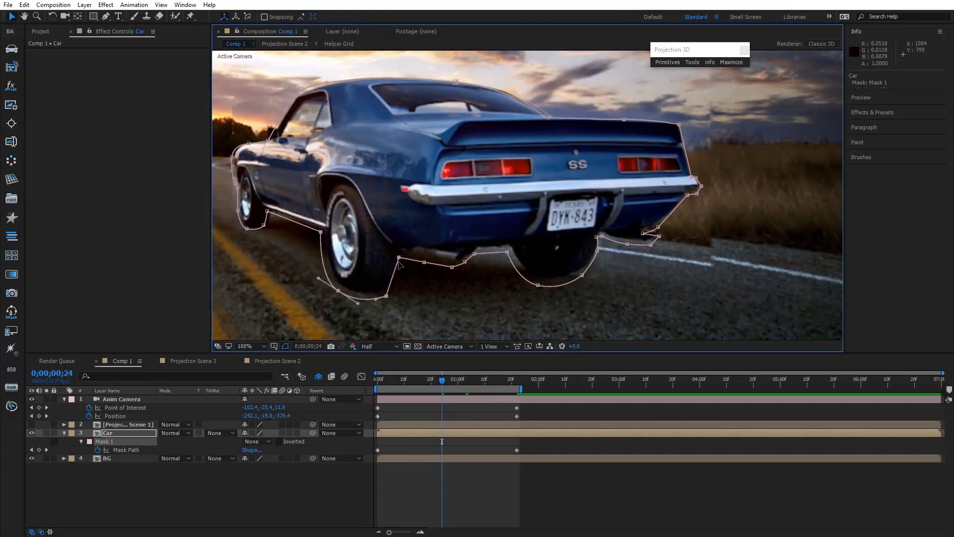
pyautogui.moveTo(399, 258); pyautogui.dragTo(404, 255)
pyautogui.click(438, 298)
pyautogui.click(475, 254)
# Step: Fit the mask points around the far rear wheel and shift the far tailpipe points to the car's edge
pyautogui.moveTo(466, 239); pyautogui.dragTo(541, 280)
pyautogui.click(481, 282)
pyautogui.click(582, 274)
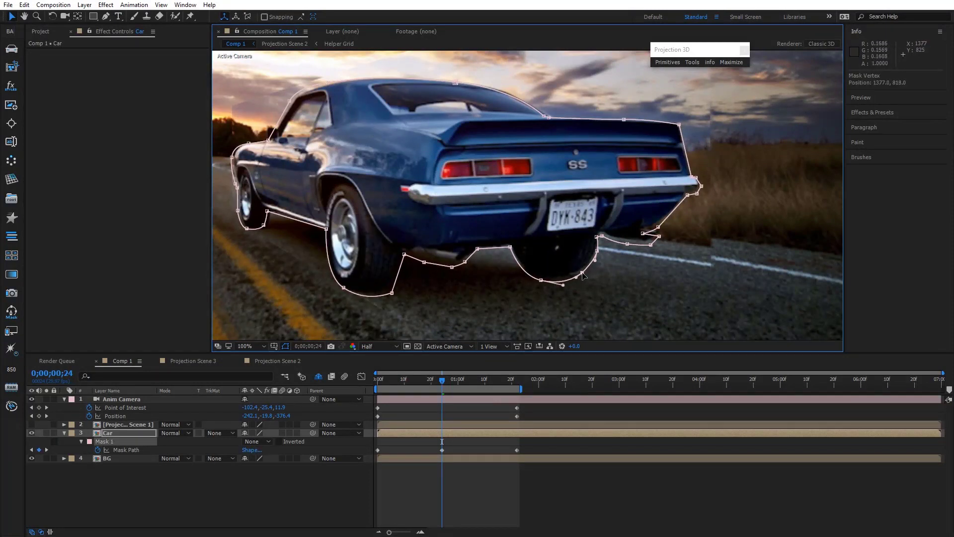
pyautogui.moveTo(581, 214); pyautogui.dragTo(646, 231)
pyautogui.click(700, 186)
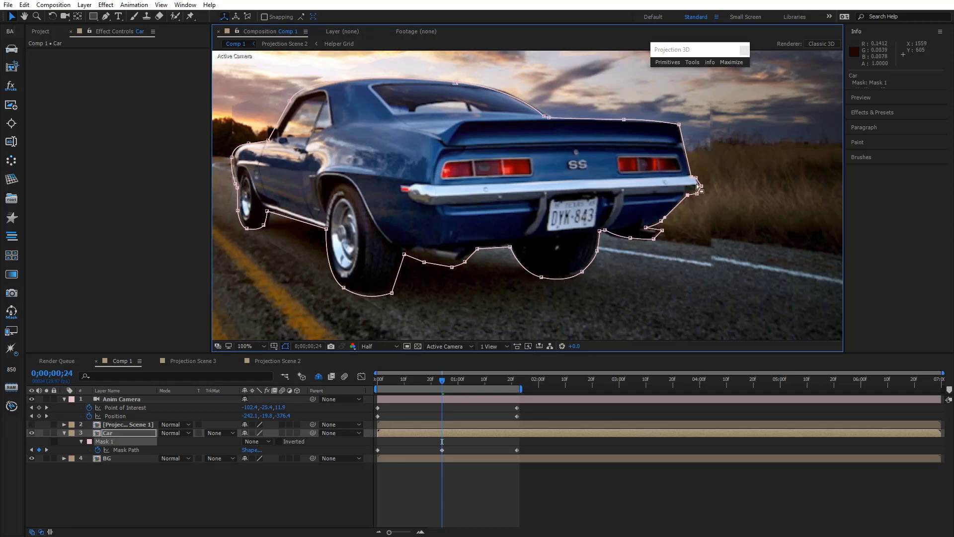
# Step: Adjust the mask points around the front wheel at 0;00;00;24 to follow the tire
pyautogui.moveTo(358, 103); pyautogui.dragTo(395, 150)
pyautogui.click(371, 130)
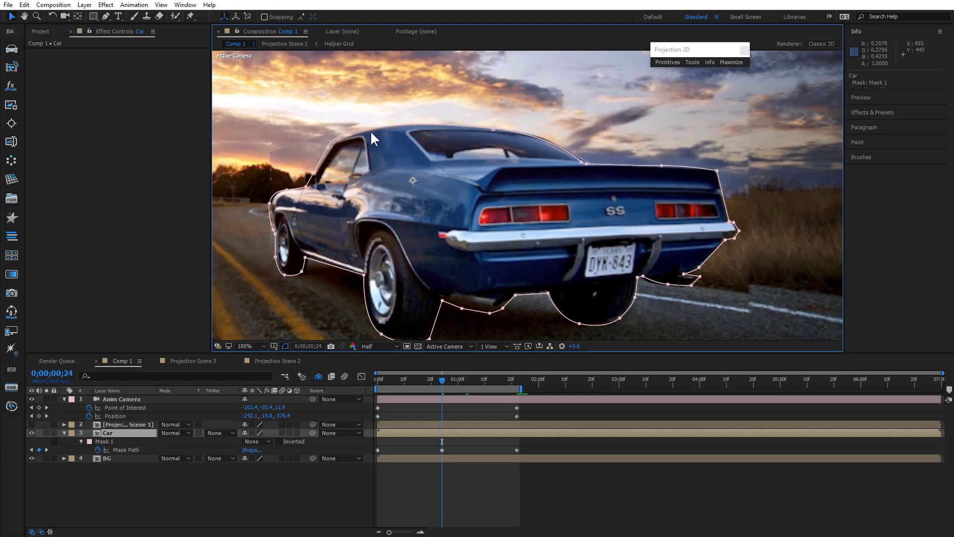
pyautogui.click(372, 129)
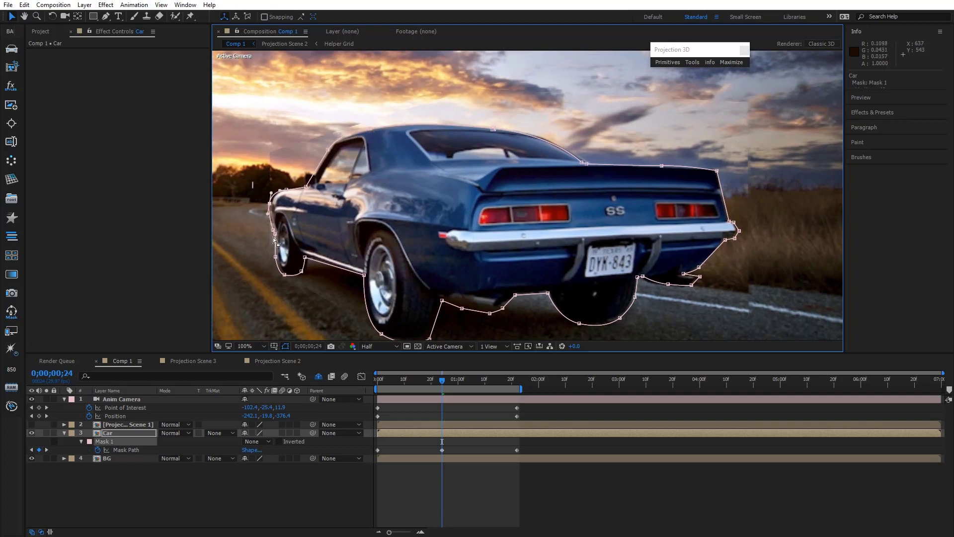
pyautogui.click(306, 257)
pyautogui.scroll(-3, 488, 282)
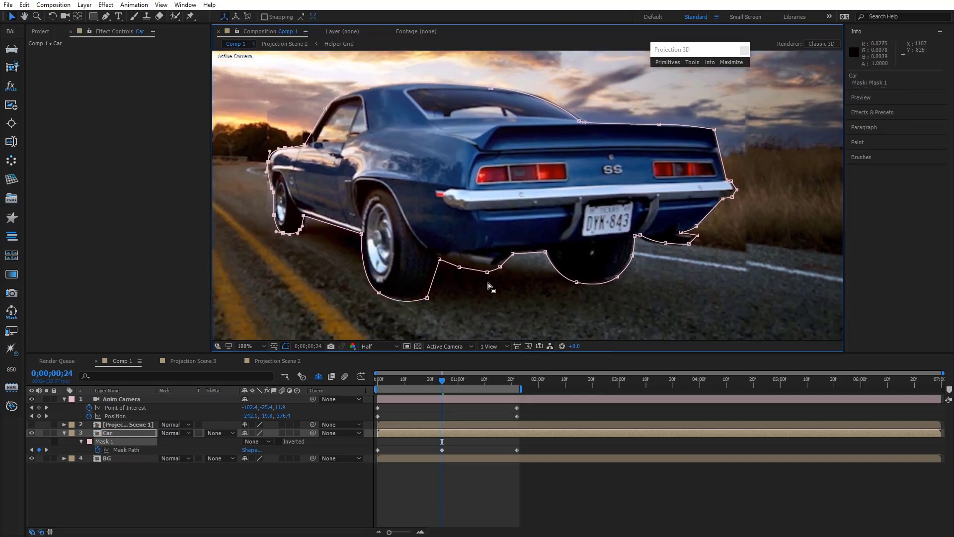
# Step: At 0;00;01;09, fit the mask points along the roofline and windshield pillar to the car's outline
pyautogui.click(481, 379)
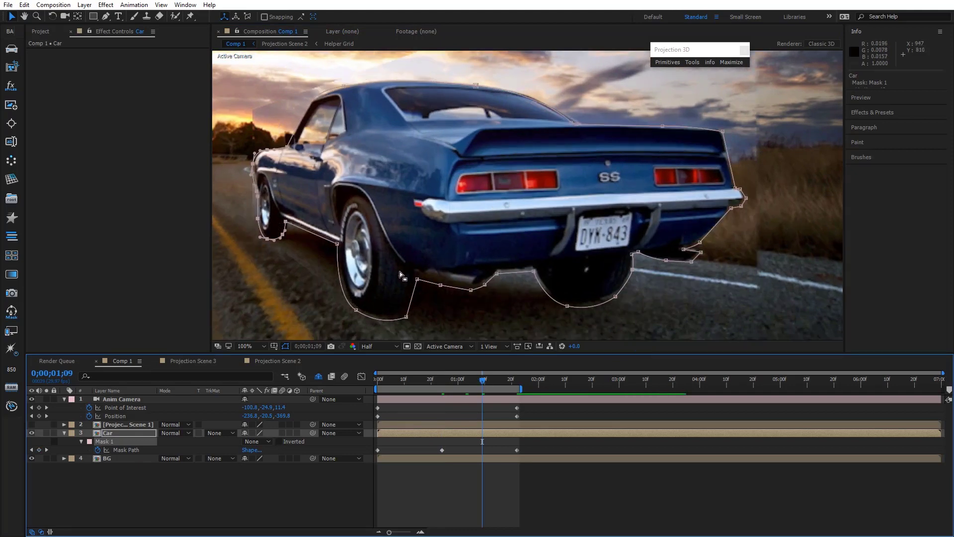
pyautogui.moveTo(314, 223); pyautogui.dragTo(443, 298)
pyautogui.hotkey('ctrl', 'z')
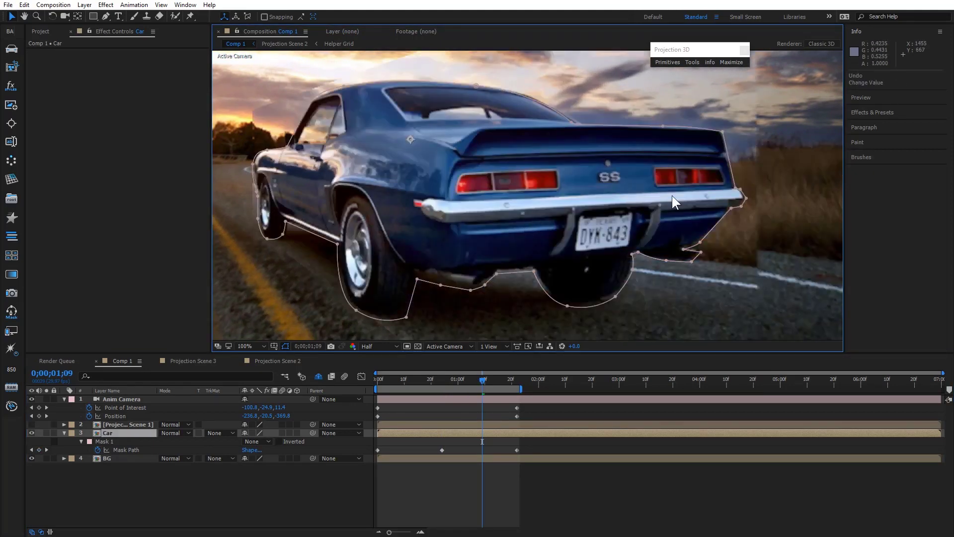
pyautogui.click(339, 89)
pyautogui.click(313, 106)
pyautogui.click(304, 116)
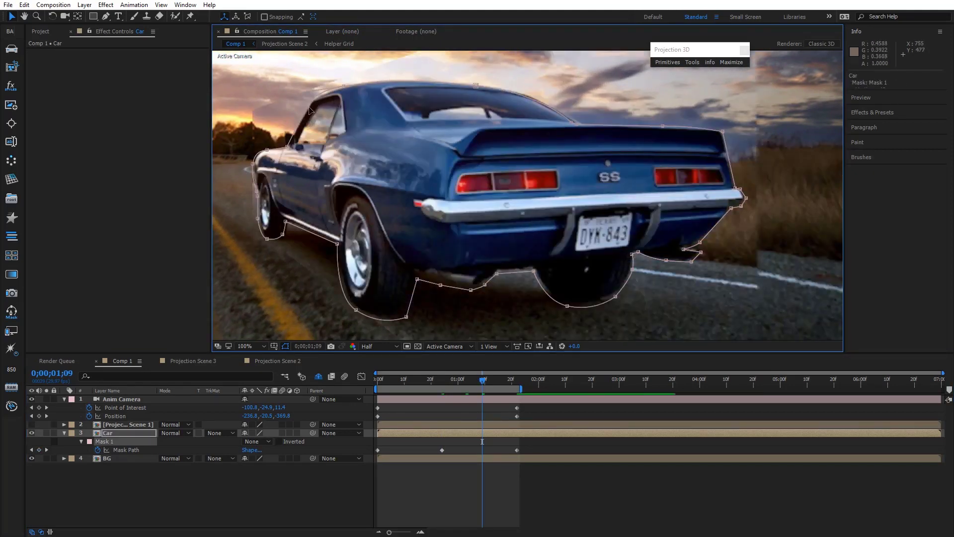
pyautogui.scroll(1, 446, 243)
pyautogui.moveTo(445, 243); pyautogui.dragTo(818, 428)
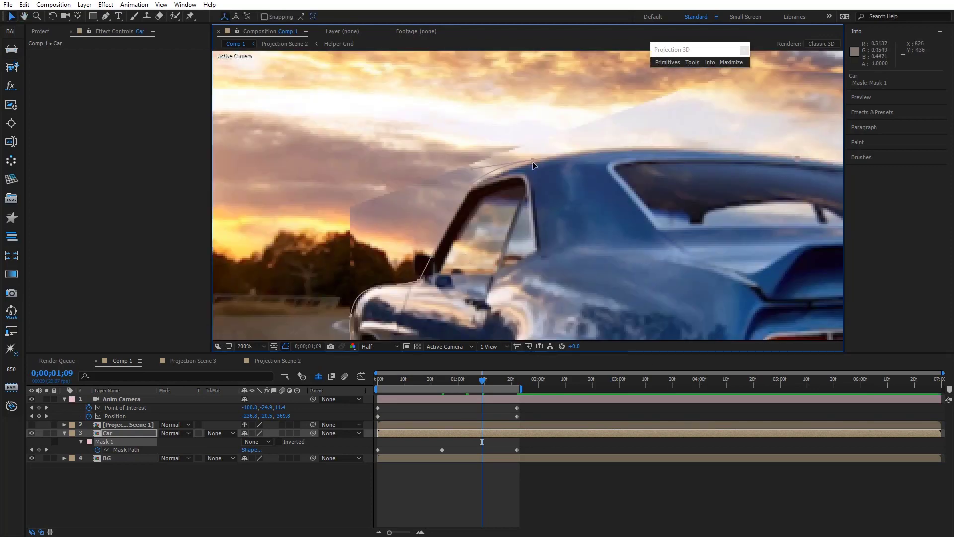
pyautogui.moveTo(533, 162); pyautogui.dragTo(542, 162)
pyautogui.moveTo(457, 200); pyautogui.dragTo(462, 203)
# Step: Fit the mask points around the nose and front wheel at 0;00;01;09
pyautogui.moveTo(357, 320); pyautogui.dragTo(363, 220)
pyautogui.moveTo(325, 191); pyautogui.dragTo(392, 282)
pyautogui.scroll(-3, 464, 284)
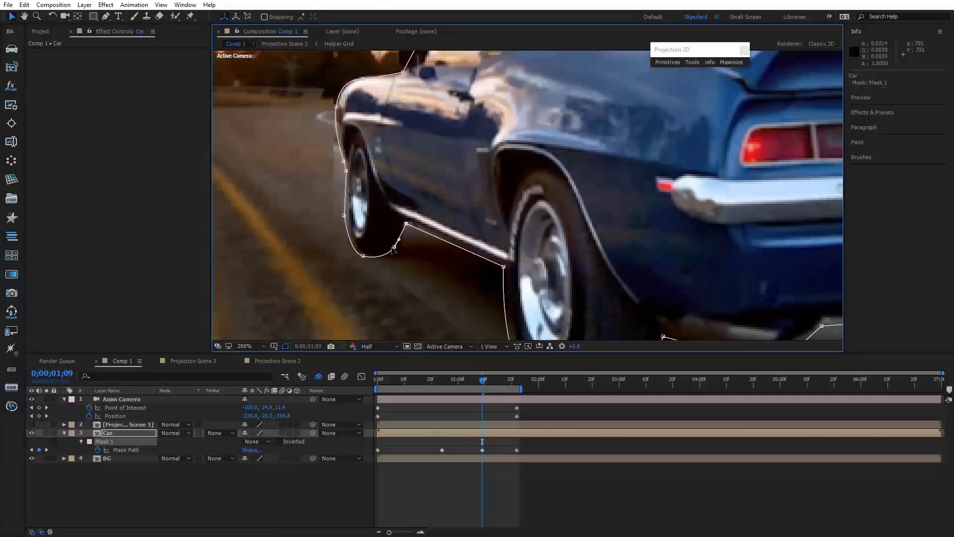
# Step: Fit the mask points at 0;00;01;09 around the near rear wheel, the near tailpipe and the far rear wheel
pyautogui.scroll(-2, 522, 303)
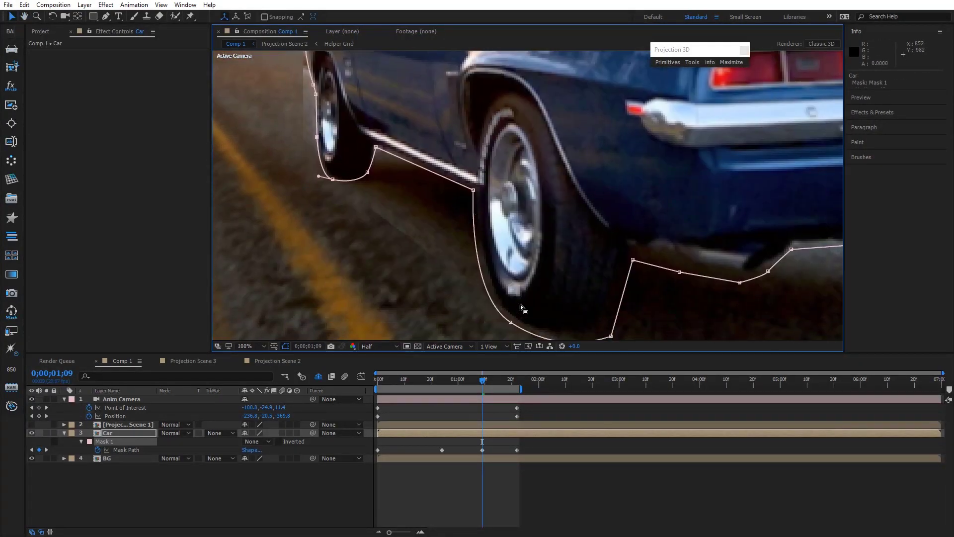
pyautogui.scroll(-2, 531, 268)
pyautogui.click(569, 264)
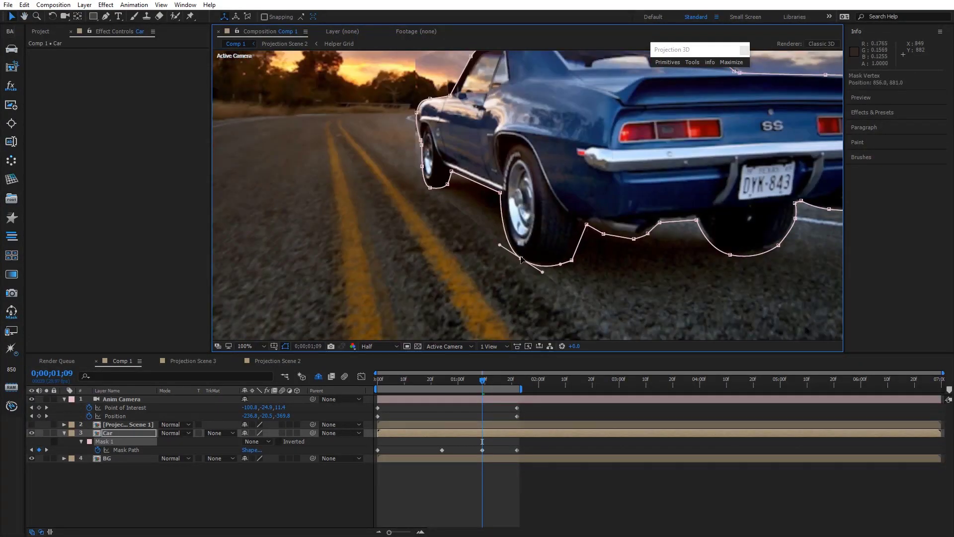
pyautogui.moveTo(540, 230); pyautogui.dragTo(413, 250)
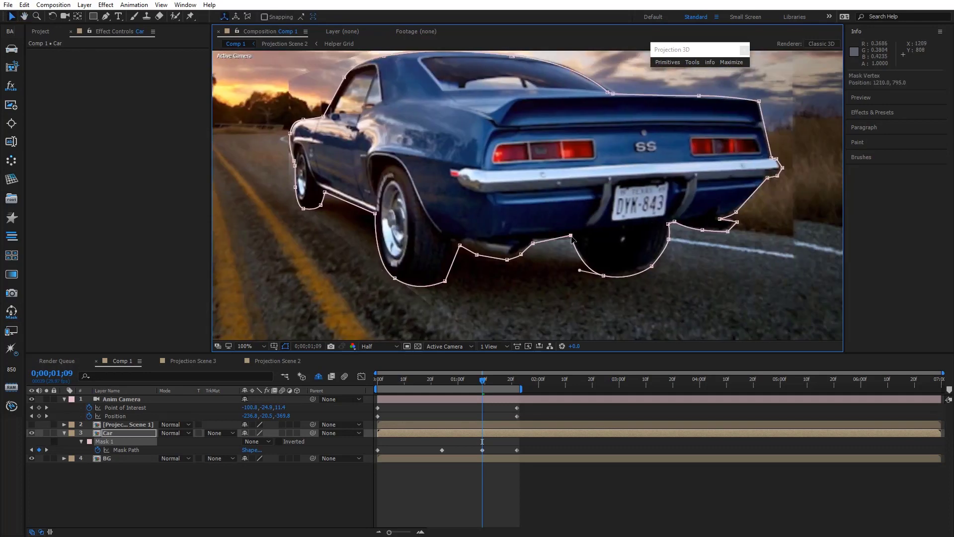
pyautogui.moveTo(534, 243); pyautogui.dragTo(535, 241)
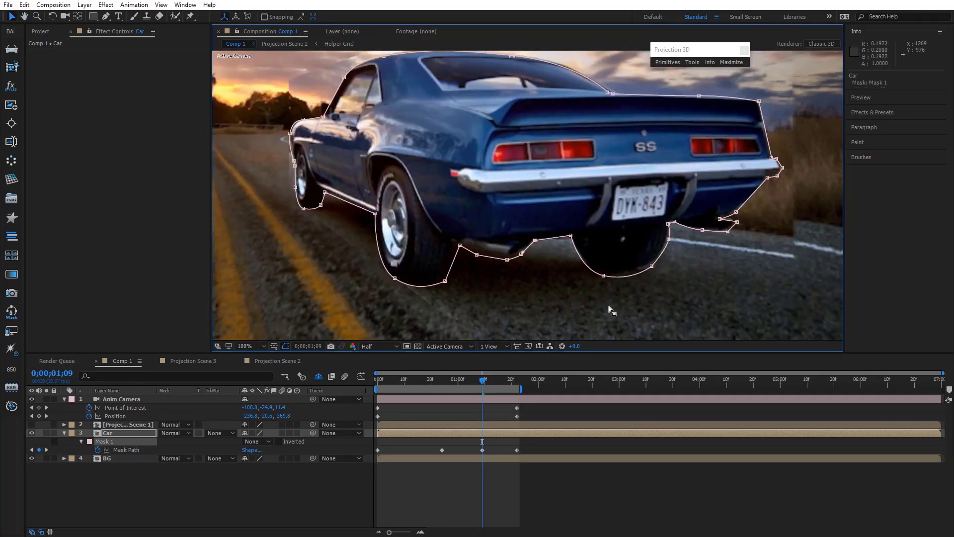
pyautogui.moveTo(604, 276); pyautogui.dragTo(653, 262)
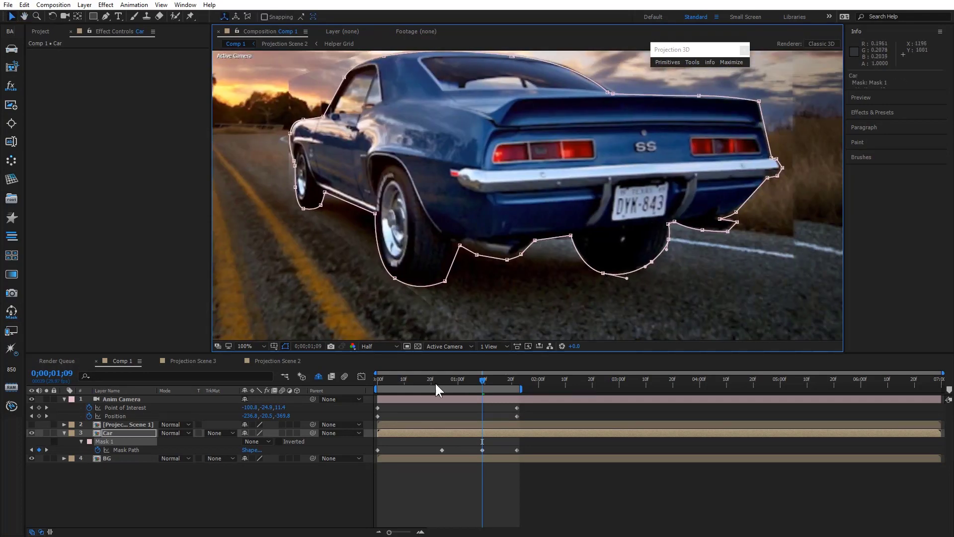
# Step: At 0;00;00;11, scale the whole car mask down slightly, to about 99%, so it fits the car
pyautogui.click(406, 381)
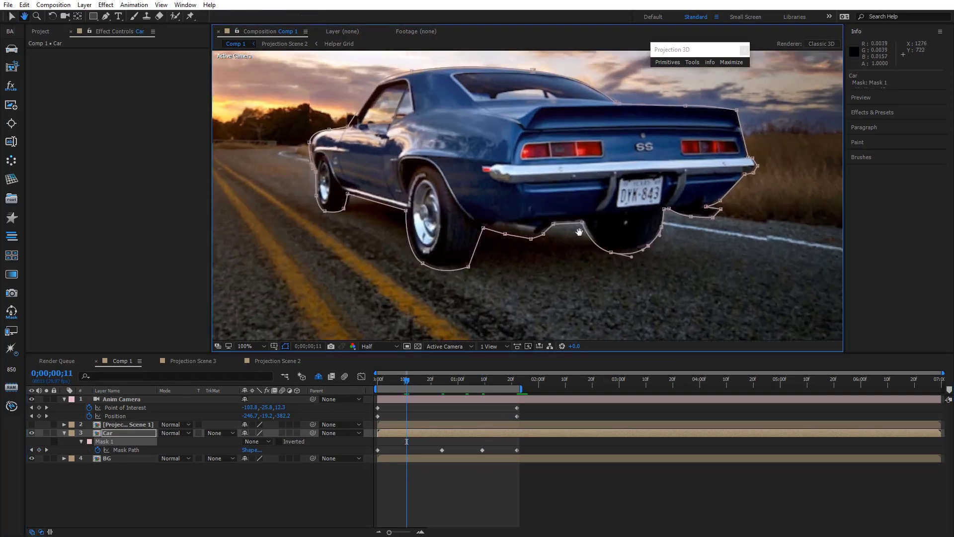
pyautogui.doubleClick(720, 132)
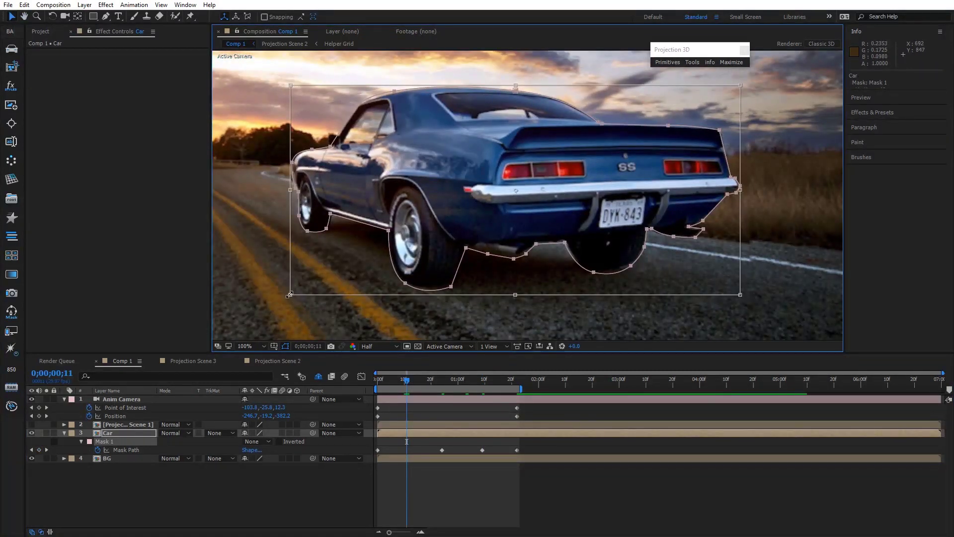
pyautogui.moveTo(290, 294); pyautogui.dragTo(294, 292)
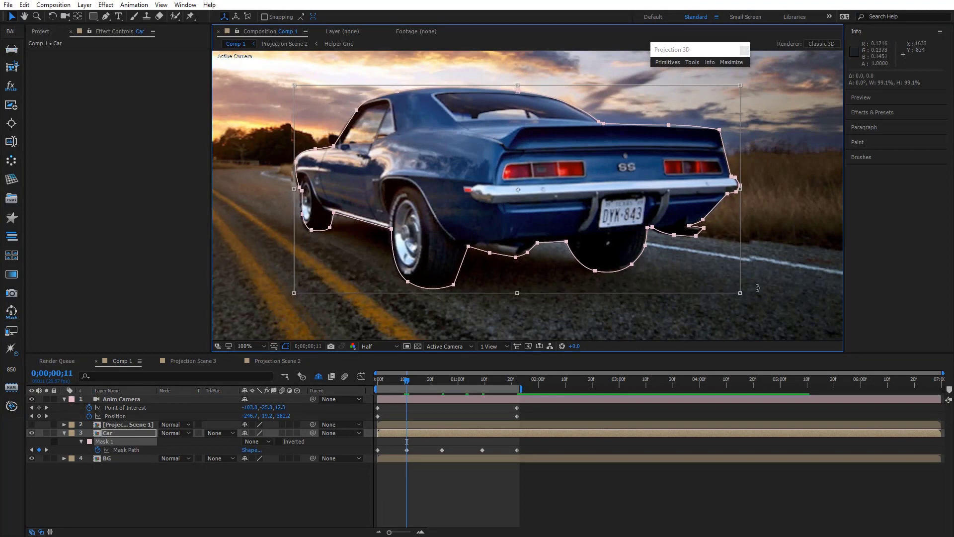
pyautogui.doubleClick(756, 285)
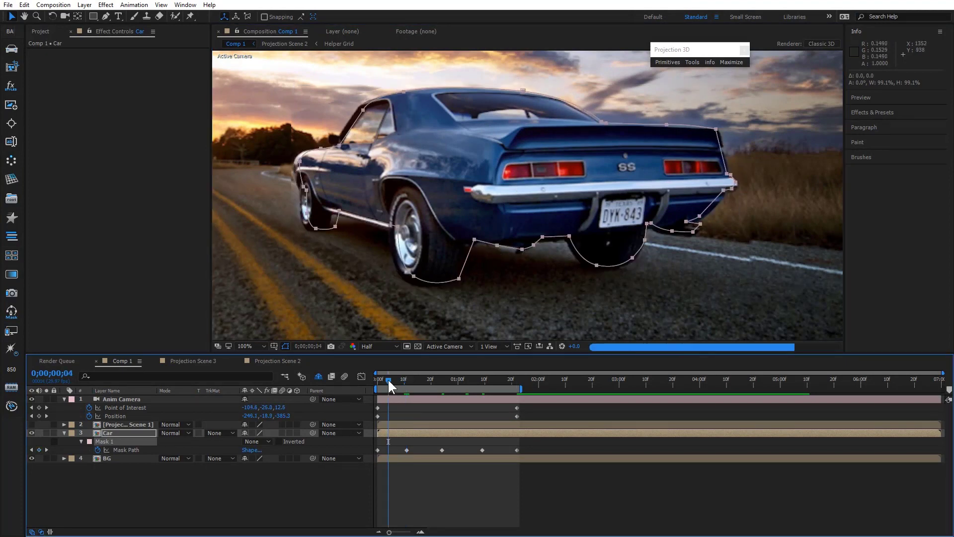
# Step: Set the Car layer's Mask 1 mode to Add and its Mask Feather to 5 pixels
pyautogui.click(389, 380)
pyautogui.click(501, 380)
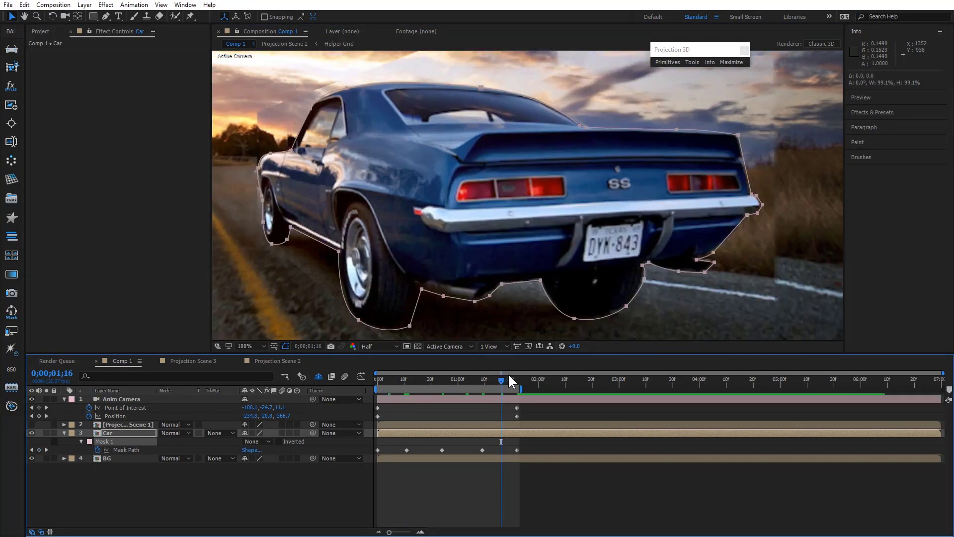
pyautogui.click(257, 441)
pyautogui.click(253, 458)
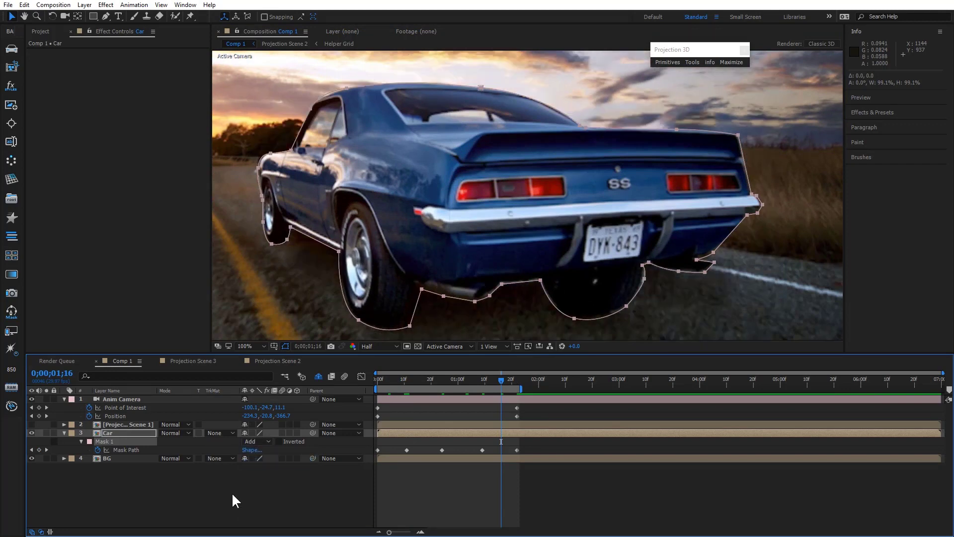
pyautogui.scroll(-2, 441, 265)
pyautogui.click(253, 449)
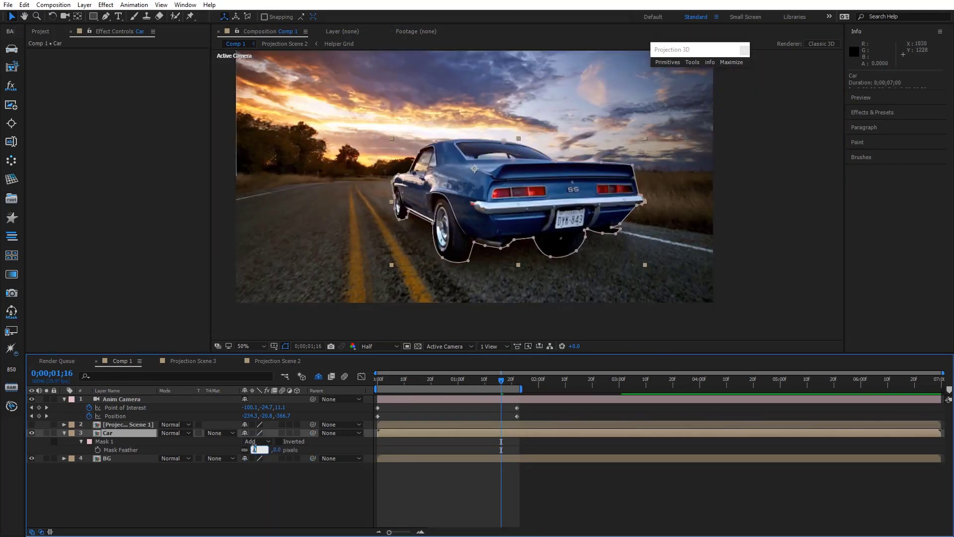
pyautogui.write('5')
pyautogui.press('Return')
# Step: Reveal all properties of Mask 1, set Mask Expansion to -5 pixels and deselect the layer
pyautogui.press('m')
pyautogui.press('m')
pyautogui.click(248, 475)
pyautogui.write('-12')
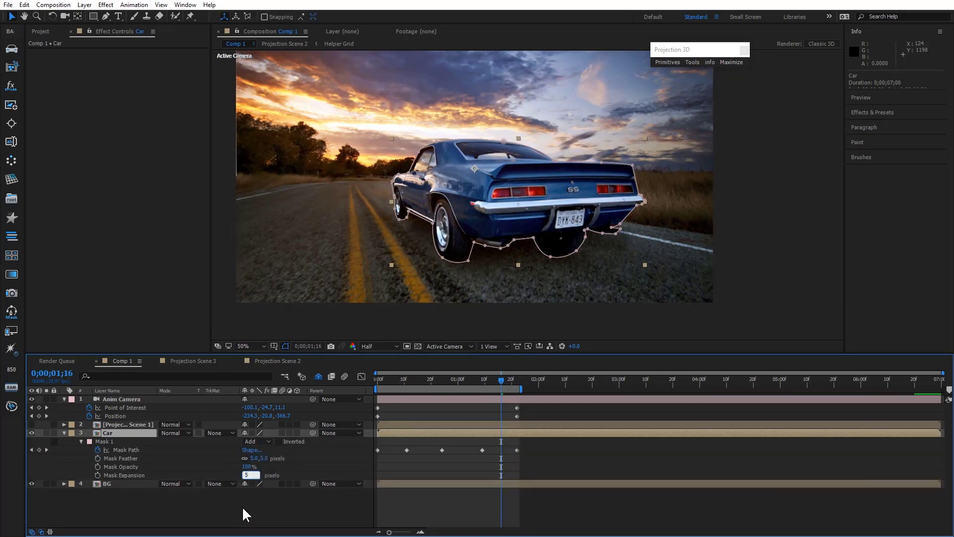
pyautogui.press('Return')
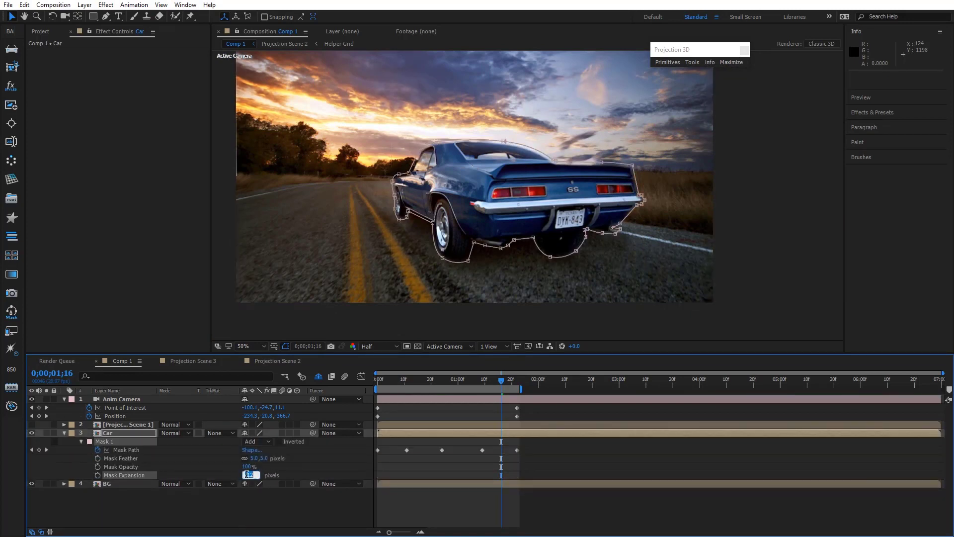
pyautogui.click(254, 499)
pyautogui.scroll(1, 497, 303)
pyautogui.scroll(-1, 521, 301)
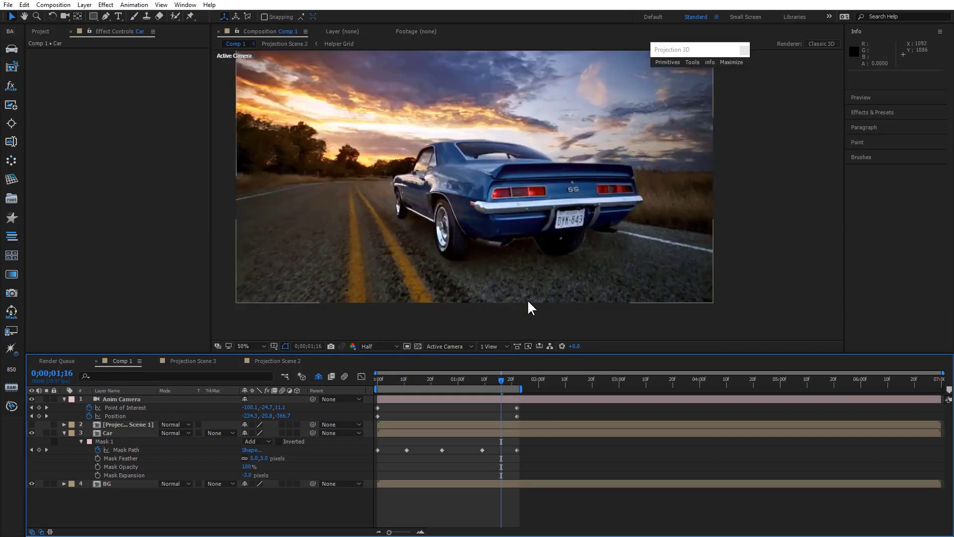
# Step: At 0;00;01;09, scale the whole car mask down to about 99.5% to tighten it around the car
pyautogui.scroll(1, 527, 303)
pyautogui.moveTo(501, 382); pyautogui.dragTo(482, 383)
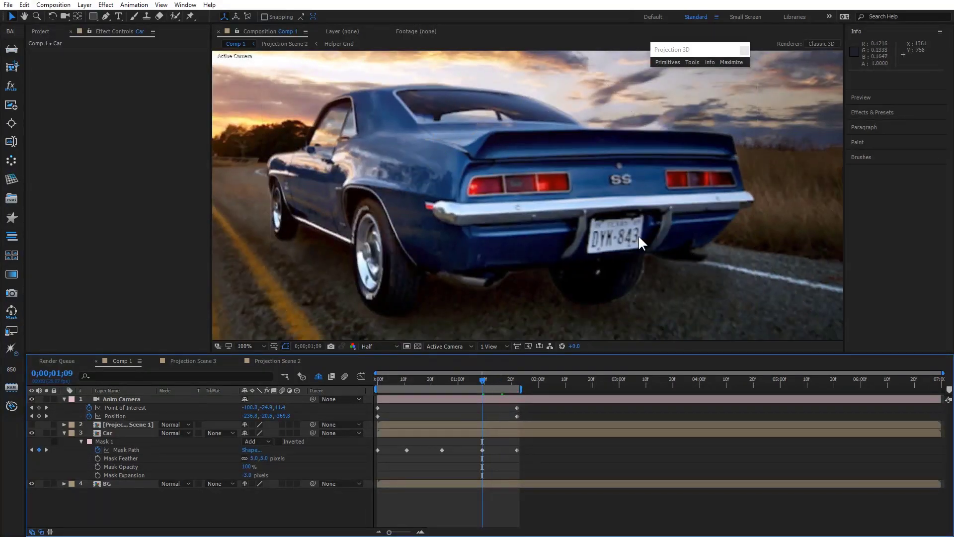
pyautogui.click(116, 433)
pyautogui.click(648, 273)
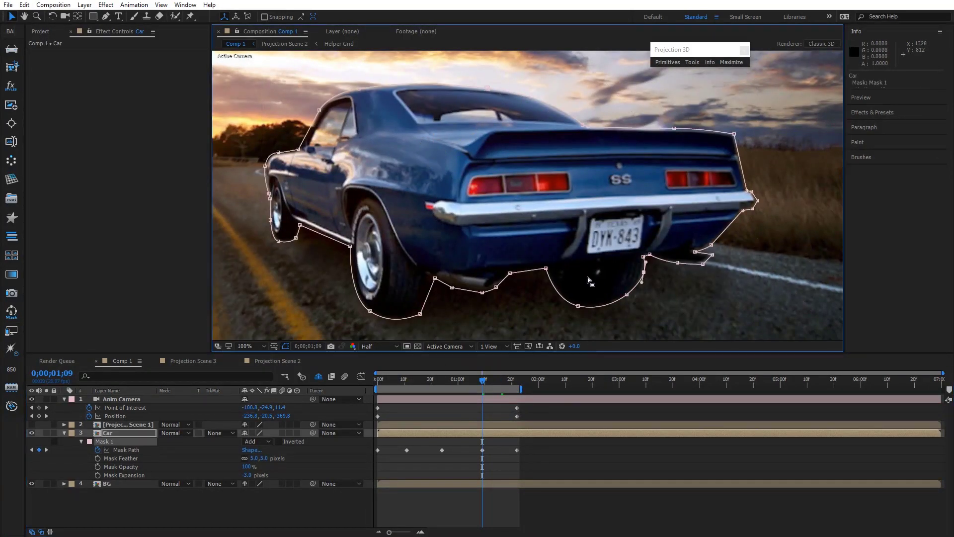
pyautogui.doubleClick(411, 315)
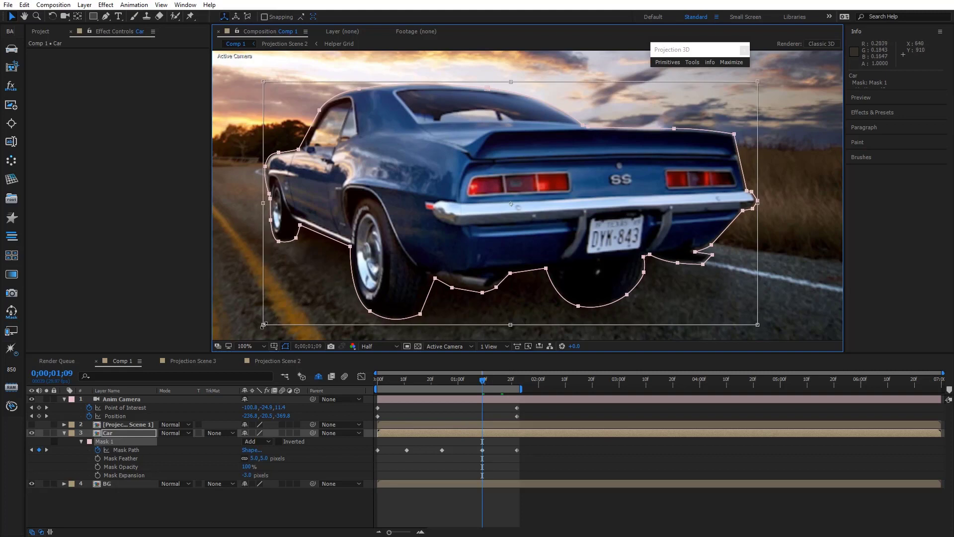
pyautogui.moveTo(264, 325); pyautogui.dragTo(266, 324)
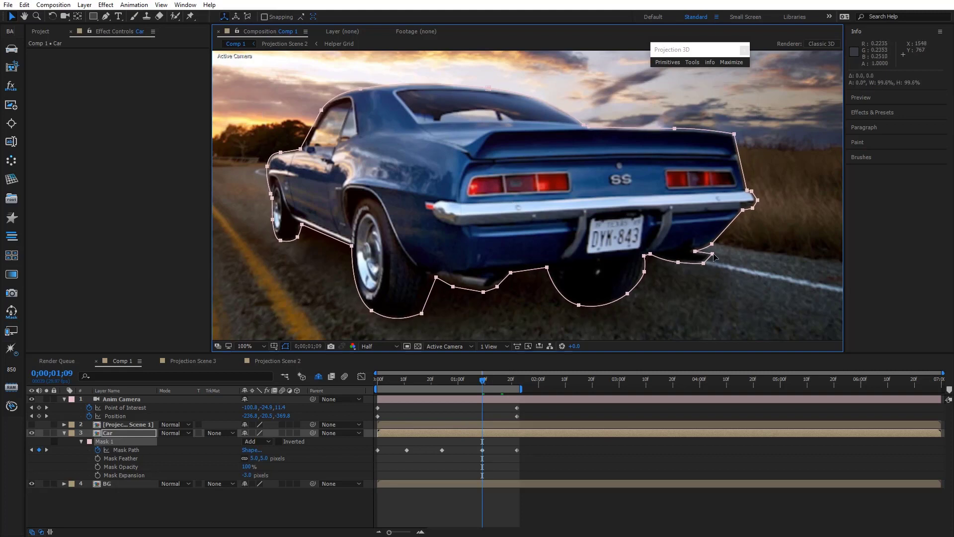
pyautogui.moveTo(759, 324); pyautogui.dragTo(757, 323)
pyautogui.press('Return')
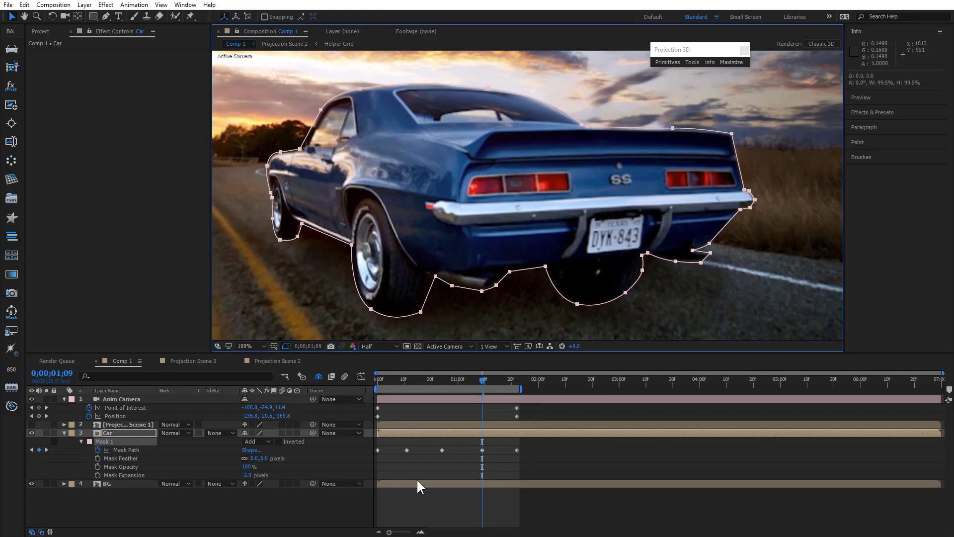
# Step: At 0;00;01;22, scale the whole car mask down to about 99.1% so it fits the car
pyautogui.click(517, 380)
pyautogui.doubleClick(648, 272)
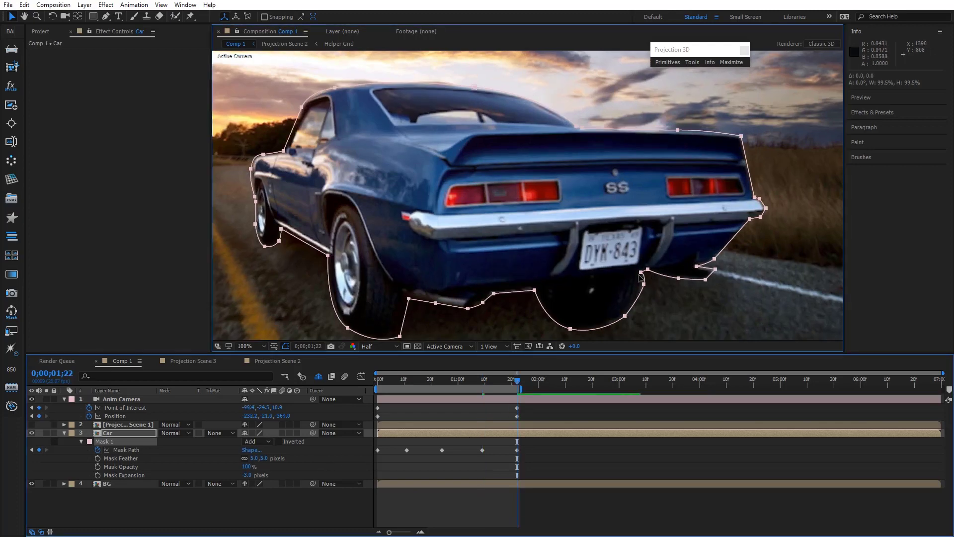
pyautogui.scroll(-1, 765, 309)
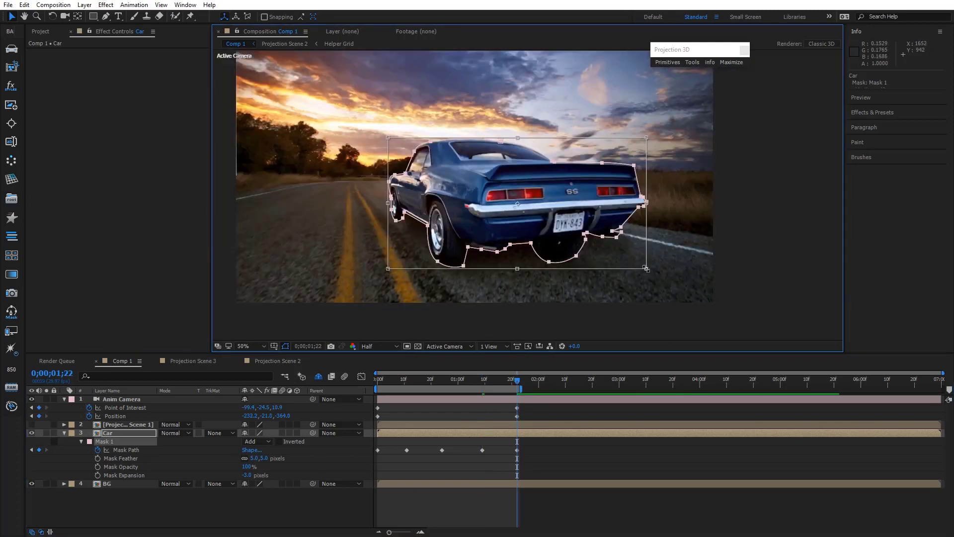
pyautogui.moveTo(645, 269); pyautogui.dragTo(644, 267)
pyautogui.scroll(1, 645, 267)
pyautogui.moveTo(726, 320); pyautogui.dragTo(608, 250)
pyautogui.press('Return')
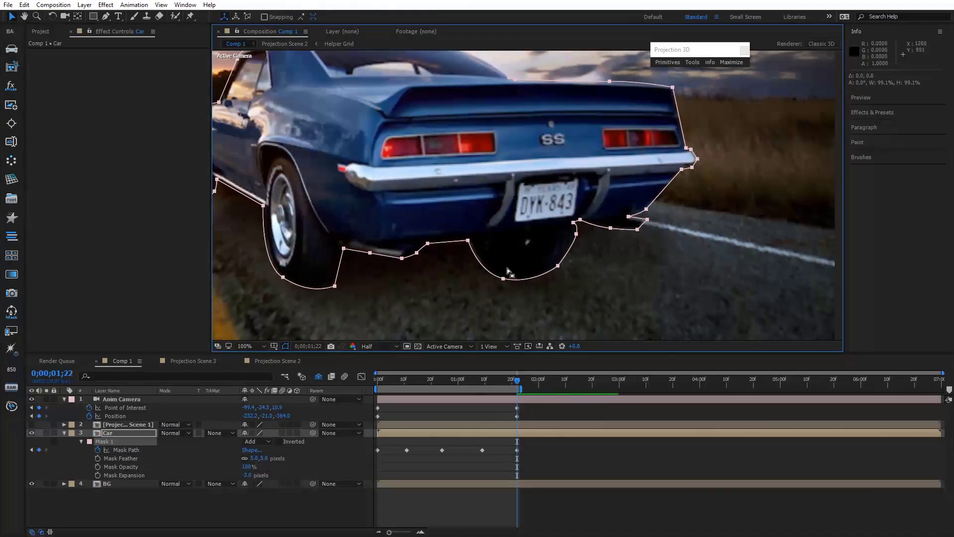
# Step: Deselect the car mask, preview the camera animation from the first frame and collapse the Car layer's properties
pyautogui.scroll(-1, 507, 270)
pyautogui.click(257, 441)
pyautogui.click(252, 463)
pyautogui.press('F2')
pyautogui.moveTo(417, 321); pyautogui.dragTo(429, 335)
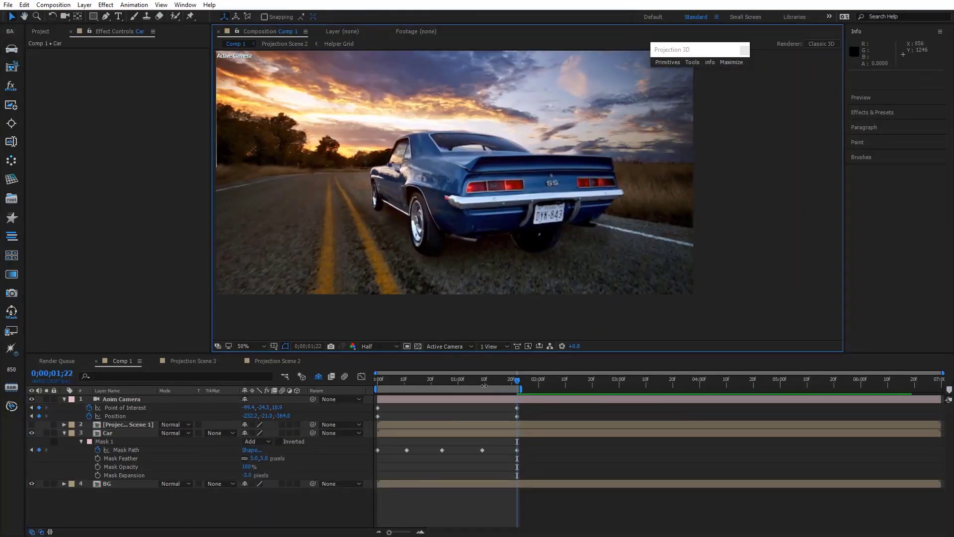
pyautogui.press('Home')
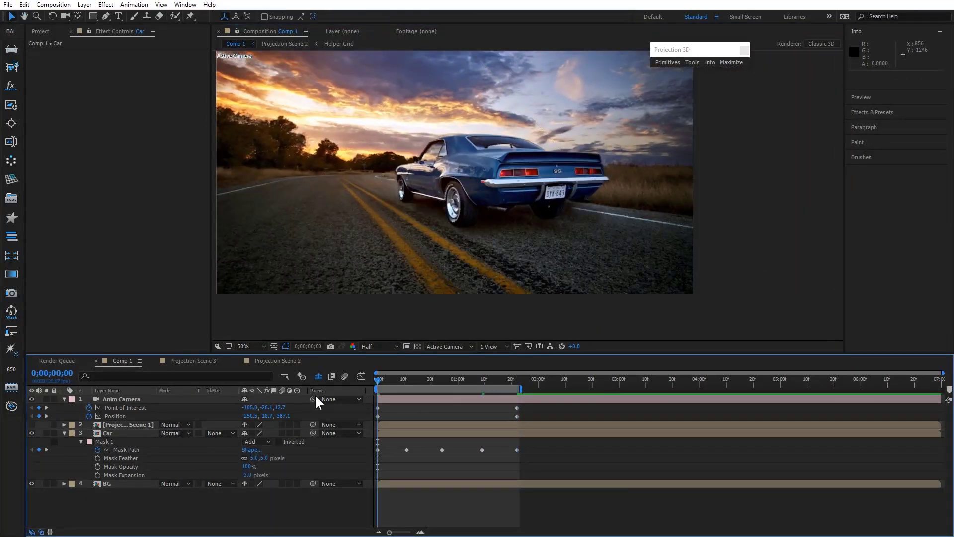
pyautogui.press('space')
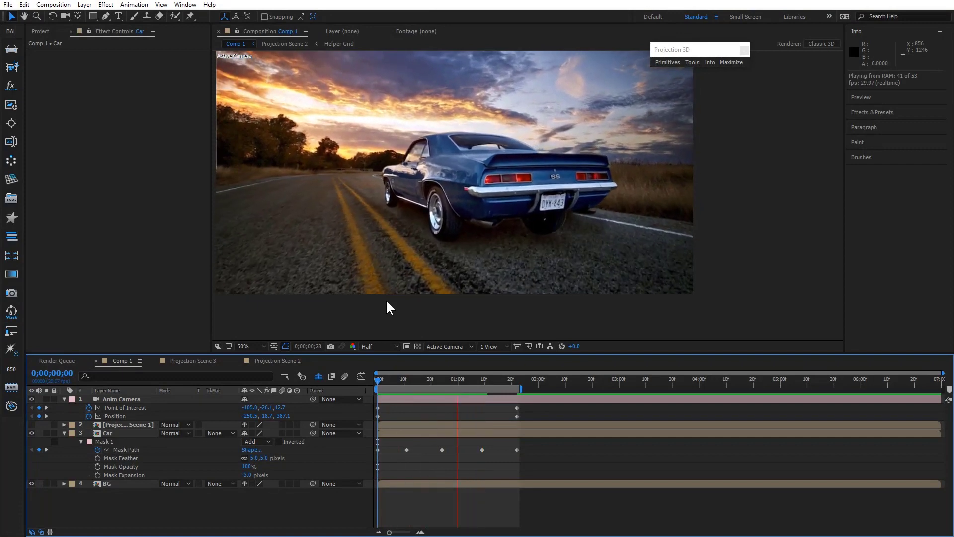
pyautogui.press('space')
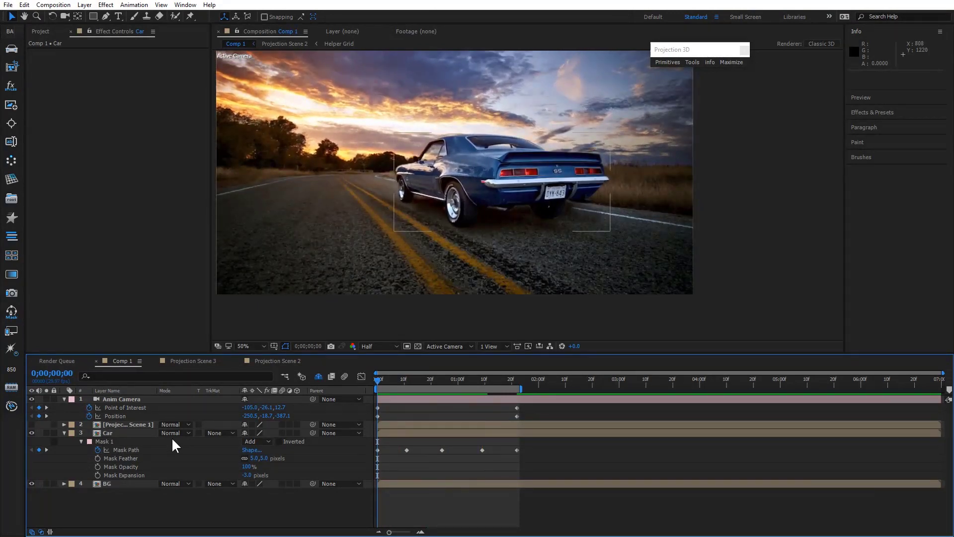
pyautogui.click(64, 431)
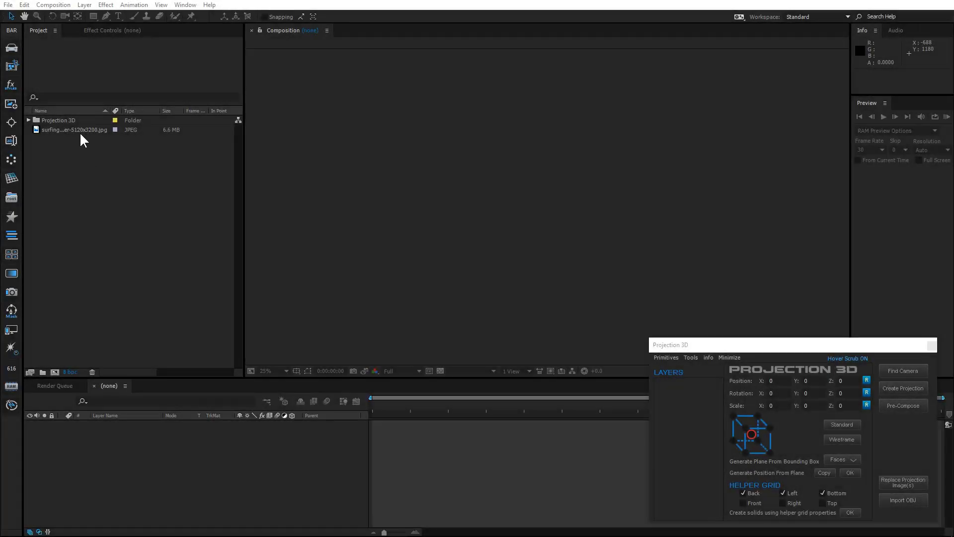
# Step: Create a new composition from the surfing_a_wave-wallpaper-5120x3200.jpg footage
pyautogui.click(81, 132)
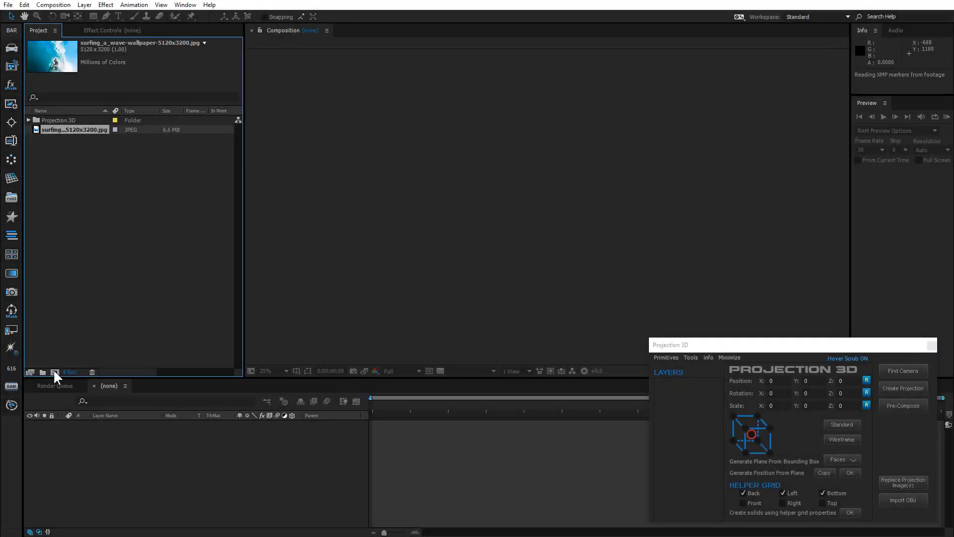
pyautogui.scroll(1, 584, 265)
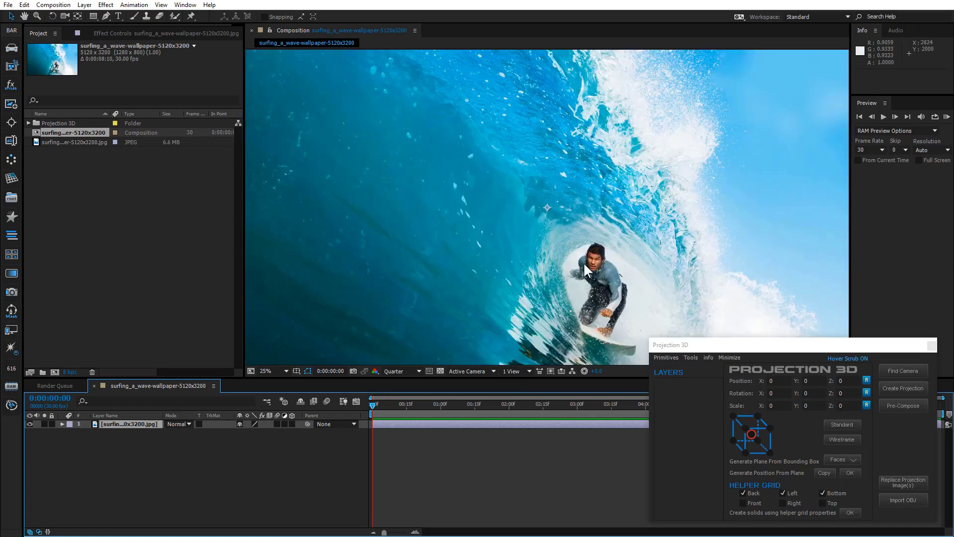
pyautogui.moveTo(563, 306); pyautogui.dragTo(507, 256)
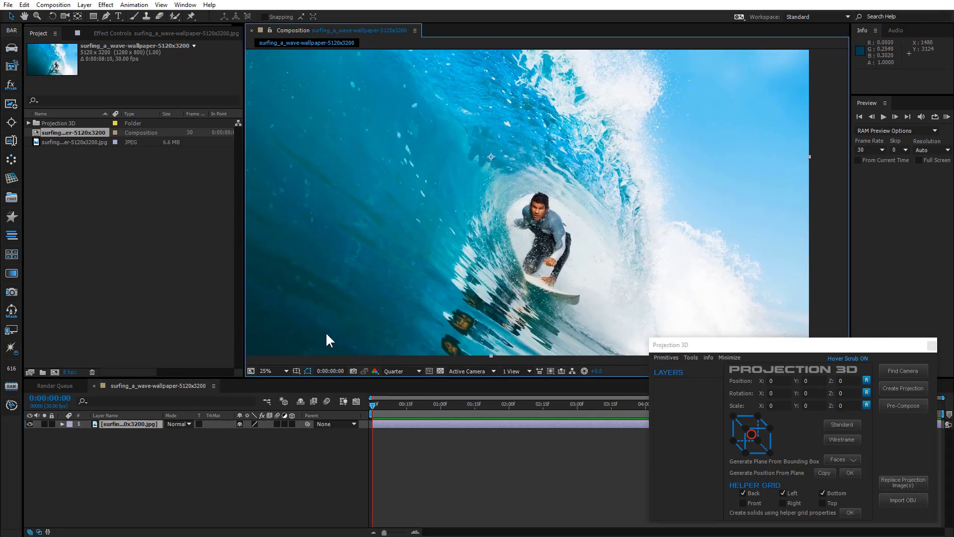
# Step: Create a comp-sized solid named Extrude above the surfing image and hide it
pyautogui.rightClick(132, 457)
pyautogui.moveTo(238, 357)
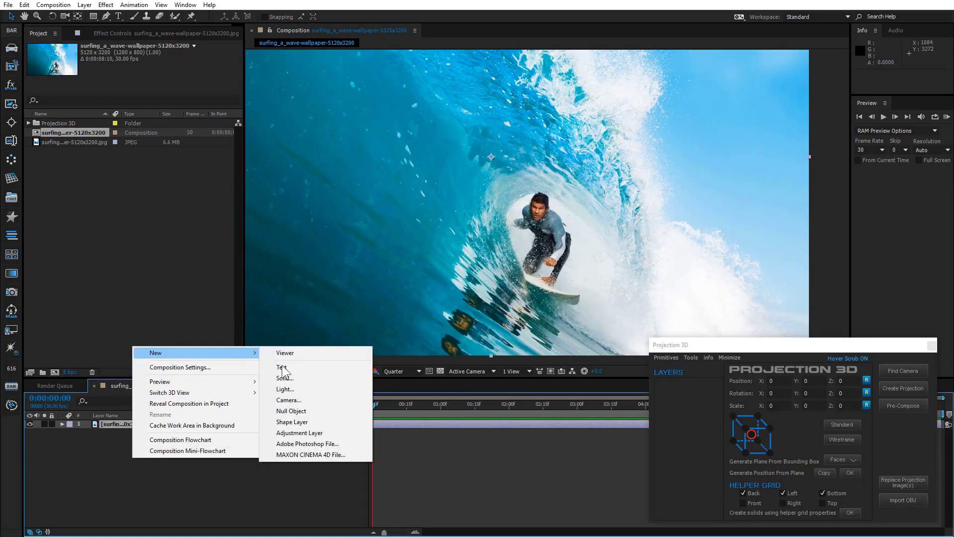
pyautogui.click(287, 377)
pyautogui.write('E')
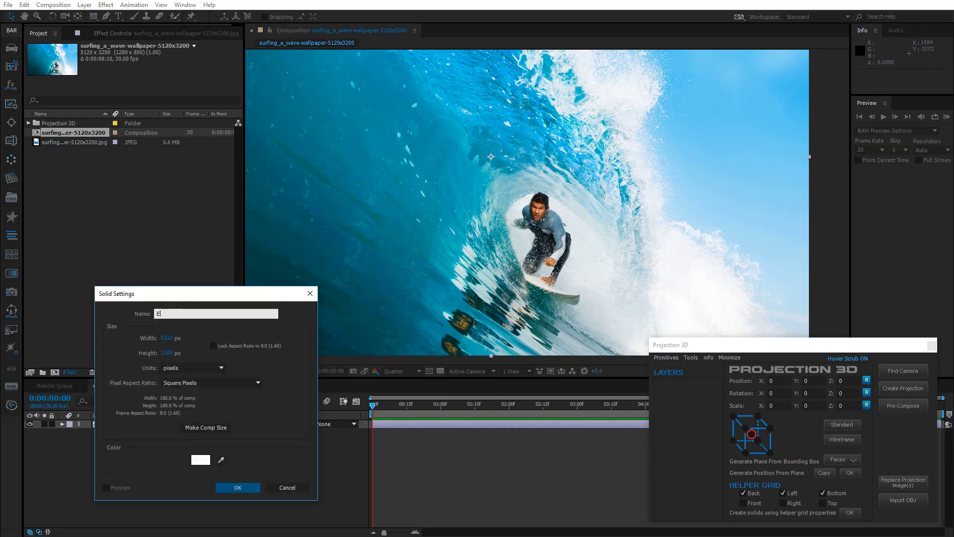
pyautogui.write('xtrude')
pyautogui.press('Return')
pyautogui.click(29, 424)
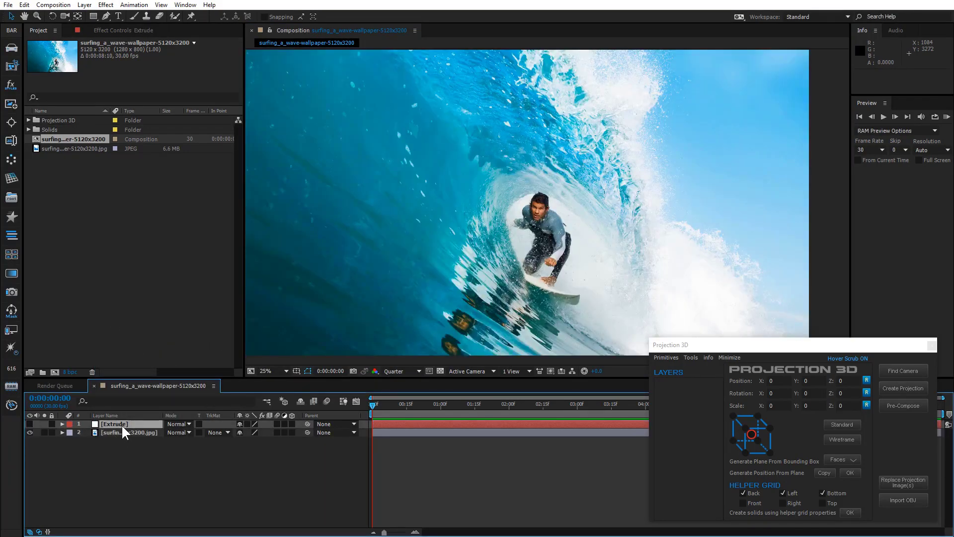
# Step: Start a Pen tool mask on the Extrude solid, tracing from the image's lower edge up the barrel opening's left side beside the surfer
pyautogui.click(104, 17)
pyautogui.moveTo(602, 252); pyautogui.dragTo(572, 260)
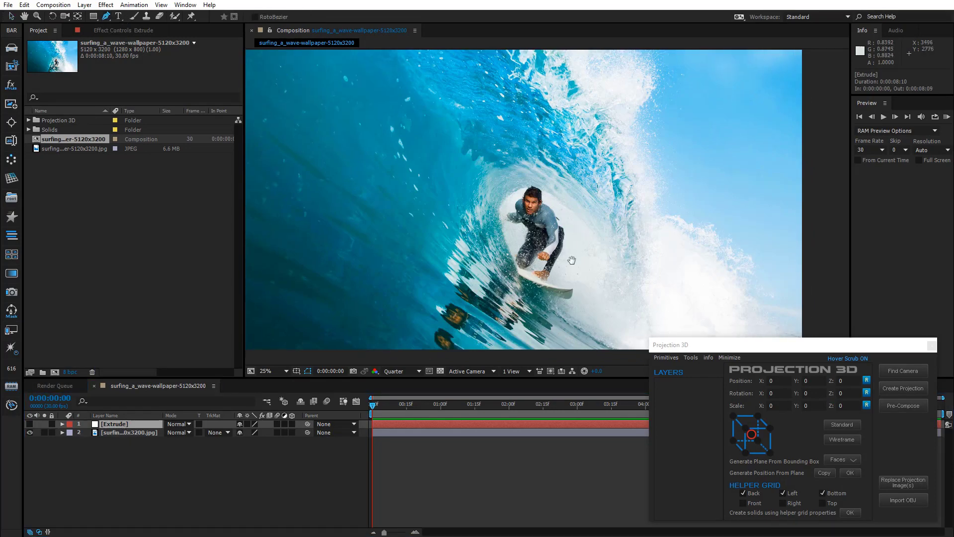
pyautogui.click(550, 270)
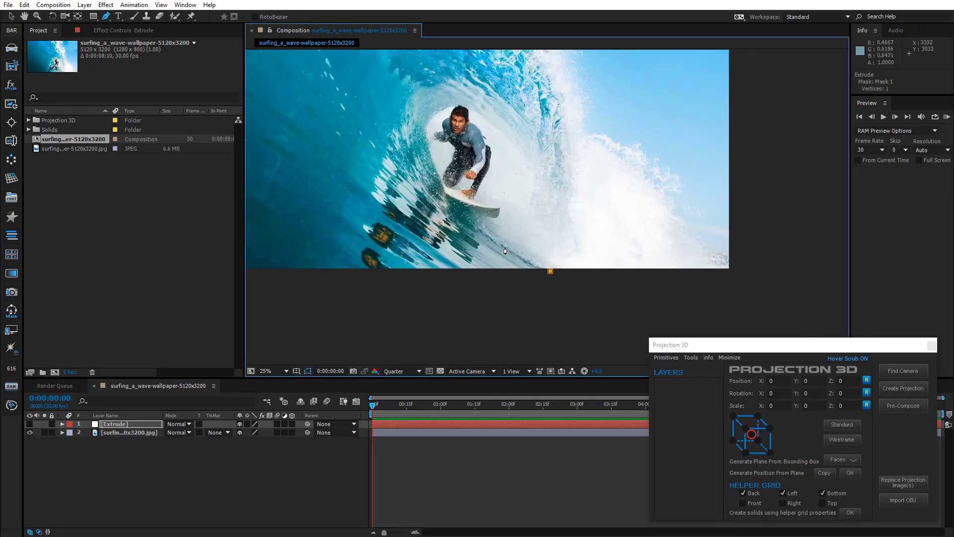
pyautogui.click(507, 246)
pyautogui.click(445, 192)
pyautogui.scroll(2, 446, 192)
pyautogui.click(544, 221)
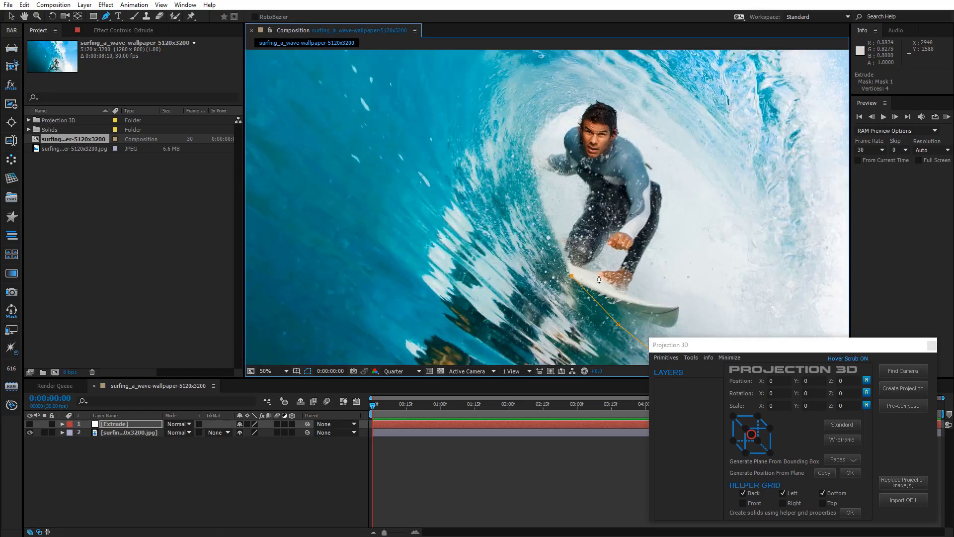
pyautogui.moveTo(536, 134); pyautogui.dragTo(528, 143)
pyautogui.click(542, 123)
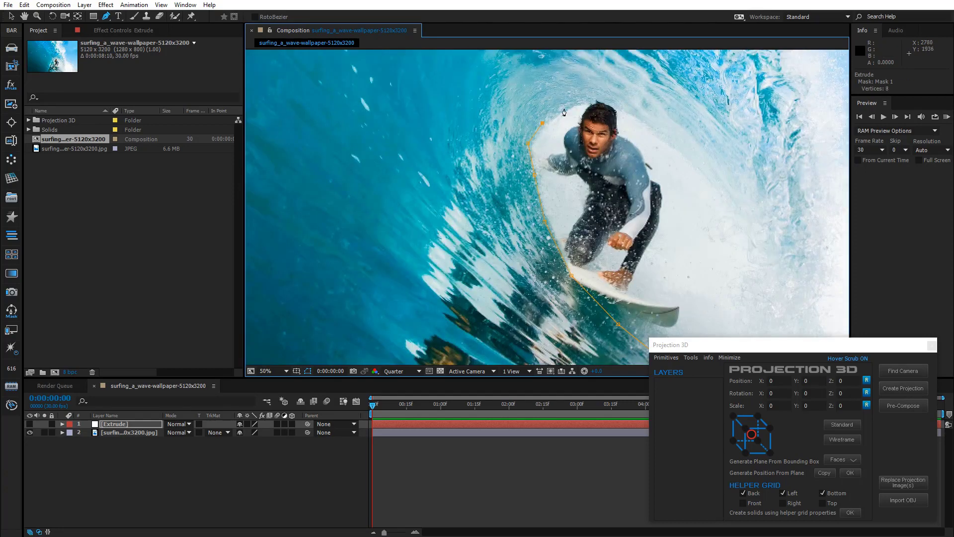
# Step: Continue the mask path over the surfer's head and down the right side of the wave's barrel opening
pyautogui.click(612, 106)
pyautogui.click(644, 118)
pyautogui.moveTo(726, 211); pyautogui.dragTo(663, 161)
pyautogui.click(658, 173)
pyautogui.moveTo(669, 214); pyautogui.dragTo(662, 181)
pyautogui.click(663, 181)
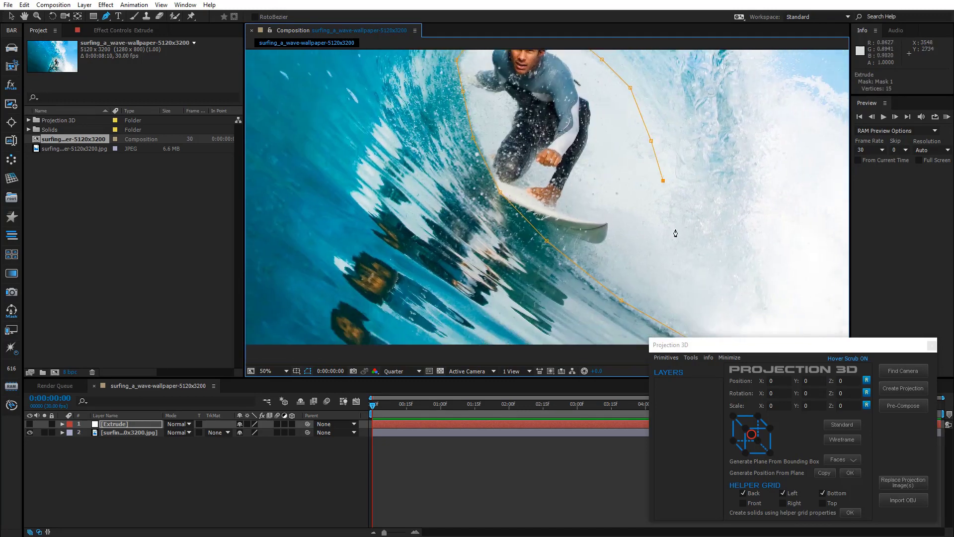
pyautogui.click(675, 229)
pyautogui.moveTo(686, 283); pyautogui.dragTo(653, 202)
pyautogui.click(654, 204)
# Step: Adjust the three lowest vertices on the mask's right side to smooth the curve
pyautogui.scroll(-2, 677, 212)
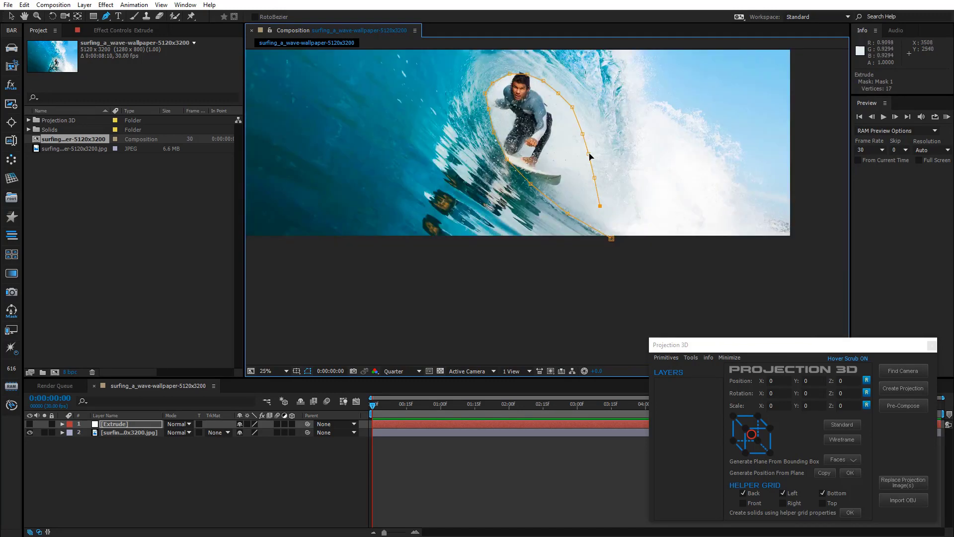
pyautogui.moveTo(582, 134); pyautogui.dragTo(585, 132)
pyautogui.moveTo(595, 177); pyautogui.dragTo(593, 152)
pyautogui.moveTo(599, 205); pyautogui.dragTo(596, 208)
# Step: Extrude the solid's mask with Projection 3D's Mask Extrude tool at a depth of 3000
pyautogui.click(690, 357)
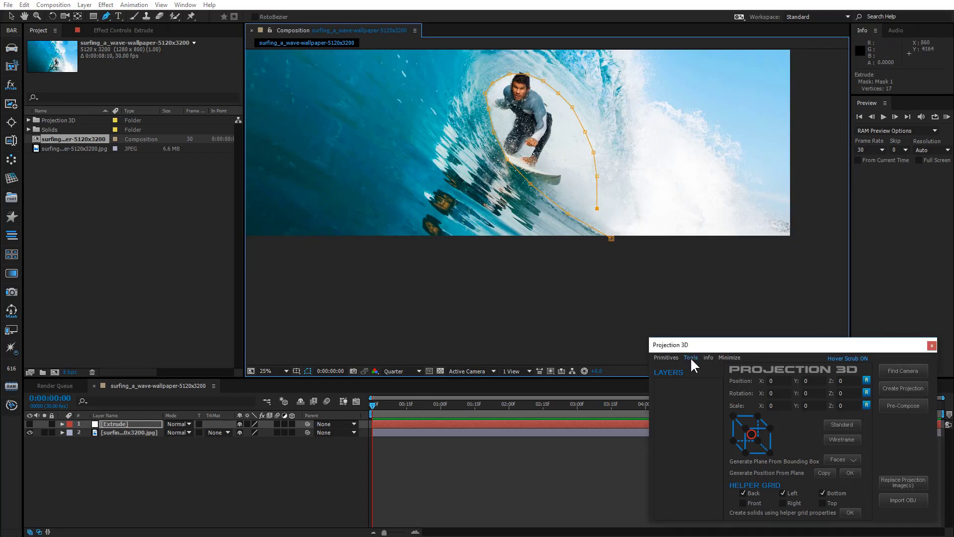
pyautogui.click(699, 368)
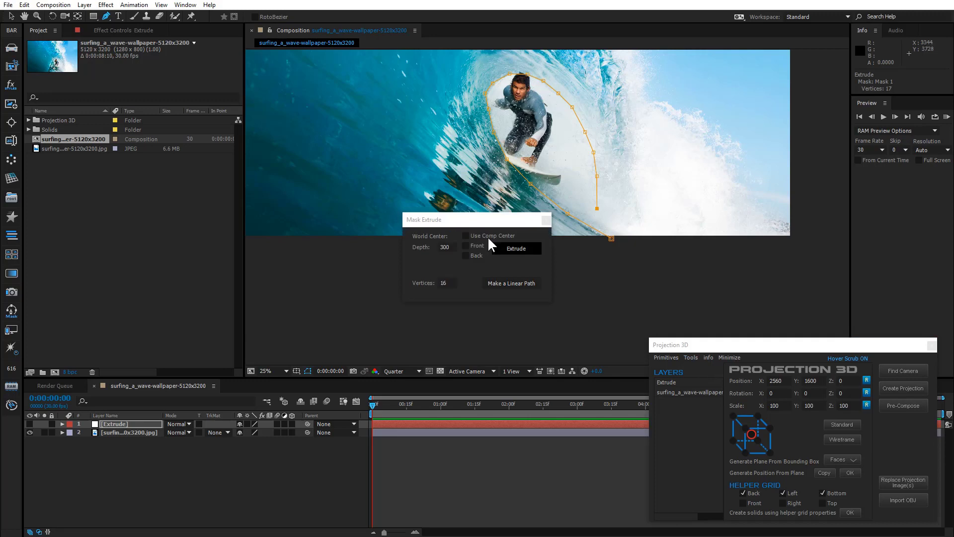
pyautogui.moveTo(488, 224); pyautogui.dragTo(760, 262)
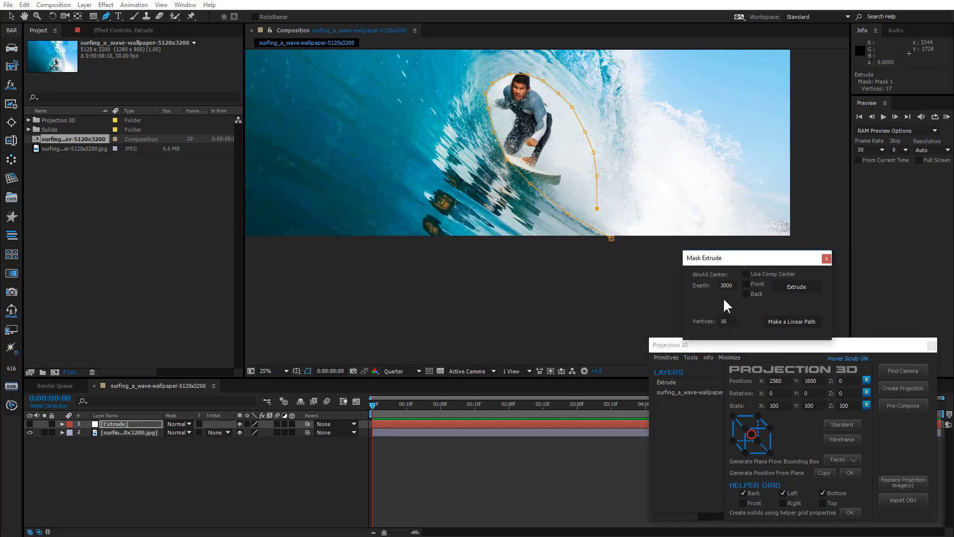
pyautogui.click(791, 287)
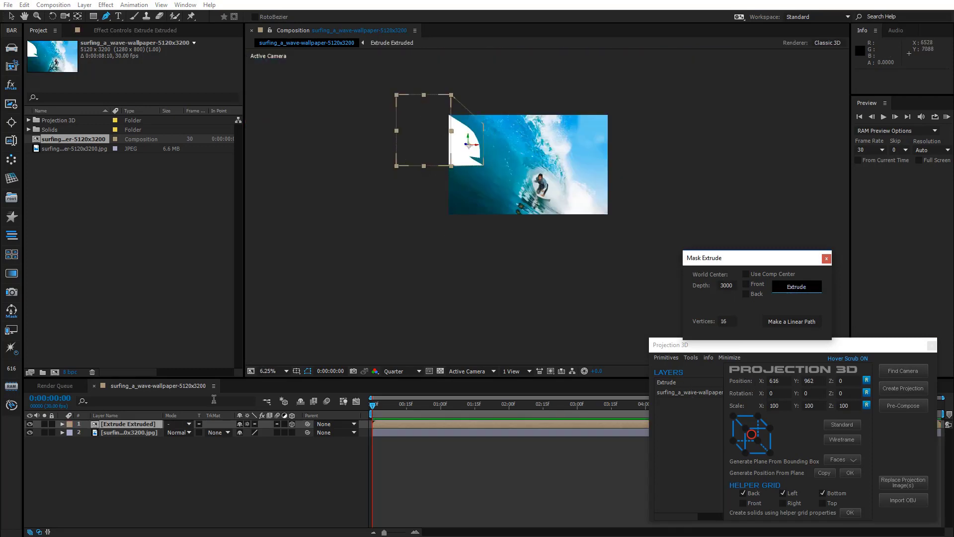
# Step: Generate a camera for the surfing image with Find Camera and adjust it until the extruded shape surrounds the barrel opening
pyautogui.click(144, 433)
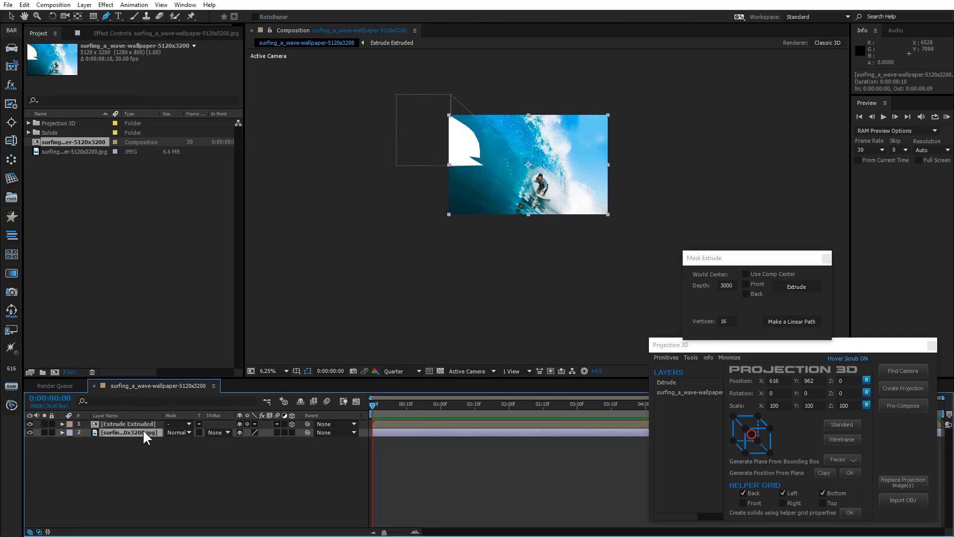
pyautogui.click(911, 373)
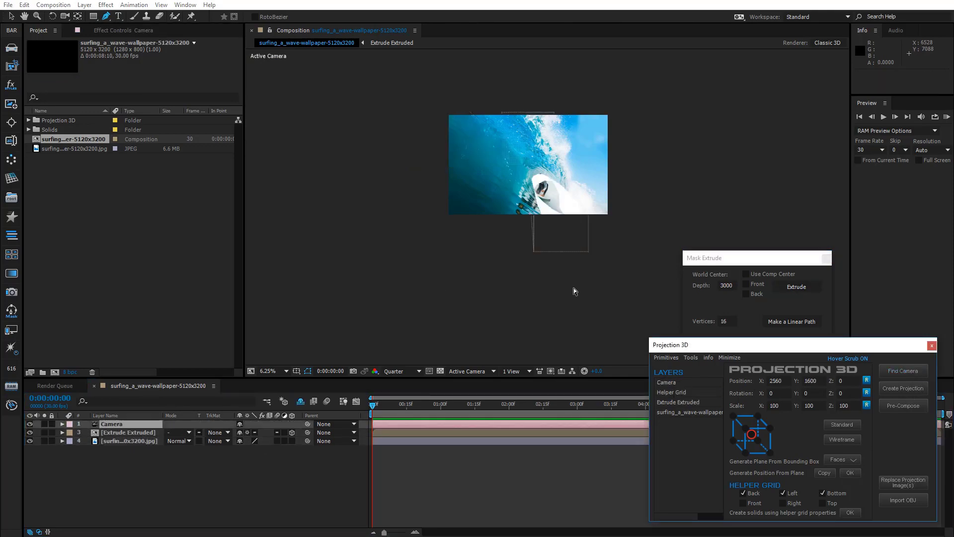
pyautogui.press('.')
pyautogui.moveTo(503, 267); pyautogui.dragTo(523, 337)
pyautogui.click(65, 16)
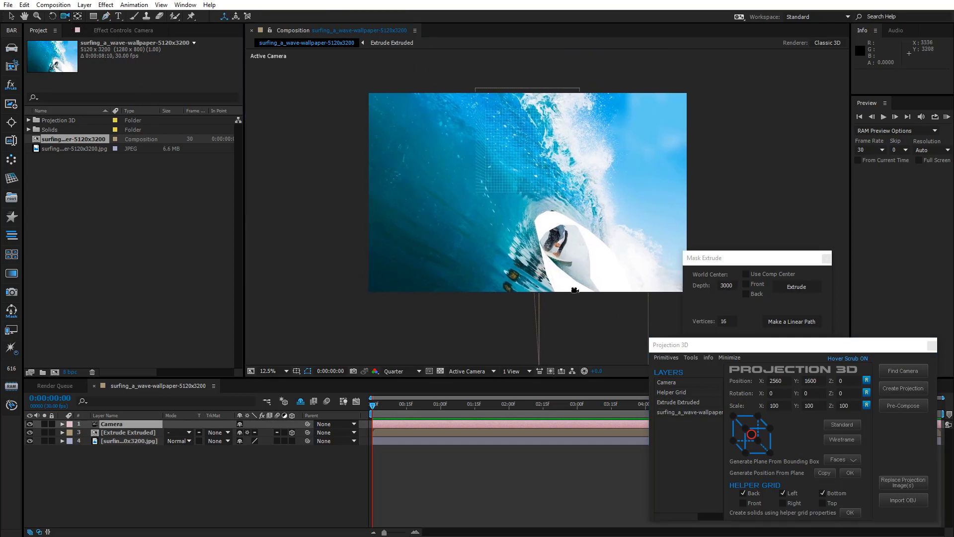
pyautogui.moveTo(575, 290); pyautogui.dragTo(572, 288)
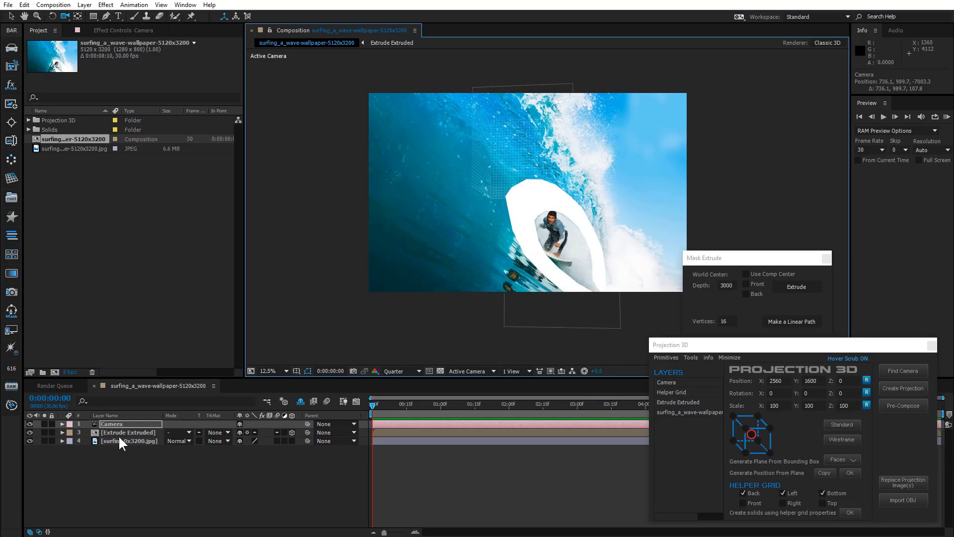
# Step: Scale the Extrude Extruded layer along Z to about 229% so it fills the frame, and place it below the surfing image
pyautogui.moveTo(124, 432)
pyautogui.mouseDown()
pyautogui.moveTo(135, 469)
pyautogui.moveTo(137, 445)
pyautogui.mouseUp()
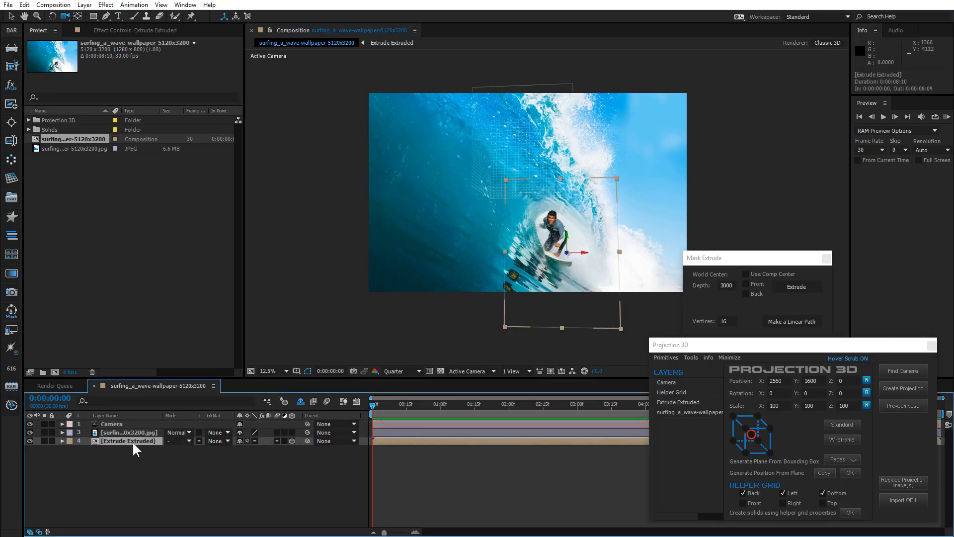
pyautogui.press('s')
pyautogui.moveTo(287, 448); pyautogui.dragTo(329, 442)
pyautogui.click(129, 440)
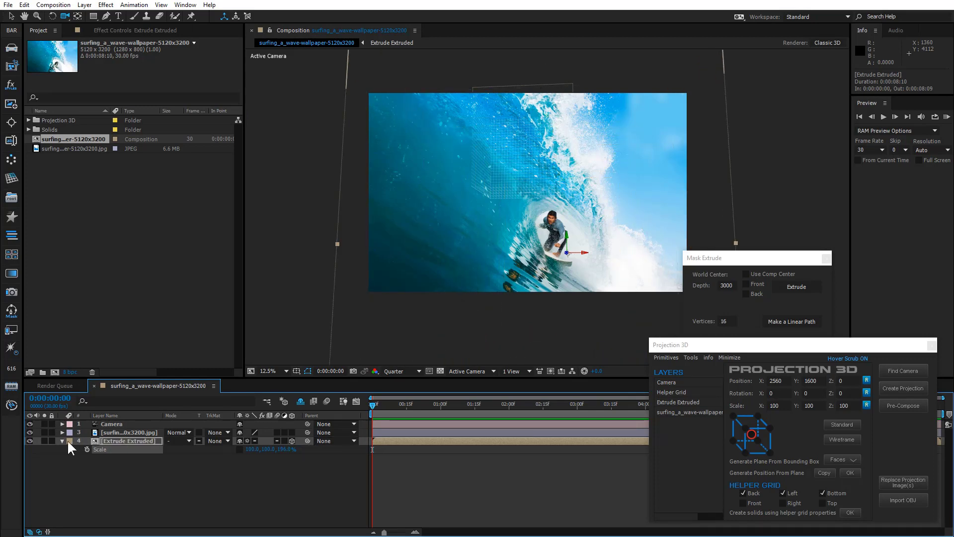
pyautogui.moveTo(119, 440); pyautogui.dragTo(122, 428)
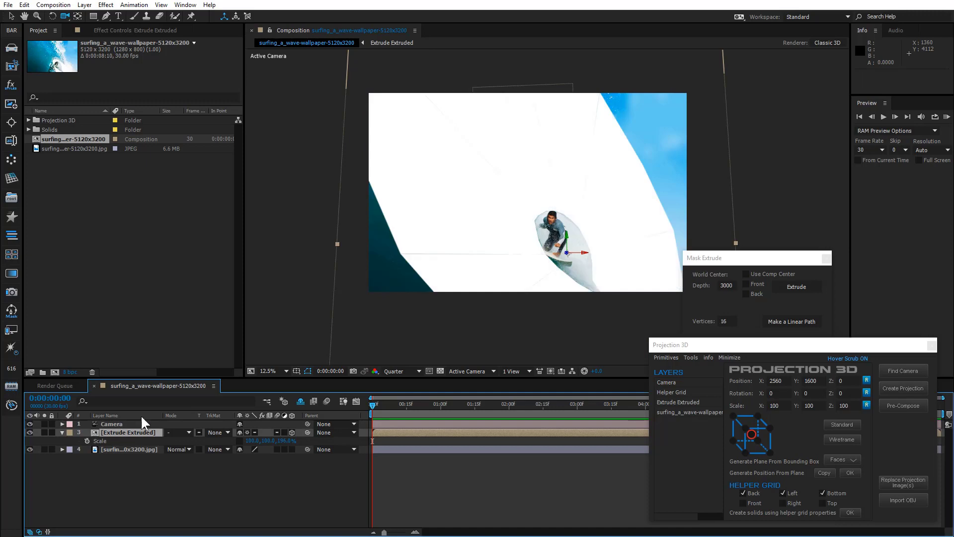
pyautogui.moveTo(284, 441); pyautogui.dragTo(302, 439)
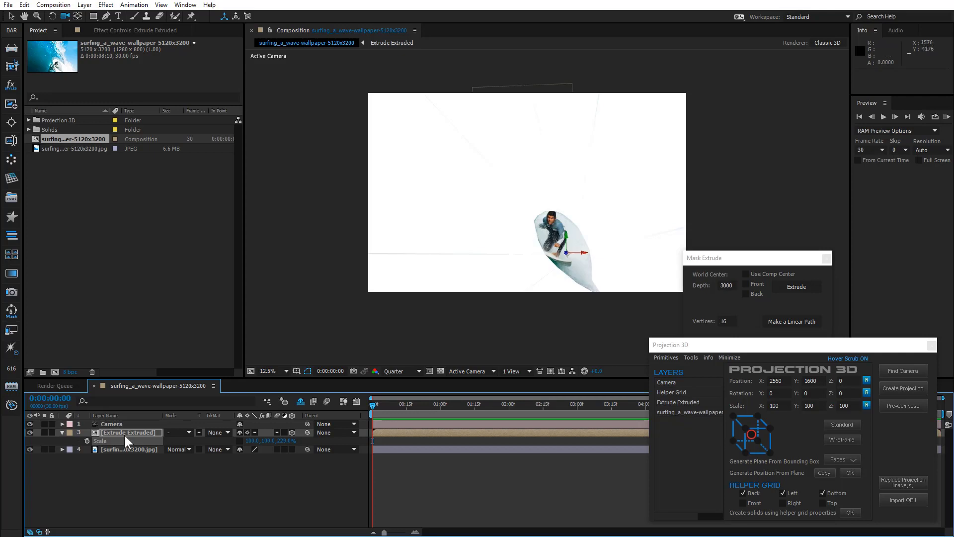
pyautogui.moveTo(124, 433); pyautogui.dragTo(125, 477)
# Step: Create a projection from the Camera and surfing image layers onto the extruded shape
pyautogui.click(115, 423)
pyautogui.keyDown('shift'); pyautogui.click(118, 431); pyautogui.keyUp('shift')
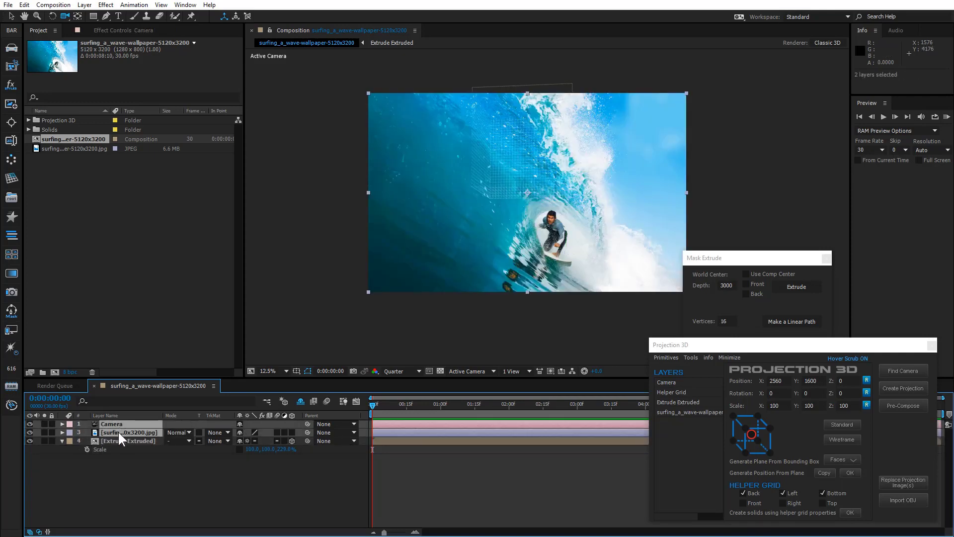
pyautogui.click(905, 388)
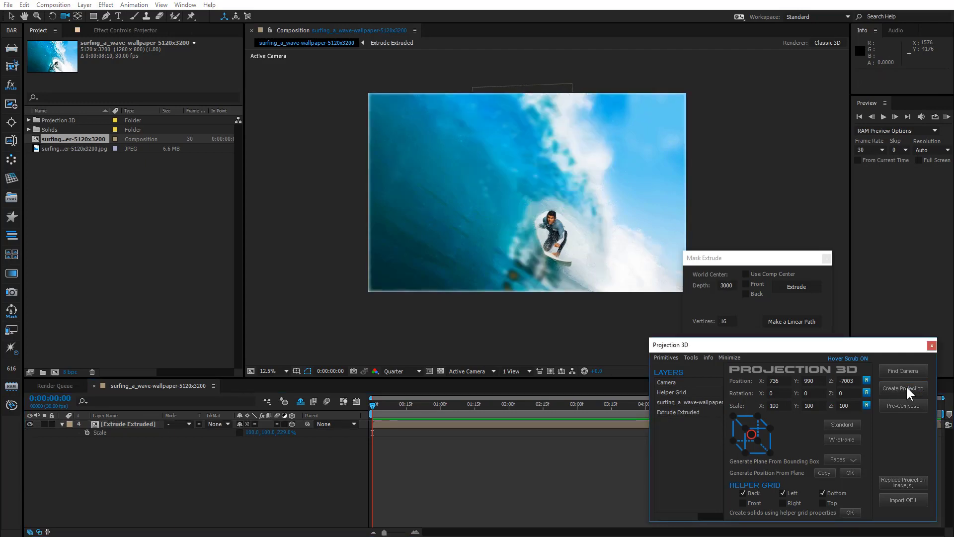
# Step: Set the surfing composition's Classic 3D renderer shadow map resolution to 4000
pyautogui.rightClick(267, 463)
pyautogui.click(329, 376)
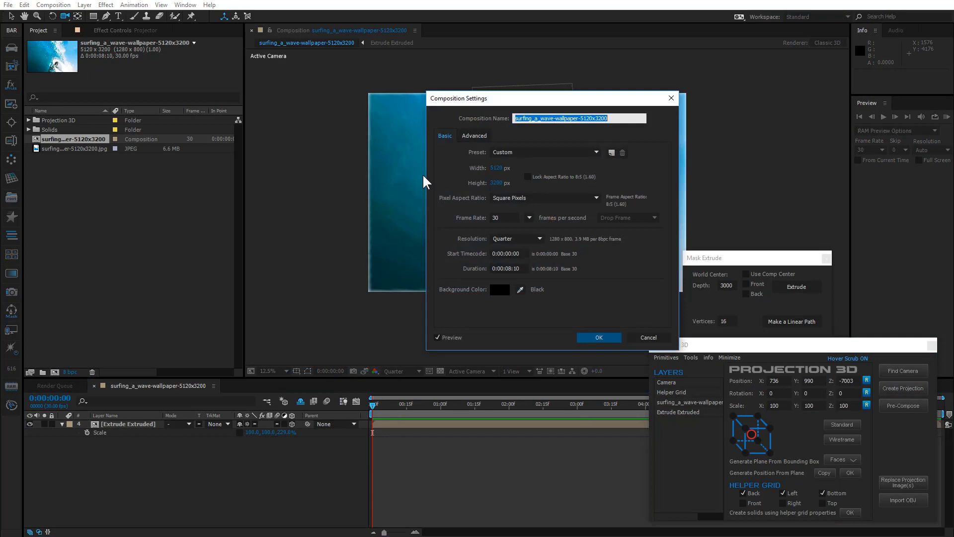
pyautogui.click(477, 136)
pyautogui.click(579, 191)
pyautogui.click(420, 199)
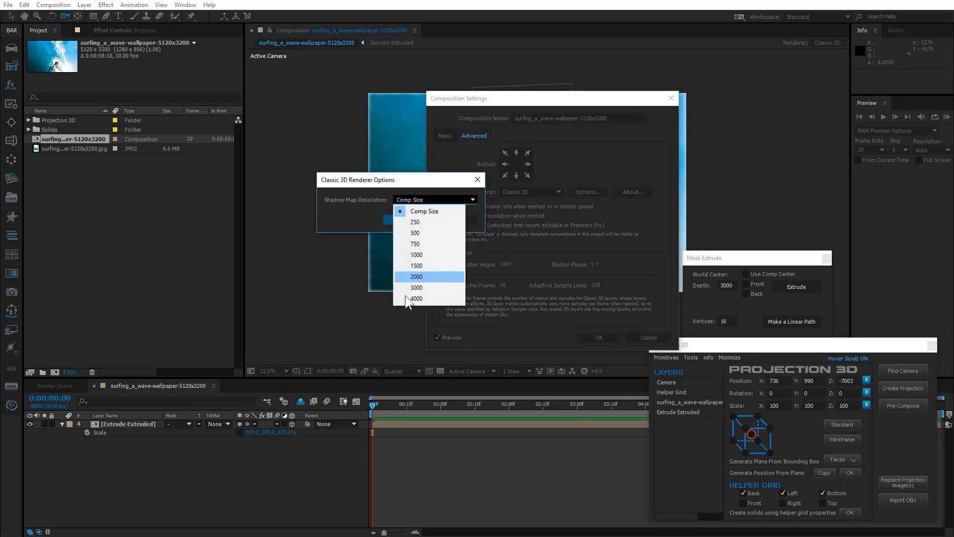
pyautogui.click(407, 295)
pyautogui.click(406, 218)
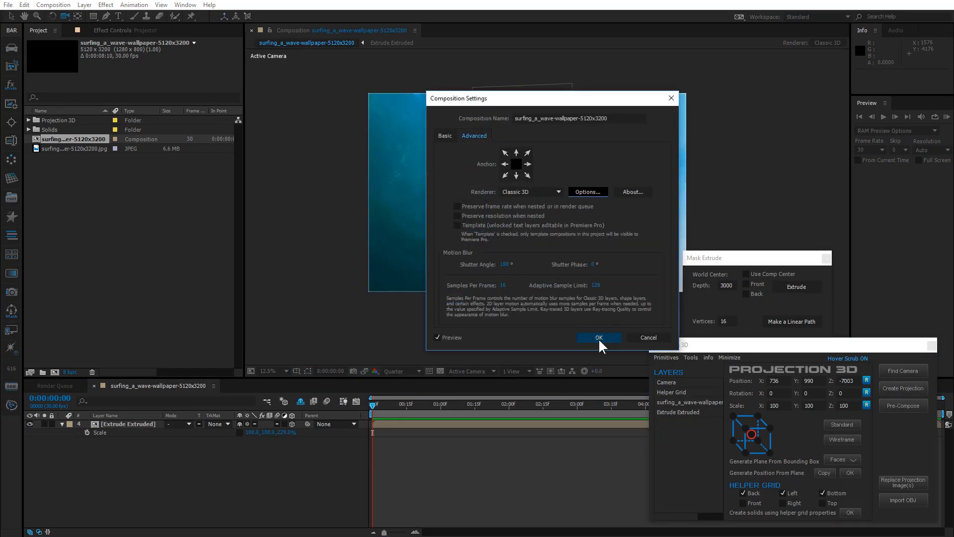
pyautogui.click(598, 337)
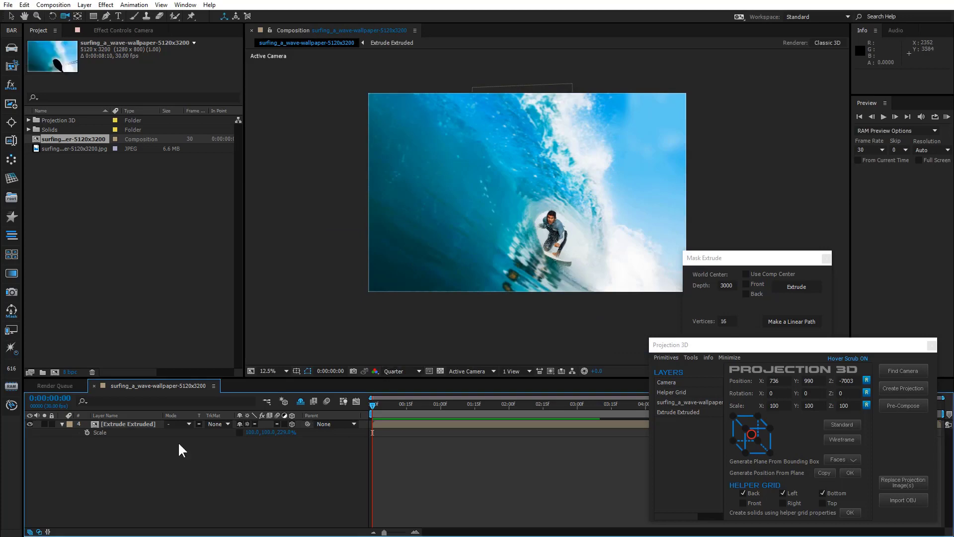
# Step: Pre-compose the projection setup with 2 copies and open the Projection Scene 1 composition
pyautogui.click(909, 404)
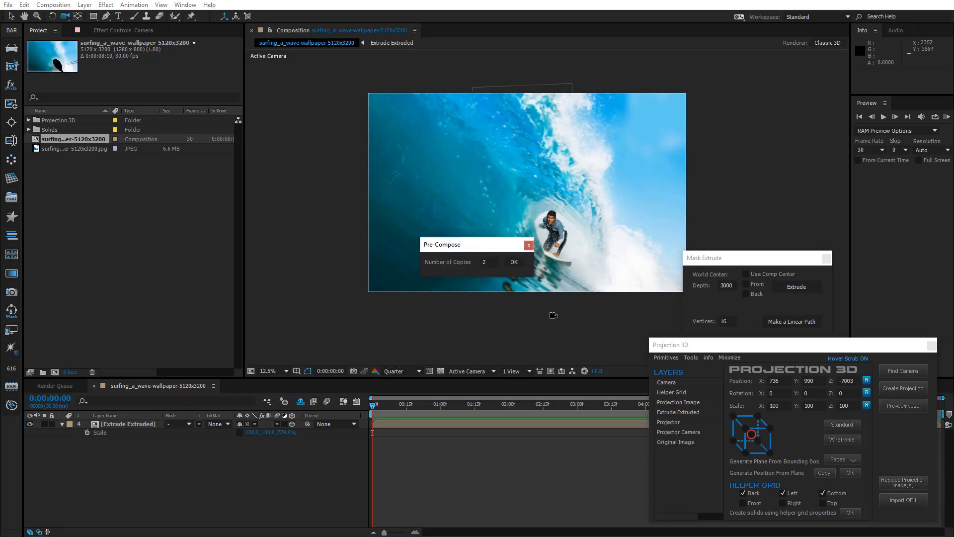
pyautogui.click(513, 262)
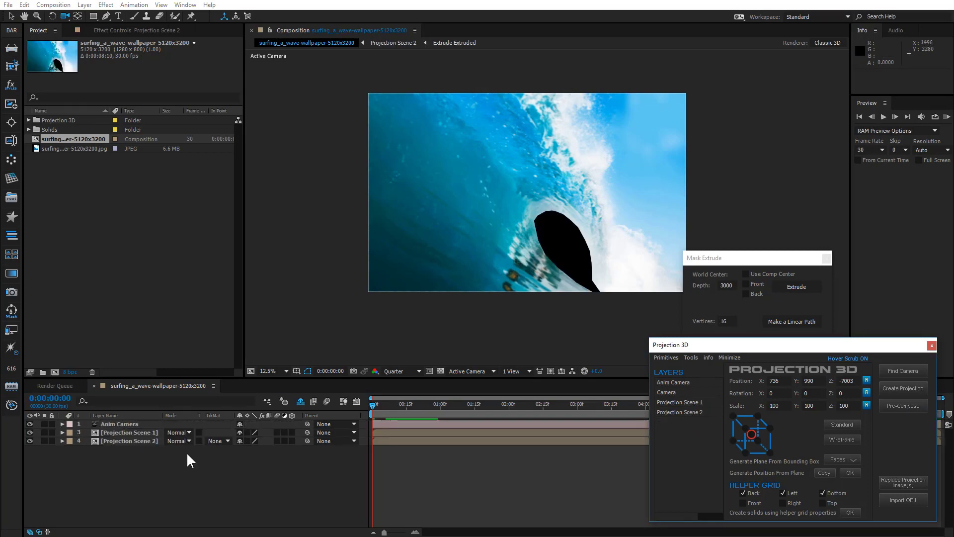
pyautogui.doubleClick(132, 431)
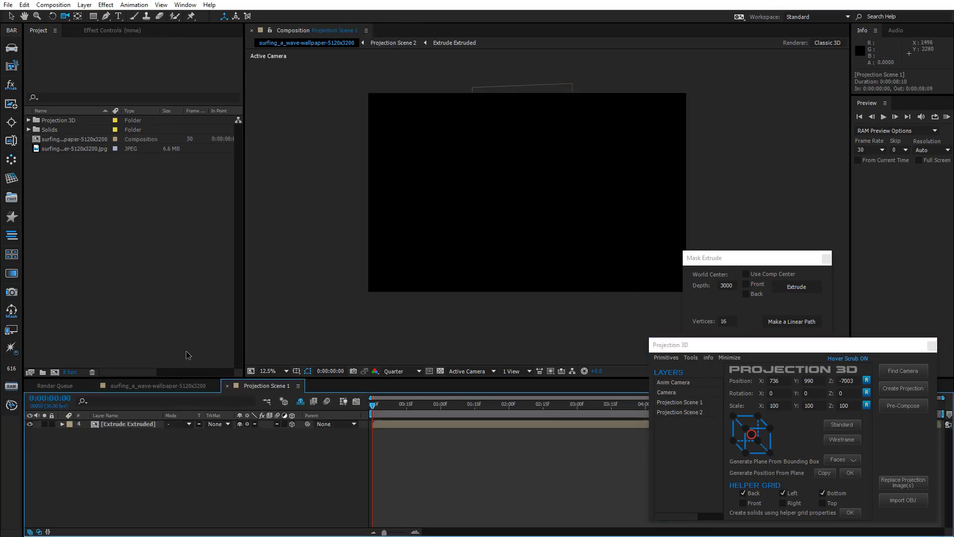
# Step: Inspect the extruded tunnel from Custom View 1 and add a Projection 3D plane primitive at its far end
pyautogui.click(132, 425)
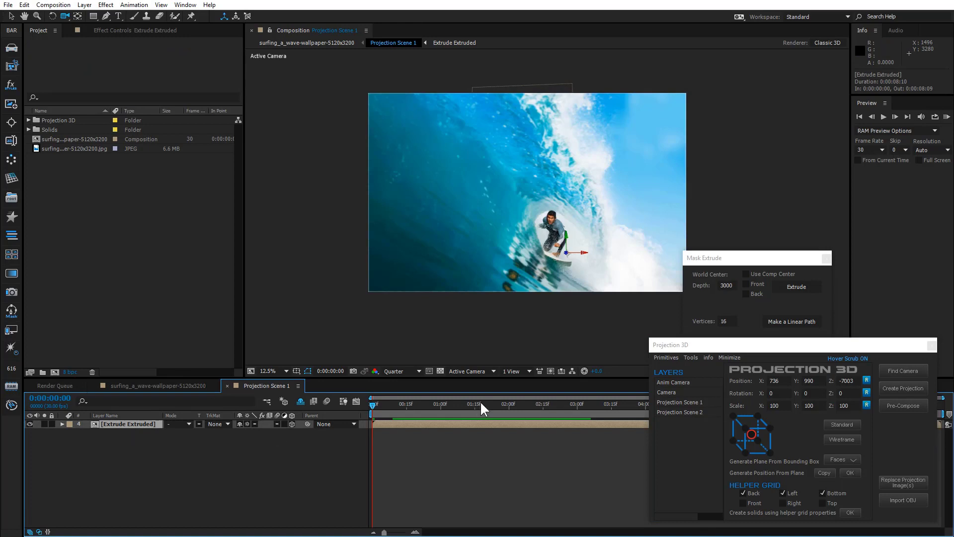
pyautogui.click(472, 376)
pyautogui.click(485, 492)
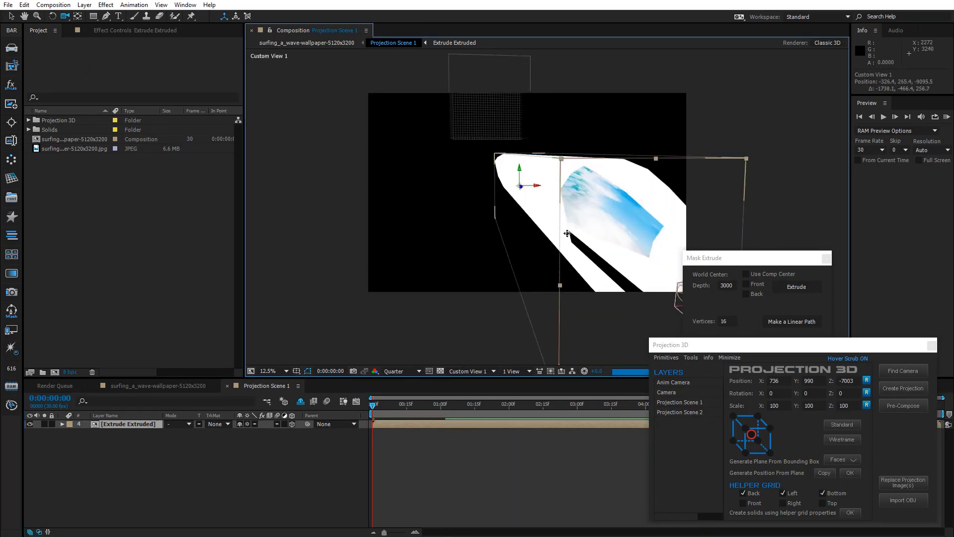
pyautogui.moveTo(562, 231); pyautogui.dragTo(490, 294)
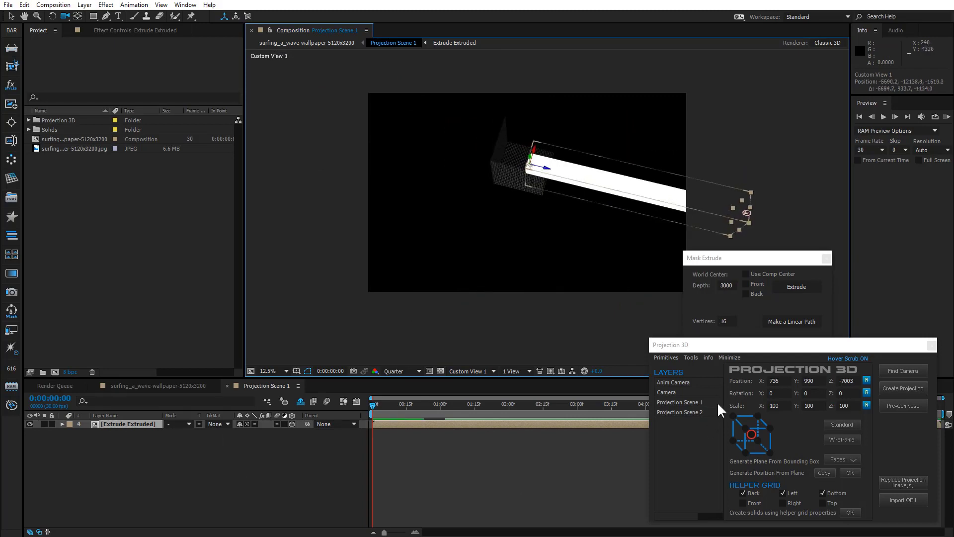
pyautogui.click(666, 358)
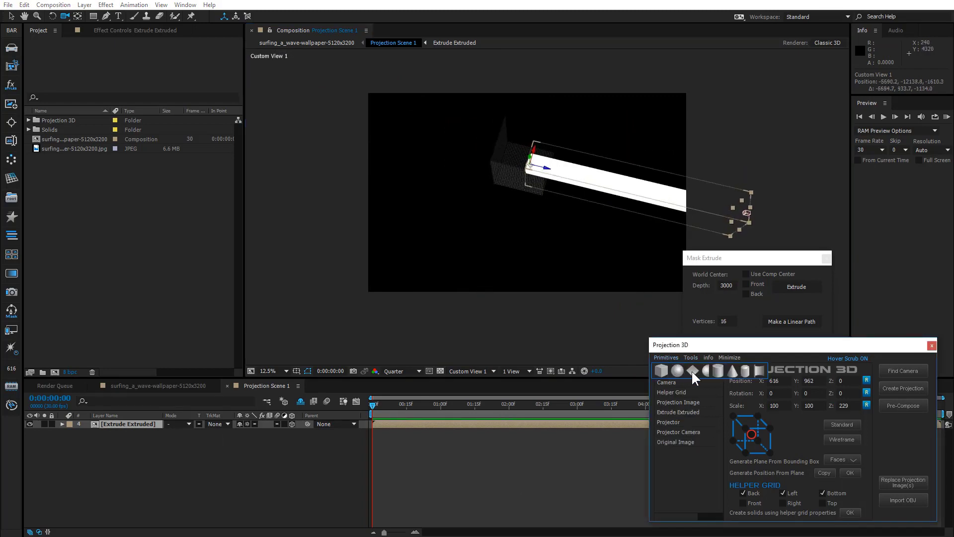
pyautogui.click(693, 370)
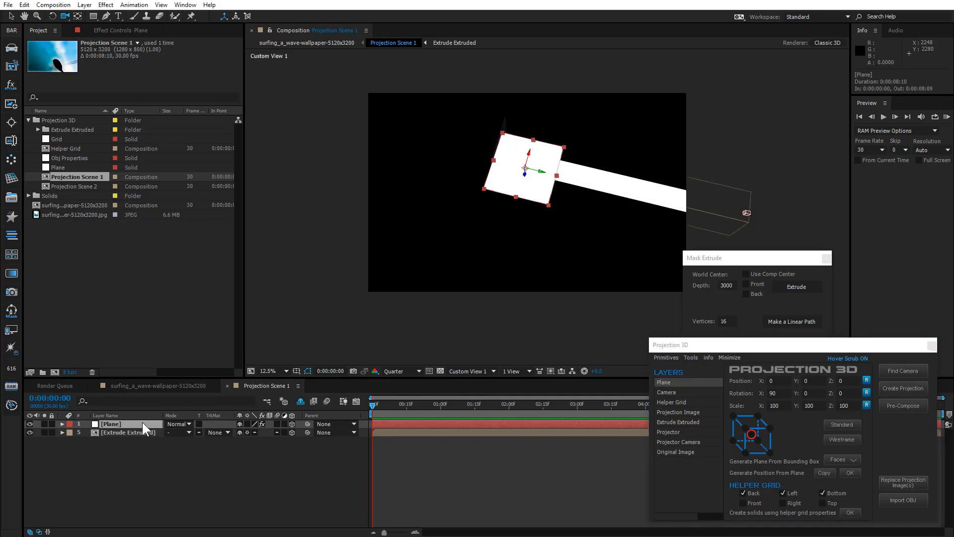
# Step: Set the Plane layer's X orientation to 0° so it stands upright across the tunnel's end
pyautogui.click(142, 423)
pyautogui.press('p')
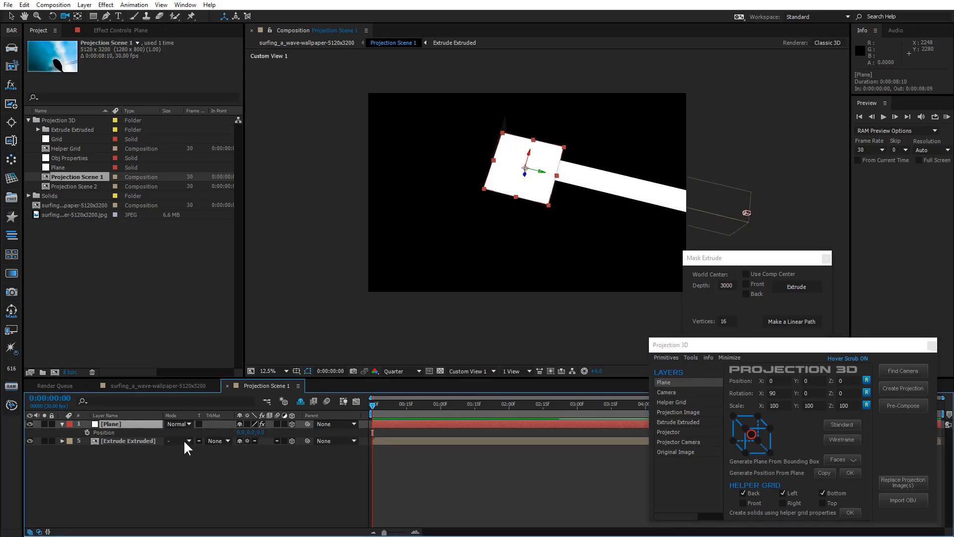
pyautogui.press('r')
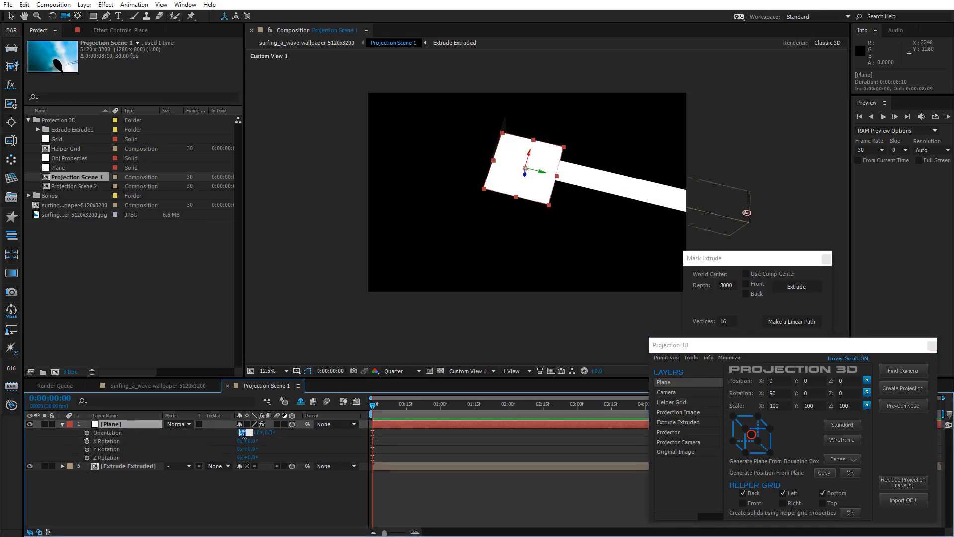
pyautogui.click(254, 492)
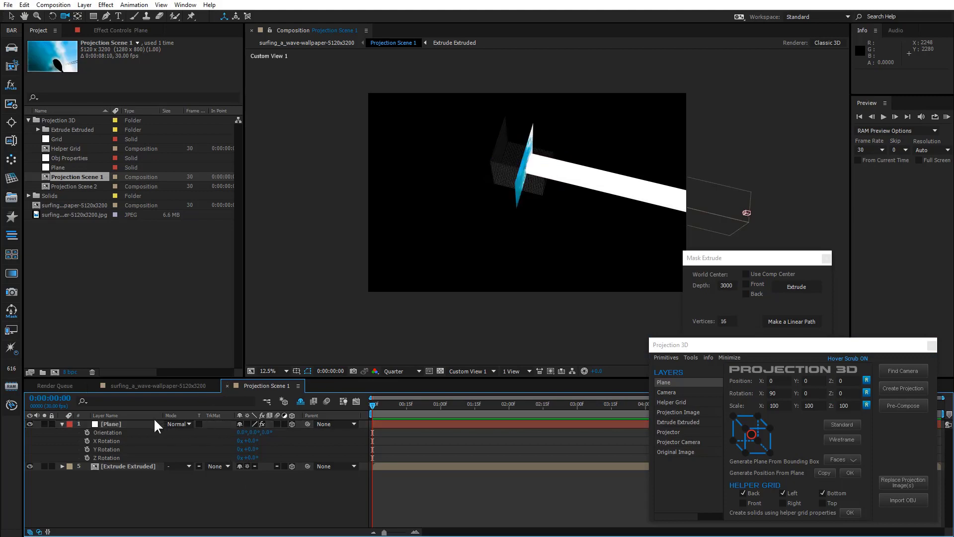
# Step: Scale the Plane layer uniformly to about 255% to cover the camera frame, and check it behind the tunnel from Custom View 1
pyautogui.click(138, 425)
pyautogui.moveTo(607, 230); pyautogui.dragTo(580, 250)
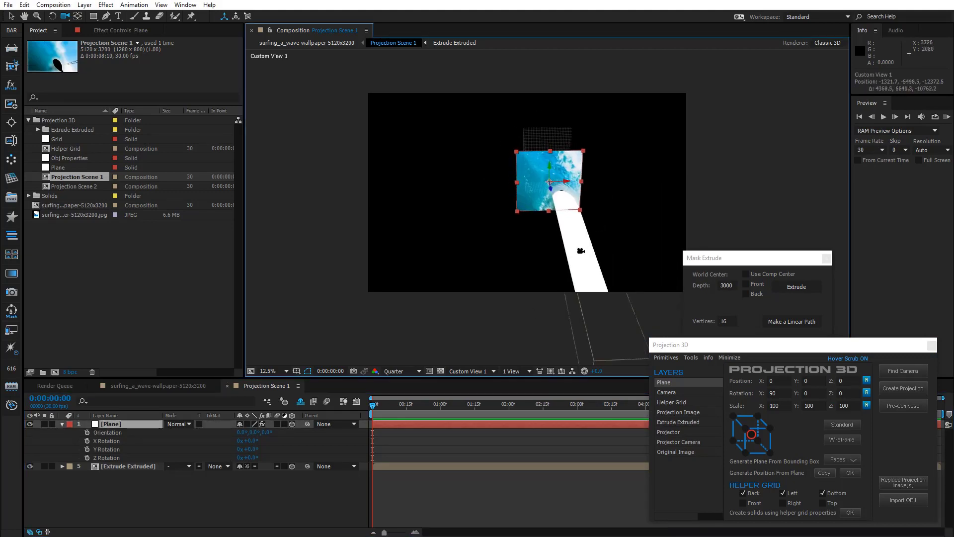
pyautogui.click(466, 372)
pyautogui.click(463, 379)
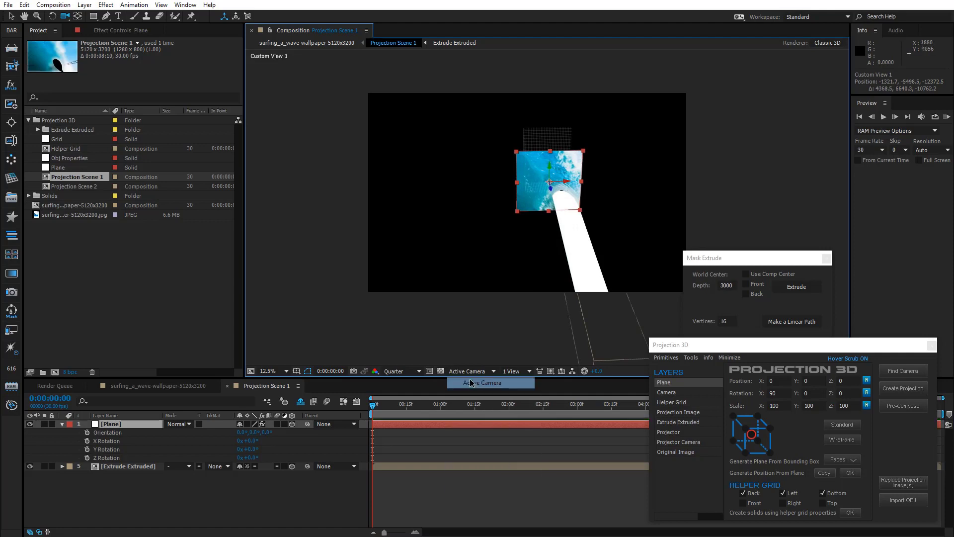
pyautogui.click(119, 423)
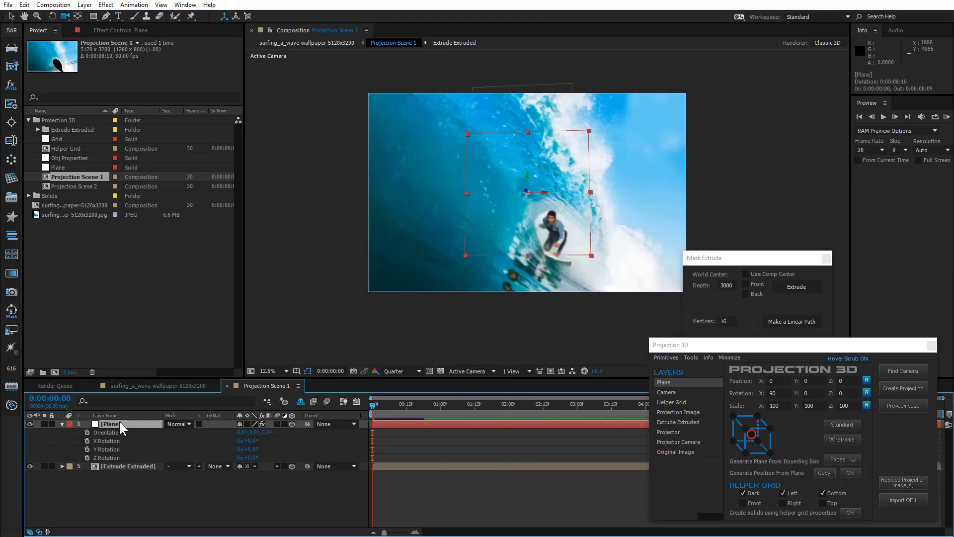
pyautogui.press('s')
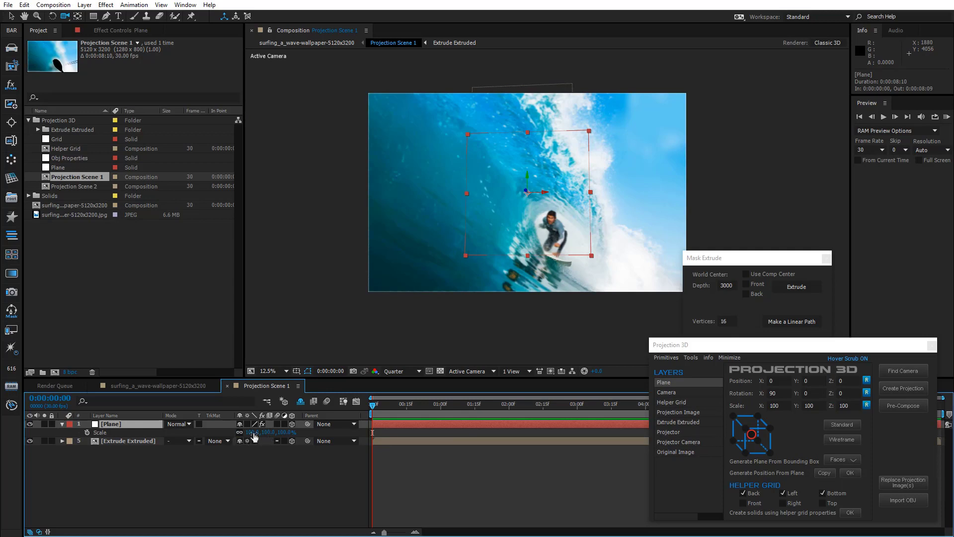
pyautogui.moveTo(254, 436); pyautogui.dragTo(320, 424)
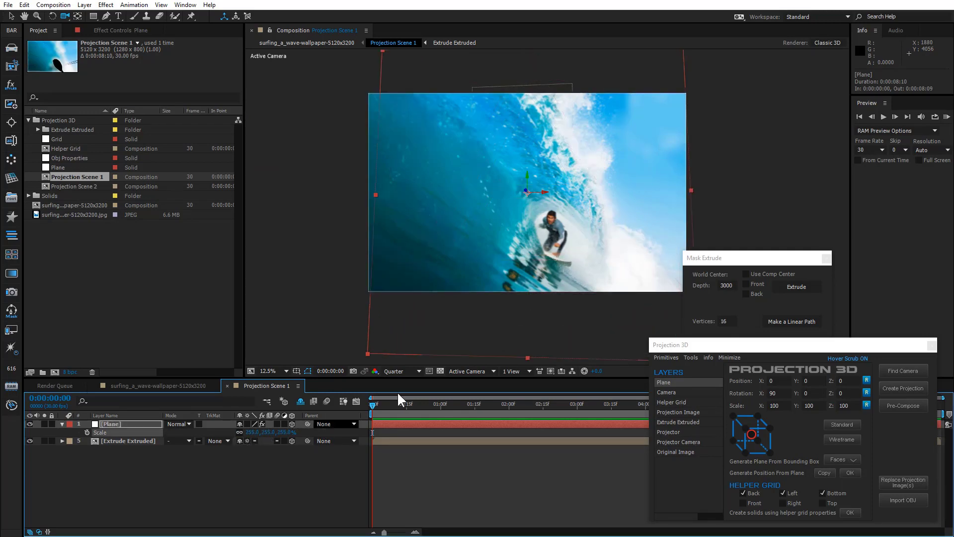
pyautogui.click(466, 373)
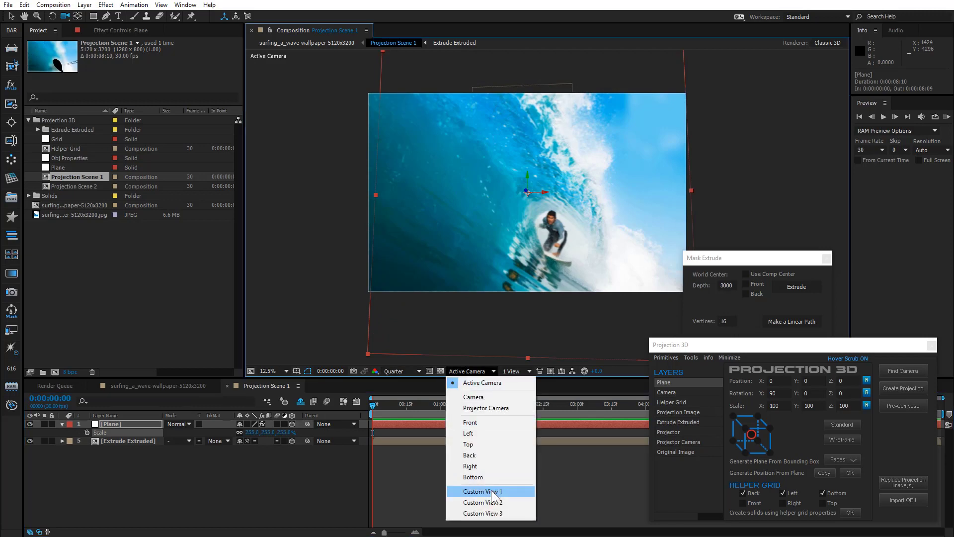
pyautogui.click(491, 491)
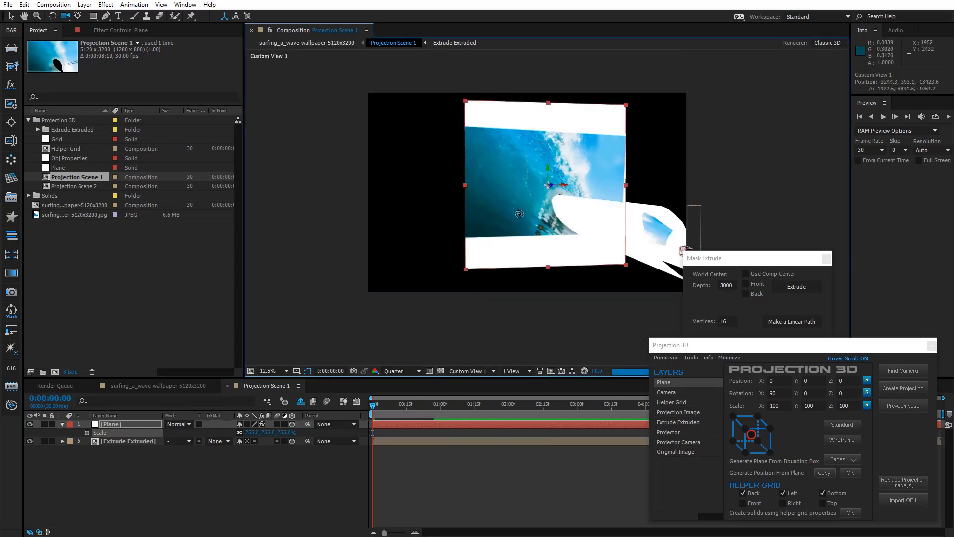
pyautogui.moveTo(685, 250); pyautogui.dragTo(567, 241)
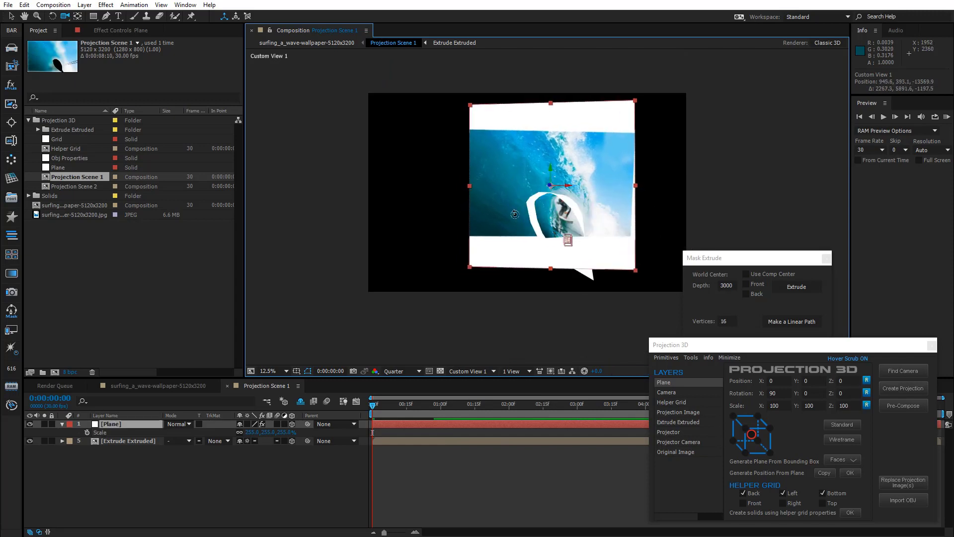
pyautogui.moveTo(514, 214); pyautogui.dragTo(516, 213)
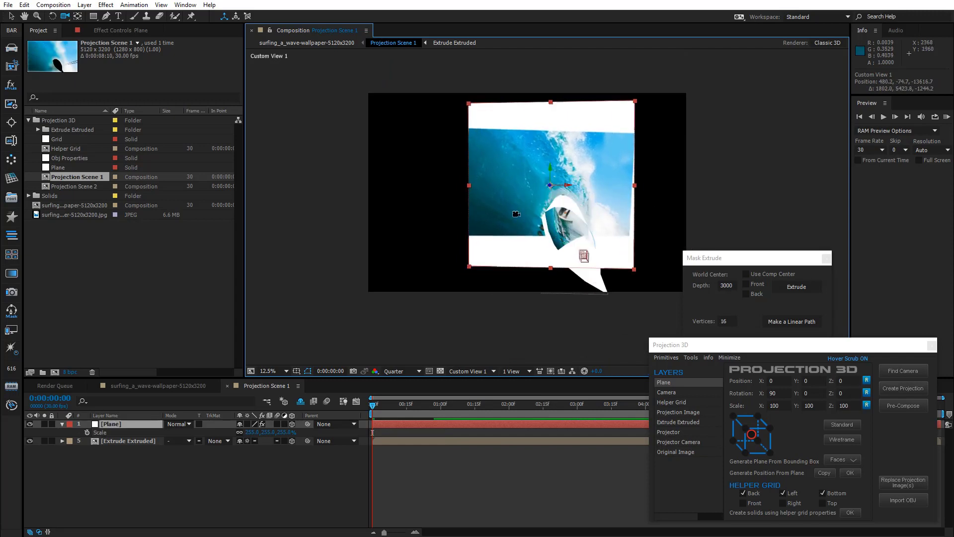
# Step: In the main surfing composition, keyframe the Anim Camera's Point of Interest and Position at 0:00:00:00
pyautogui.click(172, 387)
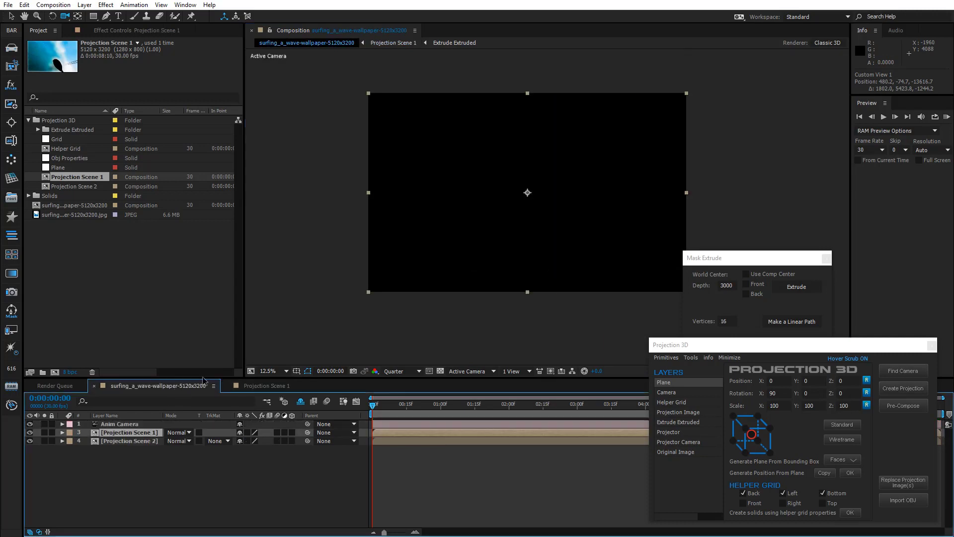
pyautogui.click(155, 426)
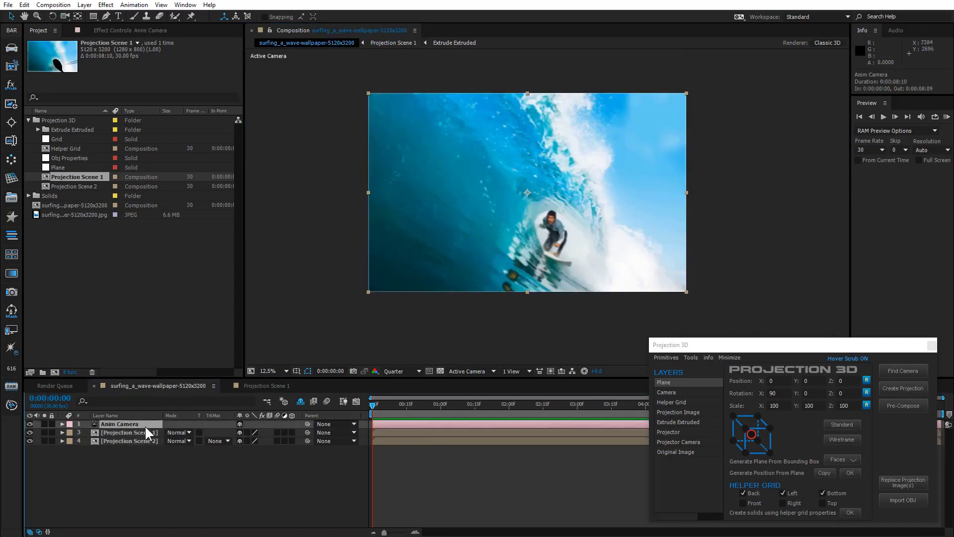
pyautogui.press('p')
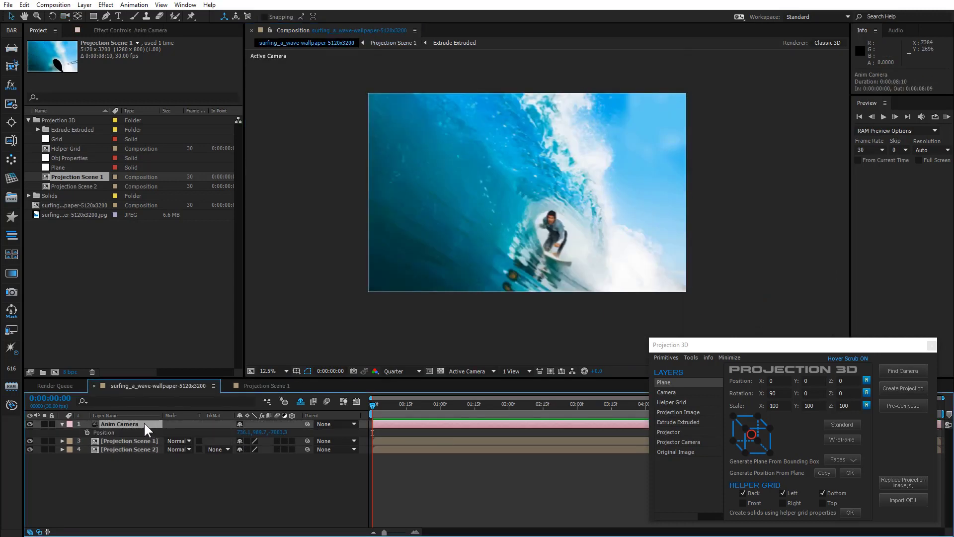
pyautogui.hotkey('shift', 'a')
pyautogui.moveTo(87, 432); pyautogui.dragTo(89, 440)
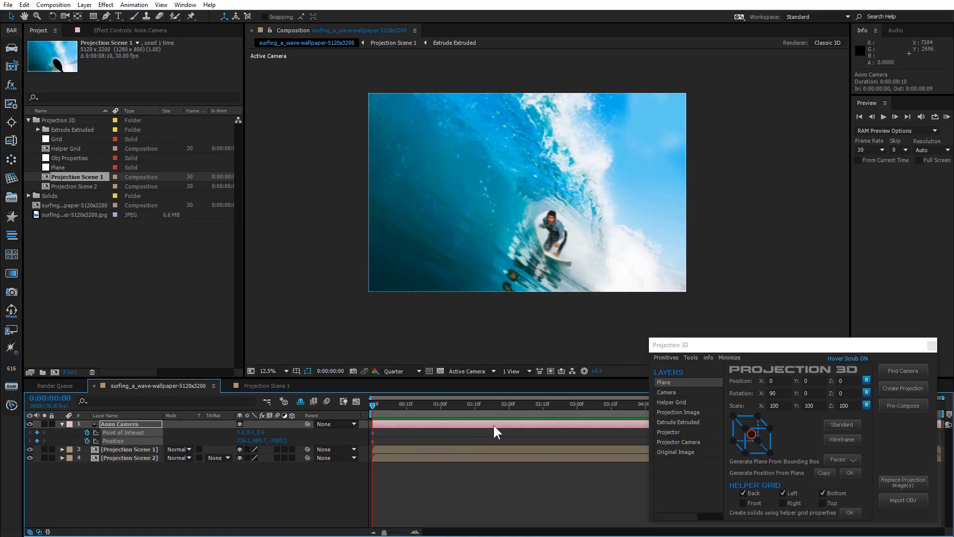
# Step: At 0:00:01:29, move the Anim Camera forward into the wave toward the surfer, to about -5592 in Z
pyautogui.click(507, 408)
pyautogui.click(65, 16)
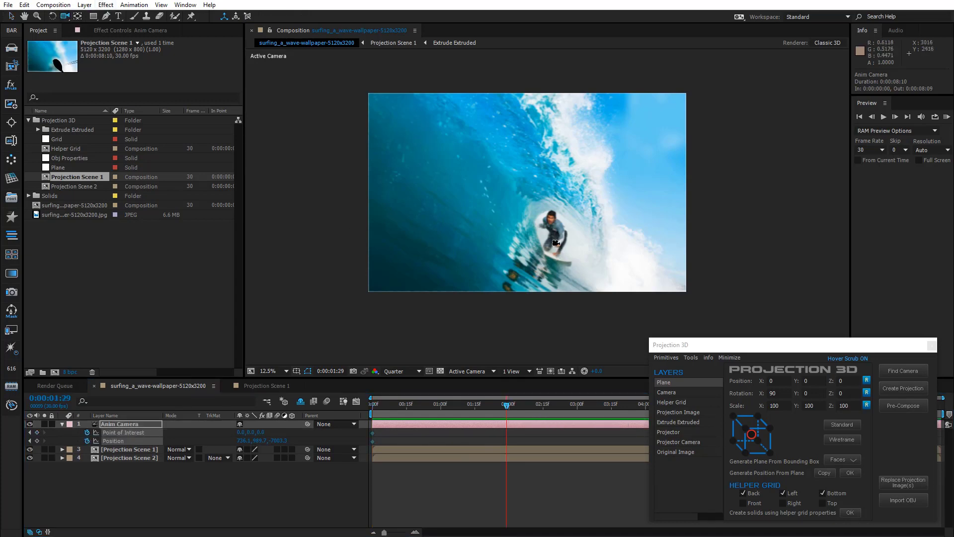
pyautogui.moveTo(556, 242)
pyautogui.mouseDown()
pyautogui.moveTo(570, 212)
pyautogui.moveTo(566, 239)
pyautogui.moveTo(562, 226)
pyautogui.mouseUp()
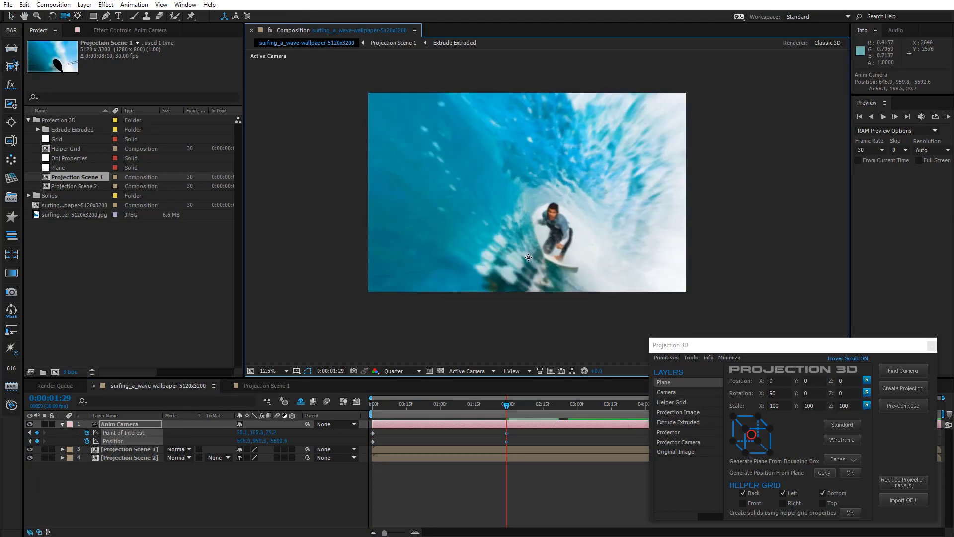
# Step: End the work area at 0:00:01:29 and RAM preview the camera move from the first frame
pyautogui.press('n')
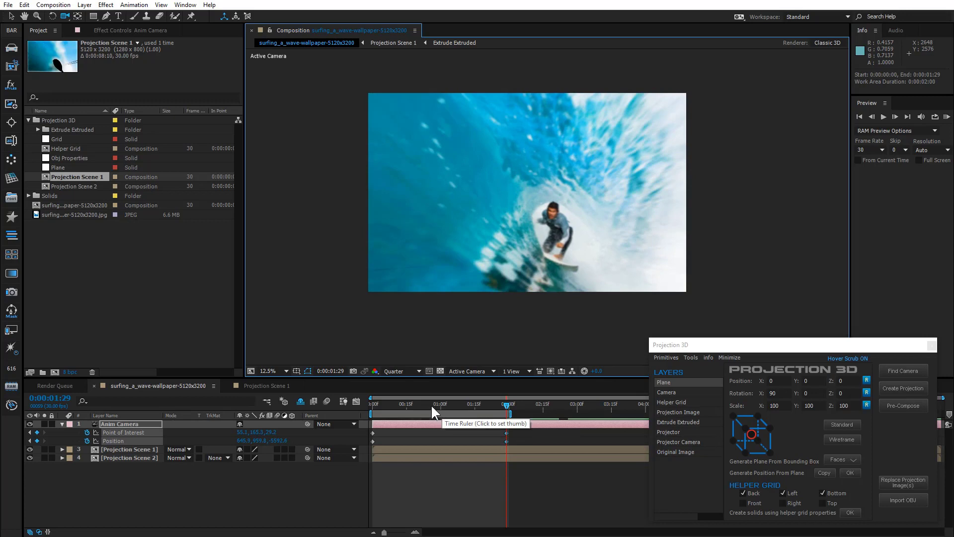
pyautogui.moveTo(430, 404); pyautogui.dragTo(333, 409)
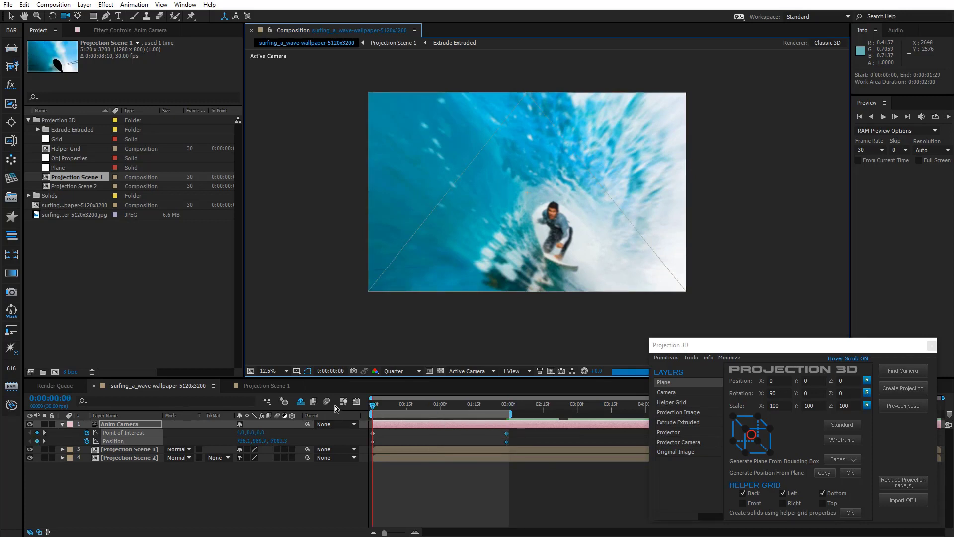
pyautogui.click(335, 404)
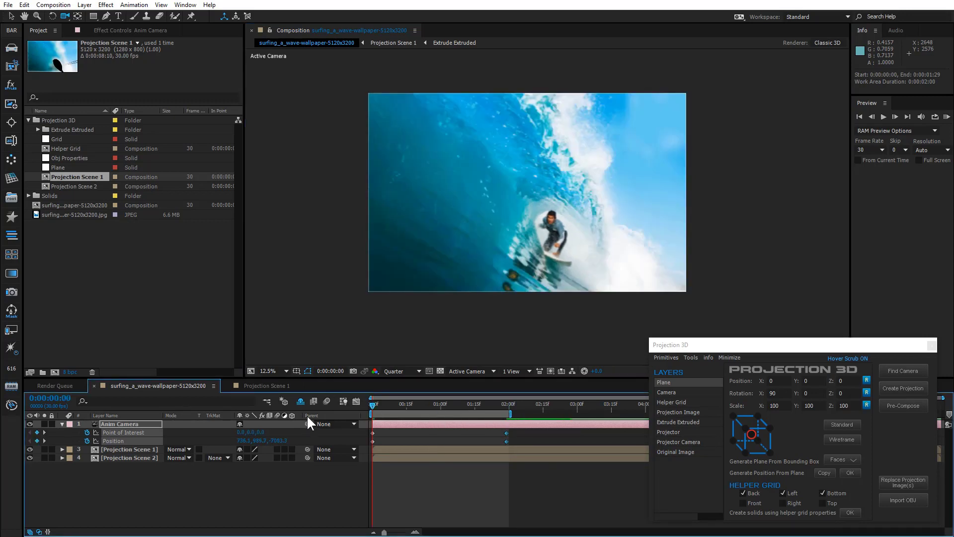
pyautogui.press('KP_0')
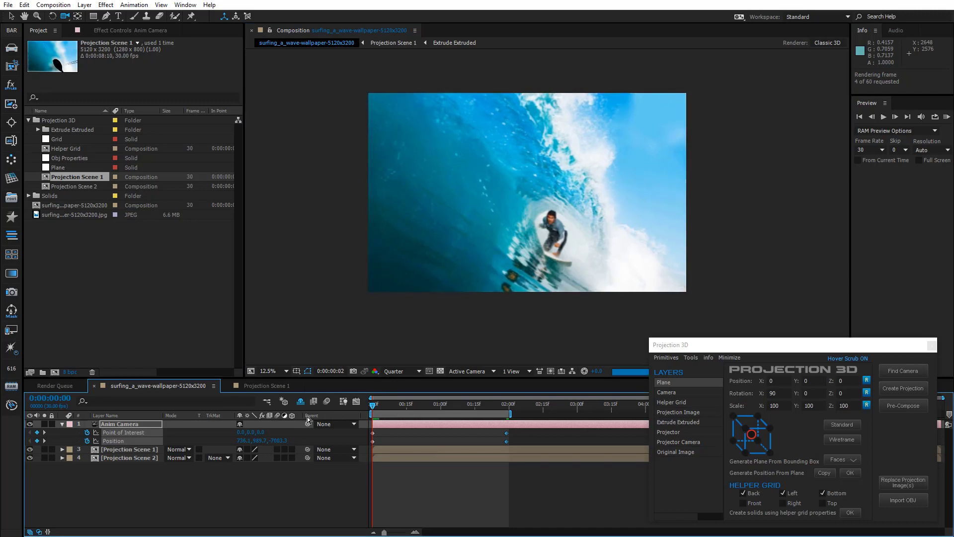